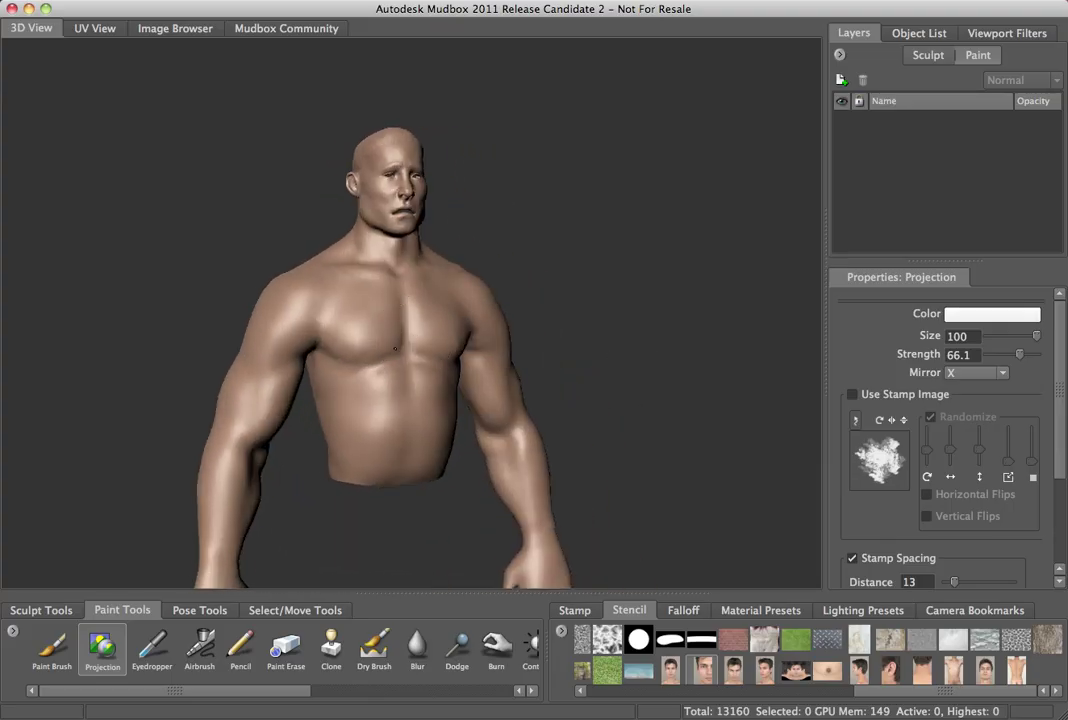
# Step: Examine the bust's head and torso from several angles and inspect its UV layout
pyautogui.keyDown('alt'); pyautogui.moveTo(451, 278); pyautogui.dragTo(470, 334, button='middle'); pyautogui.keyUp('alt')
pyautogui.keyDown('alt'); pyautogui.moveTo(470, 334); pyautogui.dragTo(544, 371, button='right'); pyautogui.keyUp('alt')
pyautogui.keyDown('alt'); pyautogui.moveTo(544, 371); pyautogui.dragTo(553, 566, button='middle'); pyautogui.keyUp('alt')
pyautogui.keyDown('alt'); pyautogui.moveTo(555, 365); pyautogui.dragTo(480, 362); pyautogui.keyUp('alt')
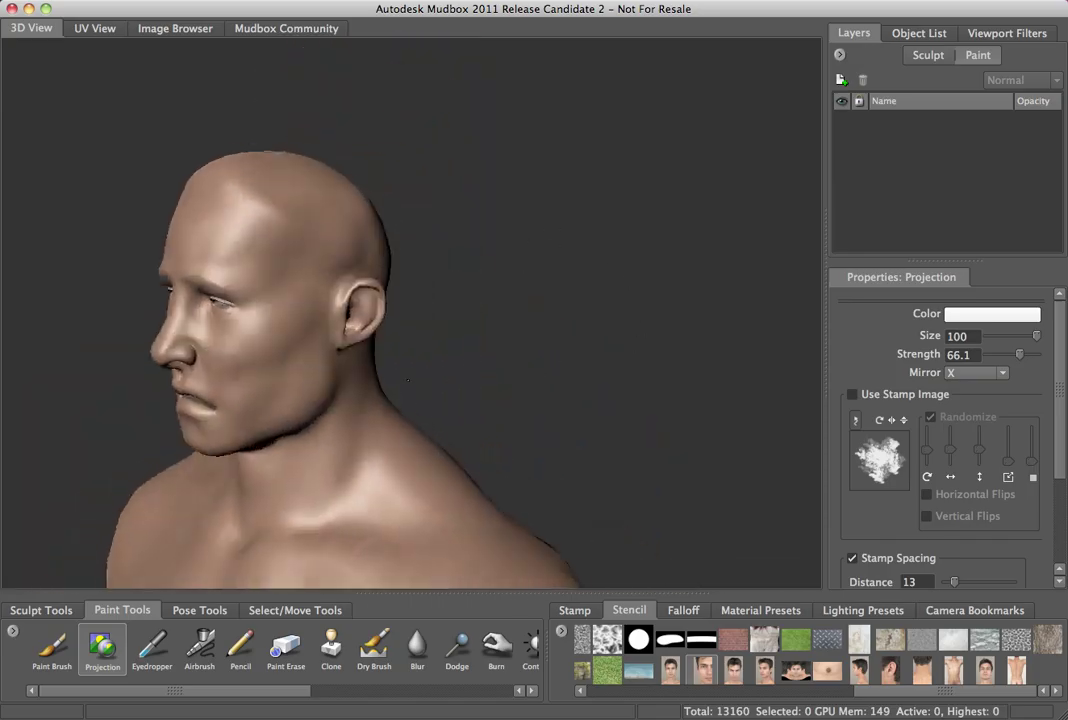
pyautogui.keyDown('alt'); pyautogui.moveTo(480, 362); pyautogui.dragTo(510, 368, button='right'); pyautogui.keyUp('alt')
pyautogui.click(95, 28)
pyautogui.keyDown('alt'); pyautogui.moveTo(409, 181); pyautogui.dragTo(367, 213, button='middle'); pyautogui.keyUp('alt')
pyautogui.keyDown('alt'); pyautogui.moveTo(367, 213); pyautogui.dragTo(461, 472, button='right'); pyautogui.keyUp('alt')
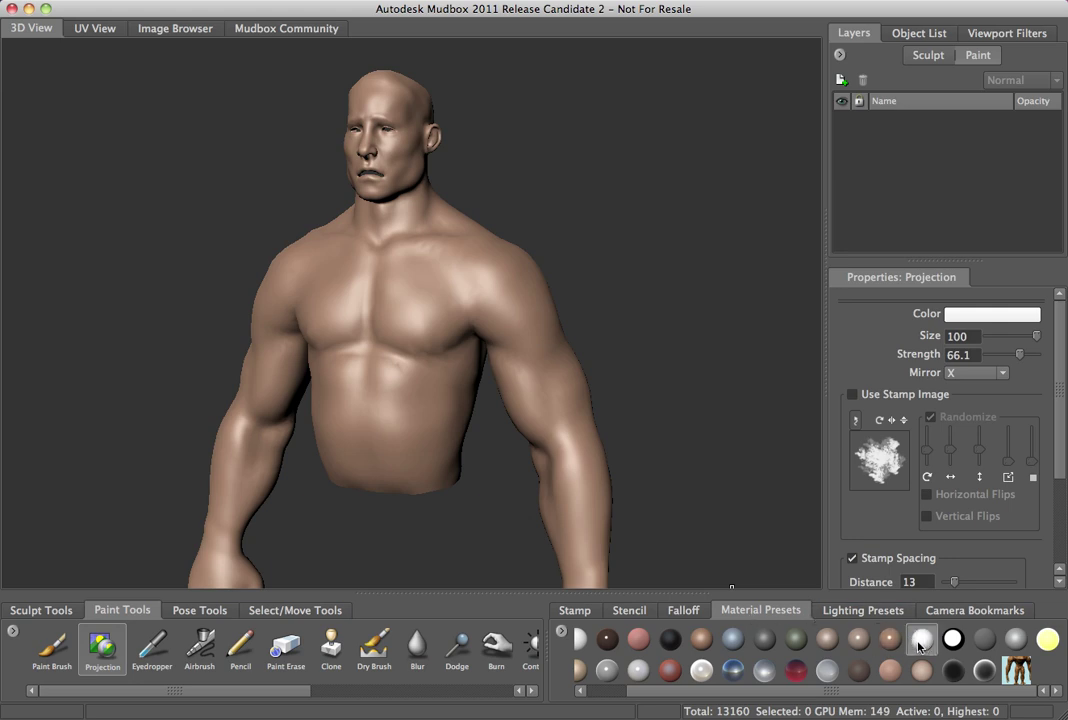
# Step: Apply the Gesso preset to the model and change the default material's diffuse color to a light skin tone
pyautogui.click(920, 640)
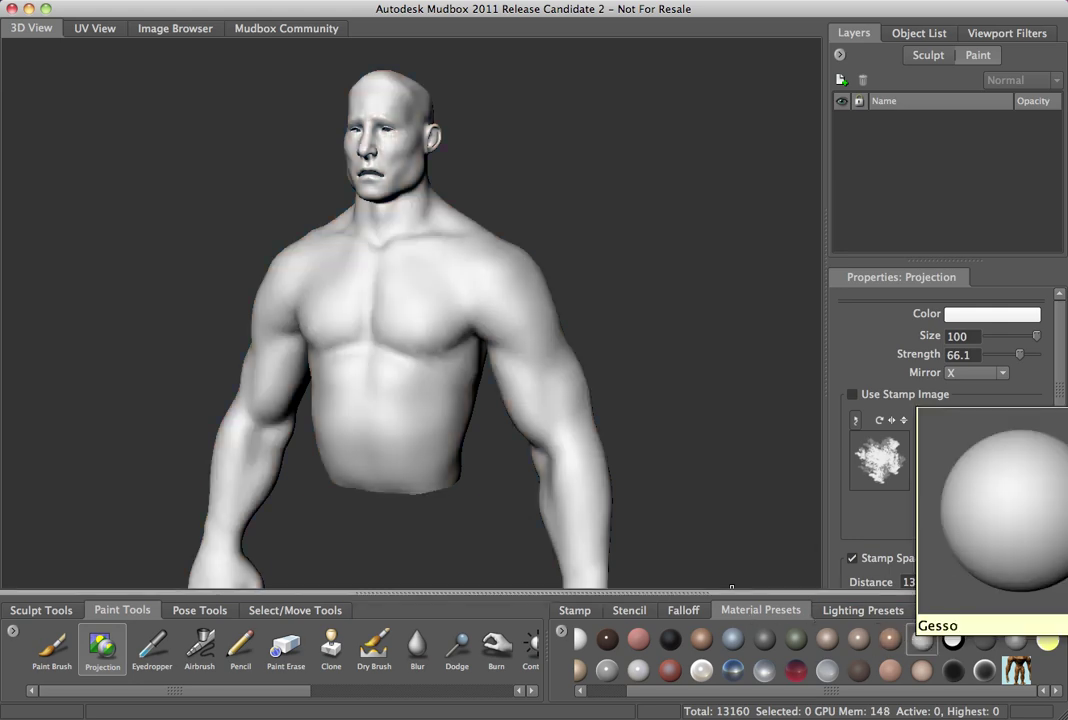
pyautogui.moveTo(600, 400)
pyautogui.keyDown('alt'); pyautogui.mouseDown()
pyautogui.moveTo(553, 393)
pyautogui.moveTo(604, 376)
pyautogui.mouseUp(); pyautogui.keyUp('alt')
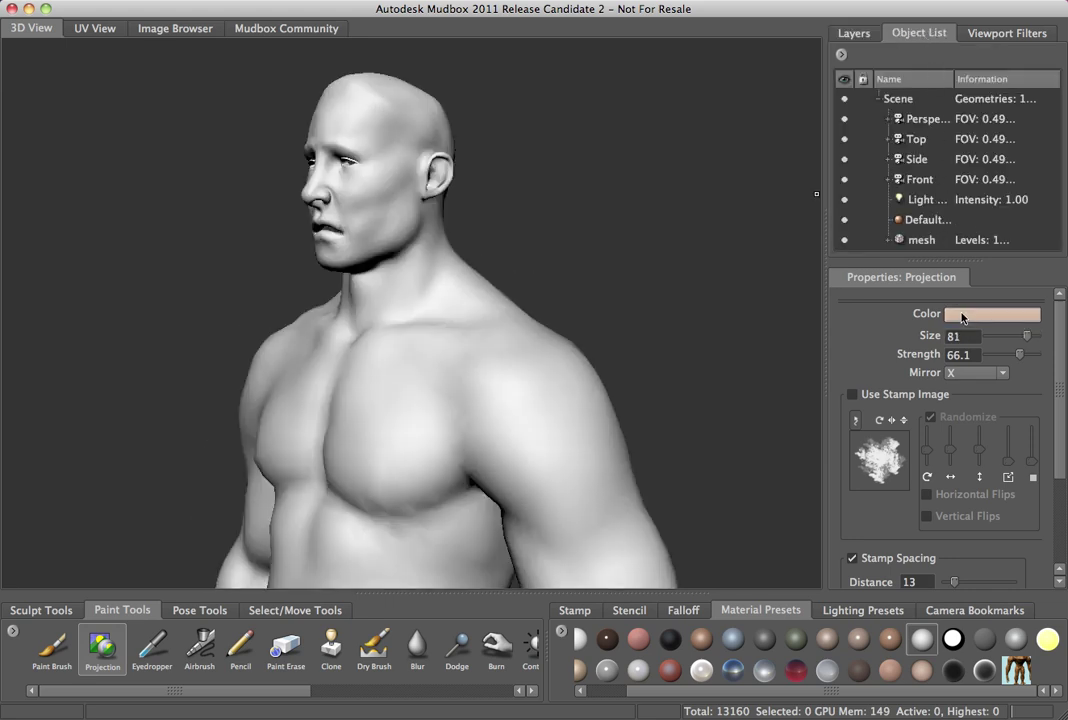
pyautogui.click(937, 220)
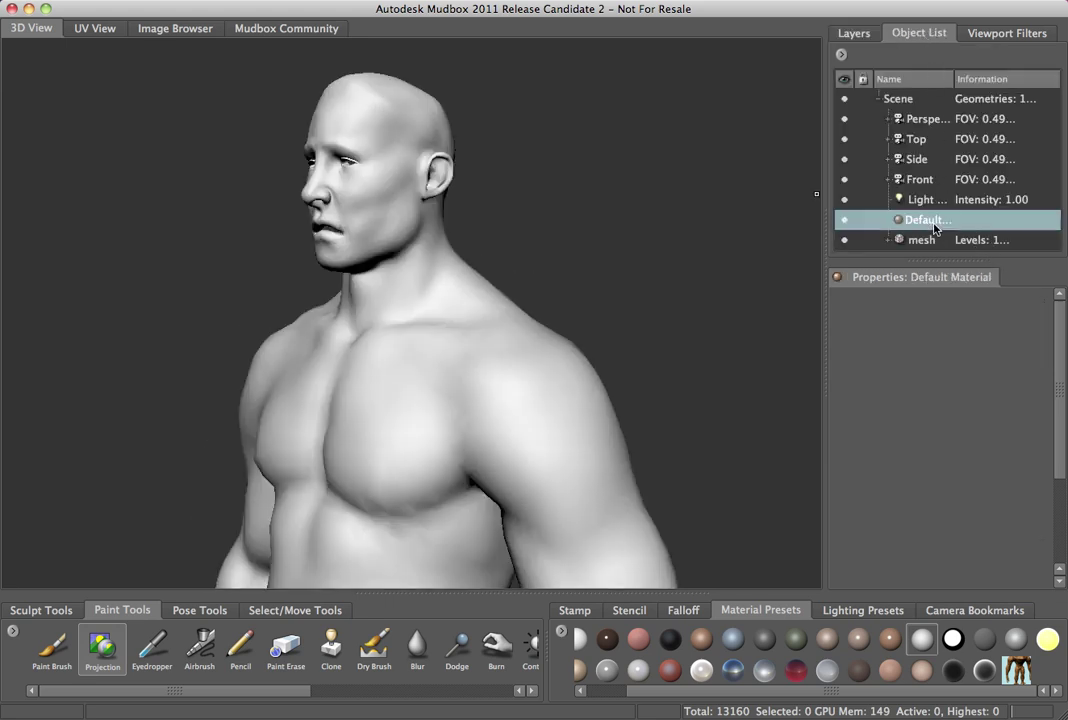
pyautogui.click(905, 313)
pyautogui.click(576, 378)
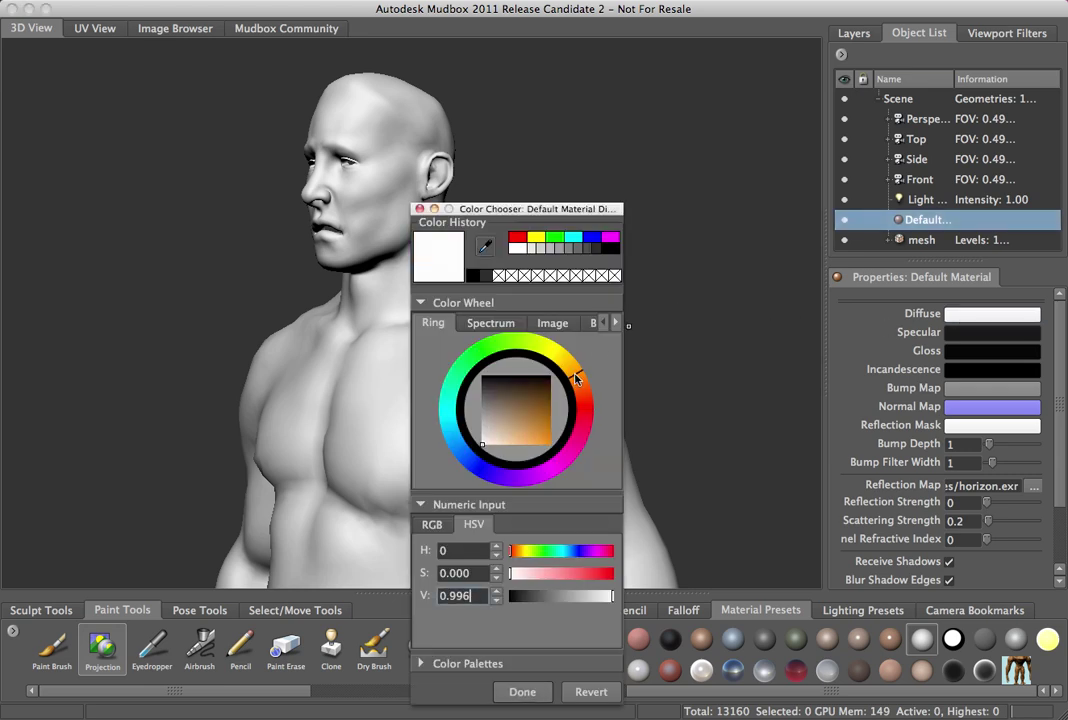
pyautogui.moveTo(530, 418)
pyautogui.mouseDown()
pyautogui.moveTo(501, 433)
pyautogui.moveTo(508, 428)
pyautogui.mouseUp()
pyautogui.moveTo(577, 373); pyautogui.dragTo(579, 376)
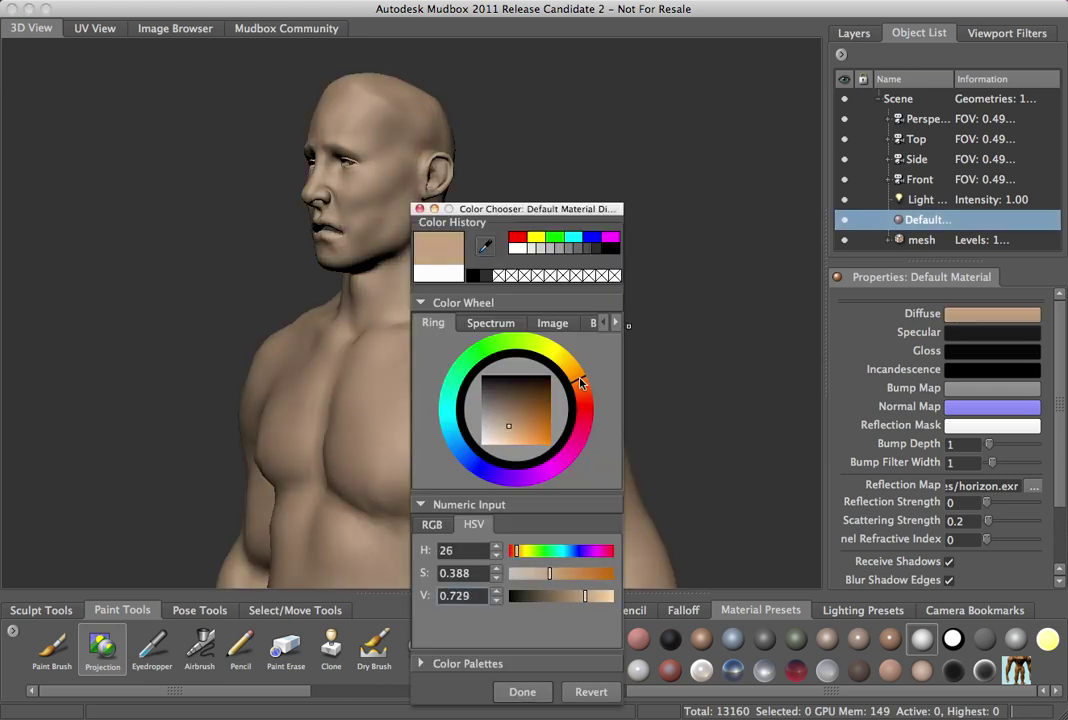
pyautogui.moveTo(510, 419); pyautogui.dragTo(503, 436)
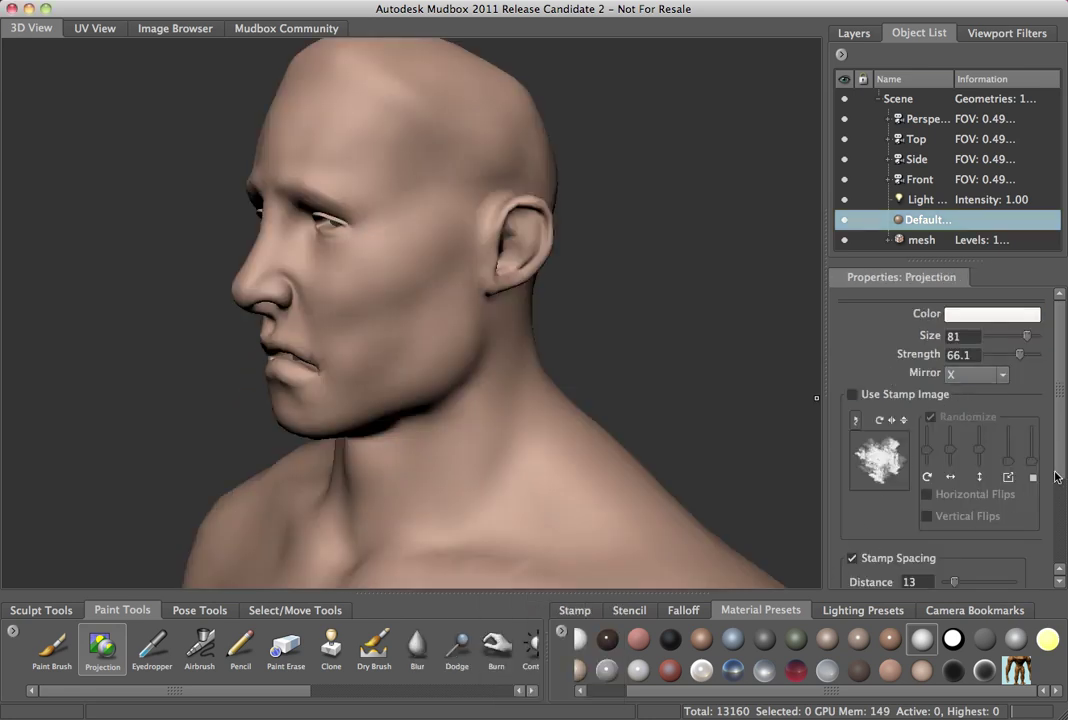
# Step: Load the frontal head-and-neck photo from the stencil collection as the projection stencil
pyautogui.scroll(-5, 1020, 500)
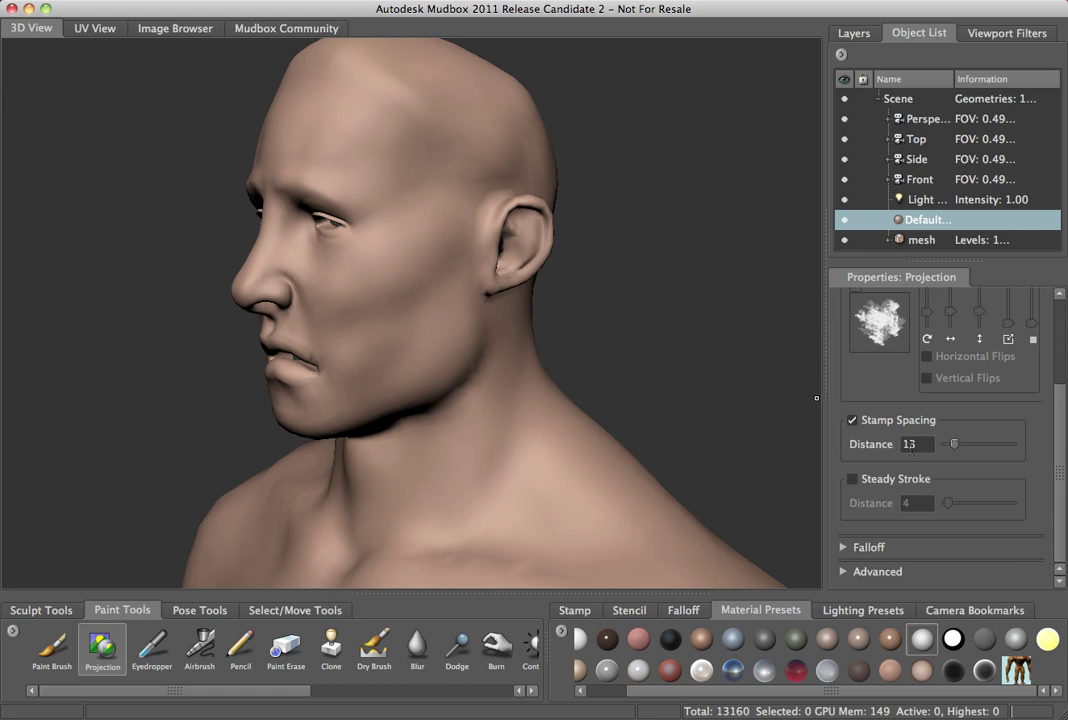
pyautogui.keyDown('alt'); pyautogui.moveTo(498, 497); pyautogui.dragTo(541, 521); pyautogui.keyUp('alt')
pyautogui.click(633, 612)
pyautogui.click(672, 612)
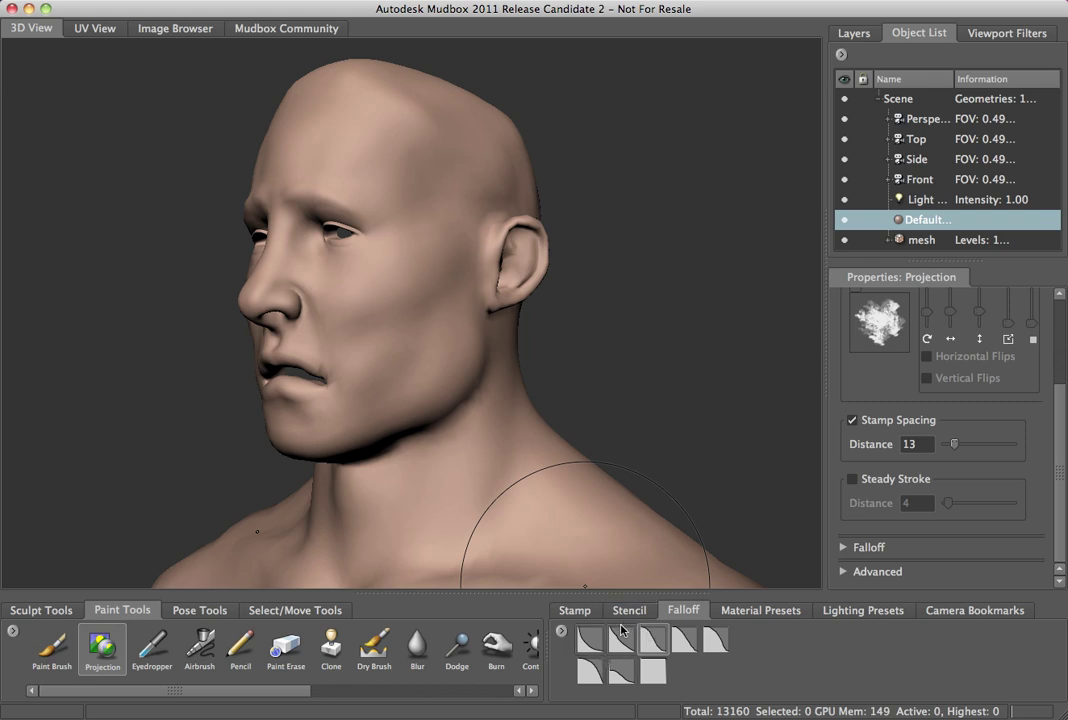
pyautogui.click(628, 612)
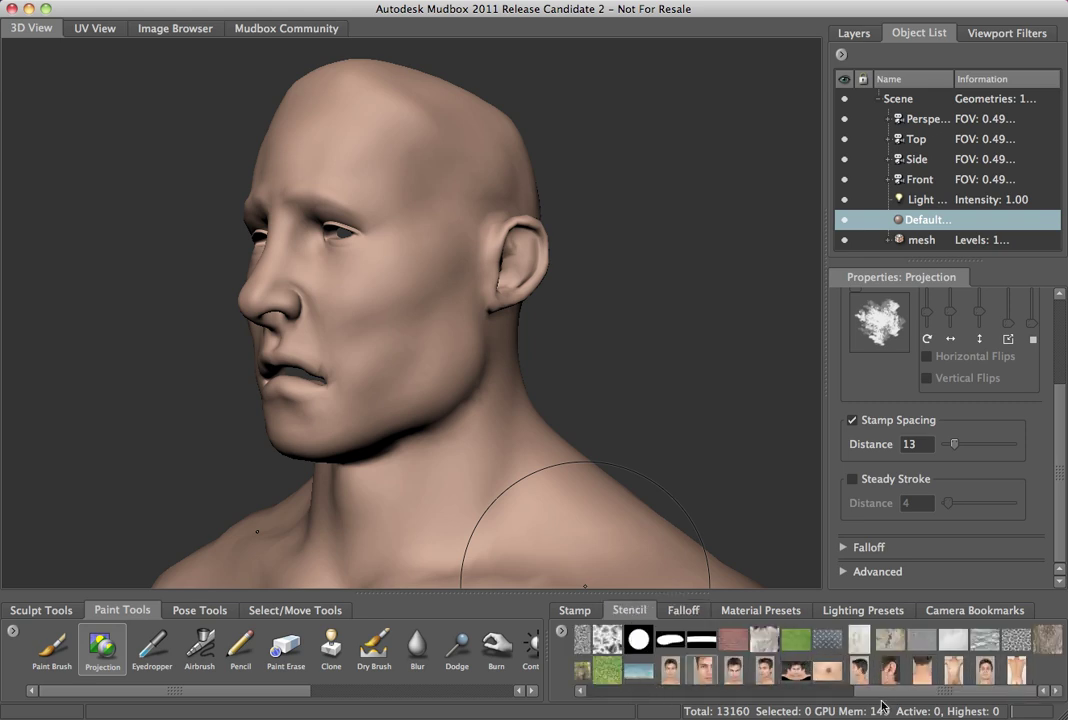
pyautogui.moveTo(875, 697)
pyautogui.mouseDown()
pyautogui.moveTo(700, 696)
pyautogui.moveTo(894, 697)
pyautogui.moveTo(876, 698)
pyautogui.mouseUp()
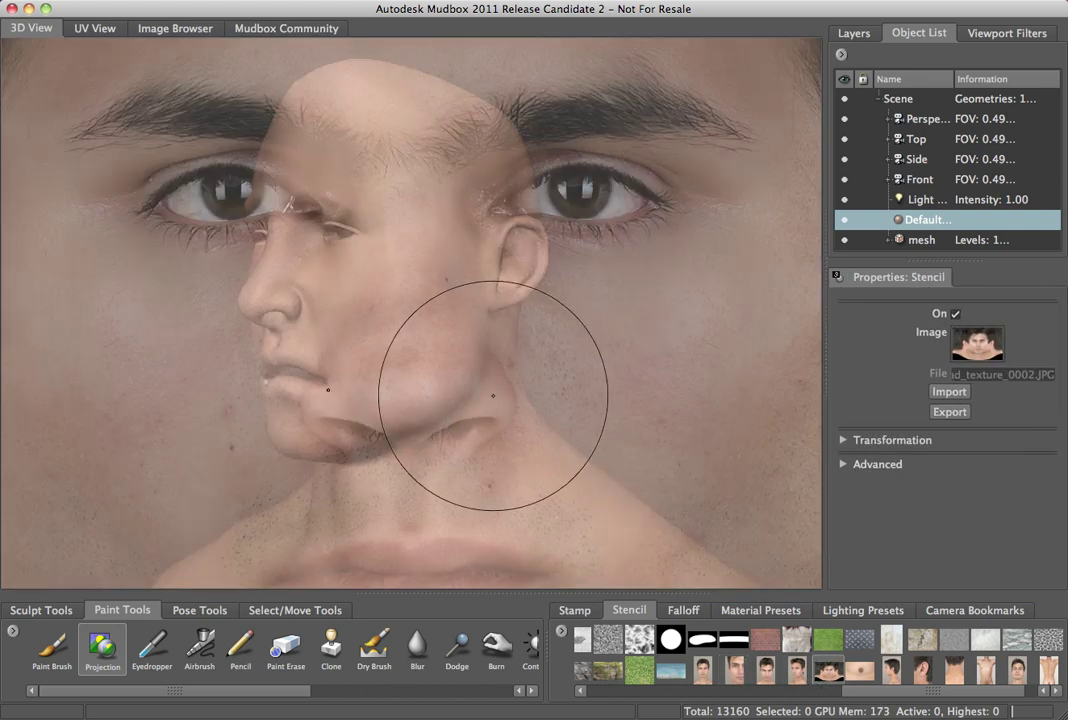
# Step: Turn the head to a side view, then shrink and reposition the photo stencil over its profile
pyautogui.keyDown('alt'); pyautogui.moveTo(584, 412); pyautogui.dragTo(484, 386); pyautogui.keyUp('alt')
pyautogui.moveTo(464, 367); pyautogui.dragTo(264, 486, button='middle')
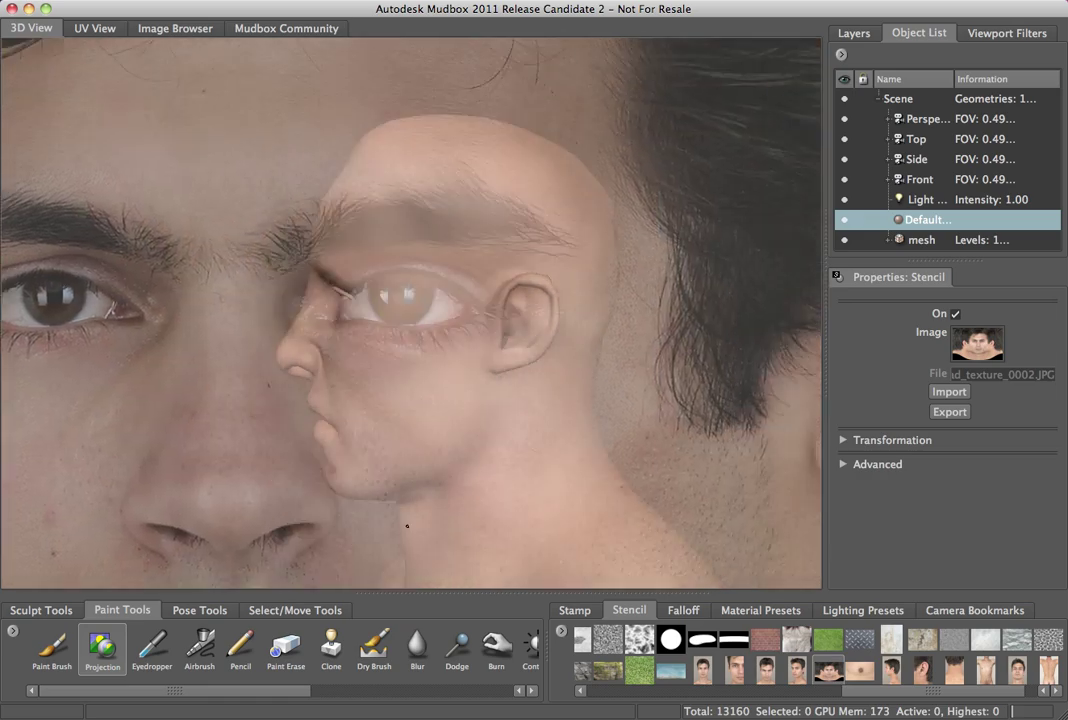
pyautogui.moveTo(590, 447); pyautogui.dragTo(390, 400, button='right')
pyautogui.moveTo(375, 342); pyautogui.dragTo(533, 301, button='middle')
pyautogui.moveTo(532, 300); pyautogui.dragTo(565, 263, button='right')
pyautogui.moveTo(551, 264); pyautogui.dragTo(474, 242, button='middle')
pyautogui.moveTo(474, 241); pyautogui.dragTo(503, 246, button='right')
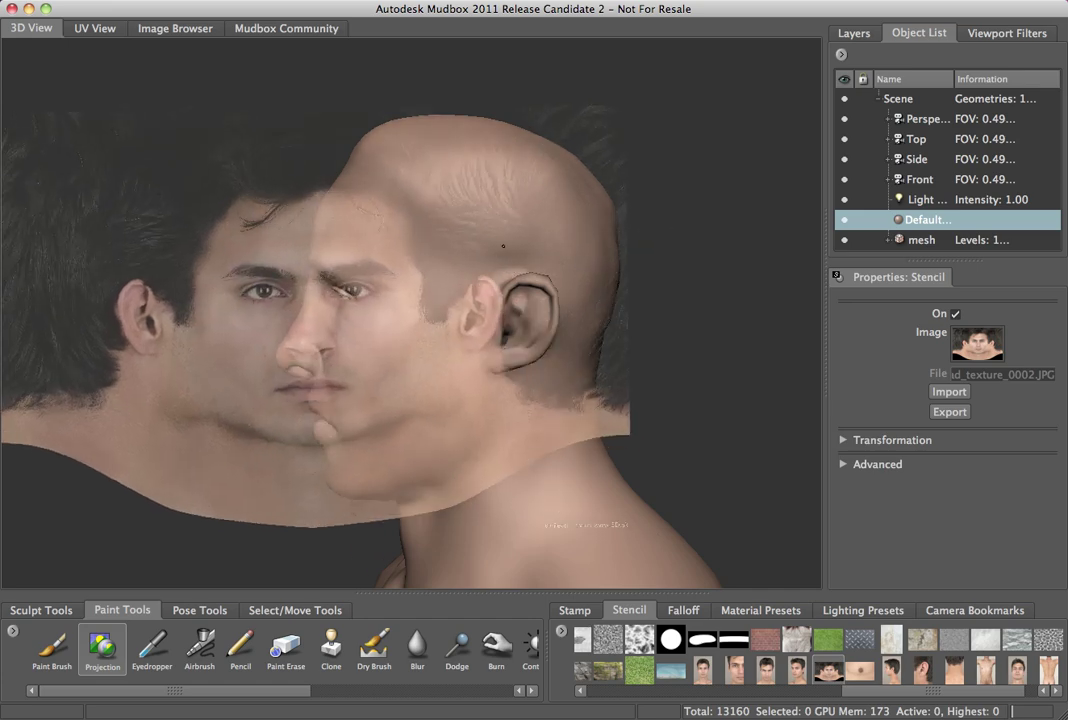
# Step: Lower the visibility of the Perspective camera's stencil in its advanced settings
pyautogui.click(917, 120)
pyautogui.click(887, 120)
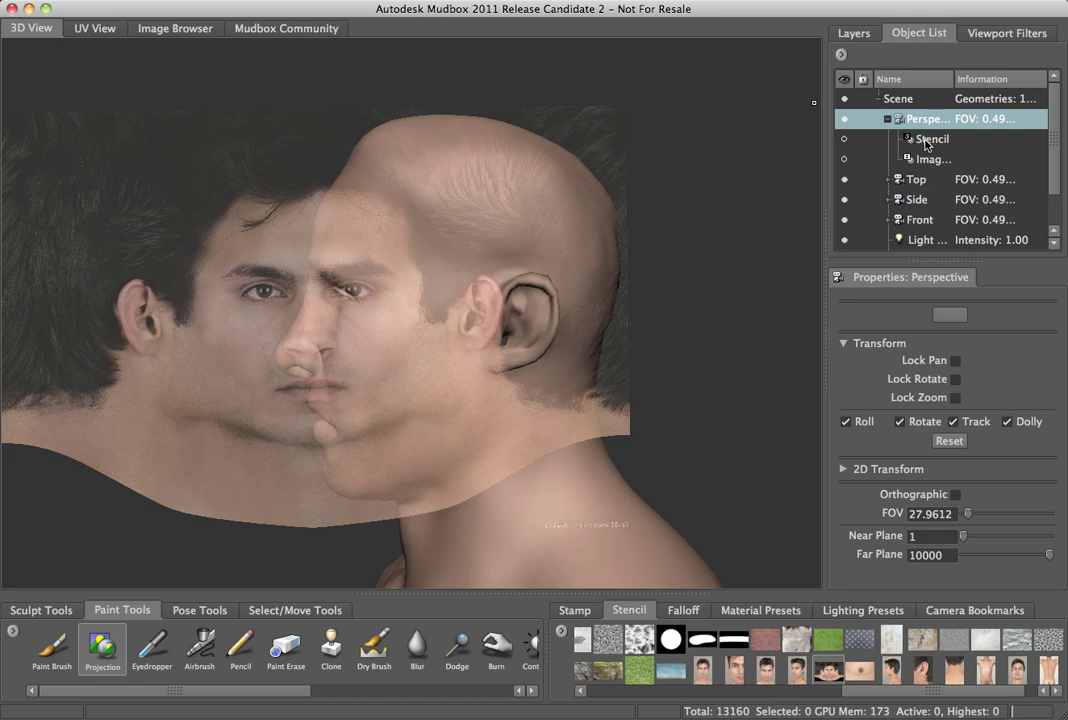
pyautogui.click(927, 145)
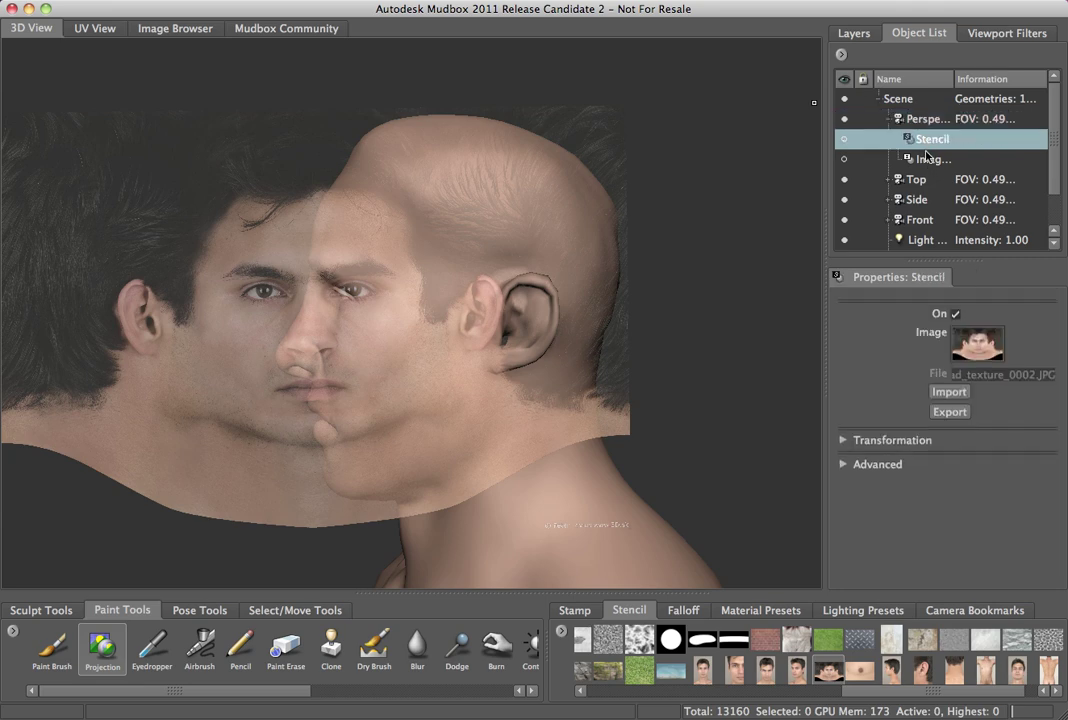
pyautogui.click(843, 465)
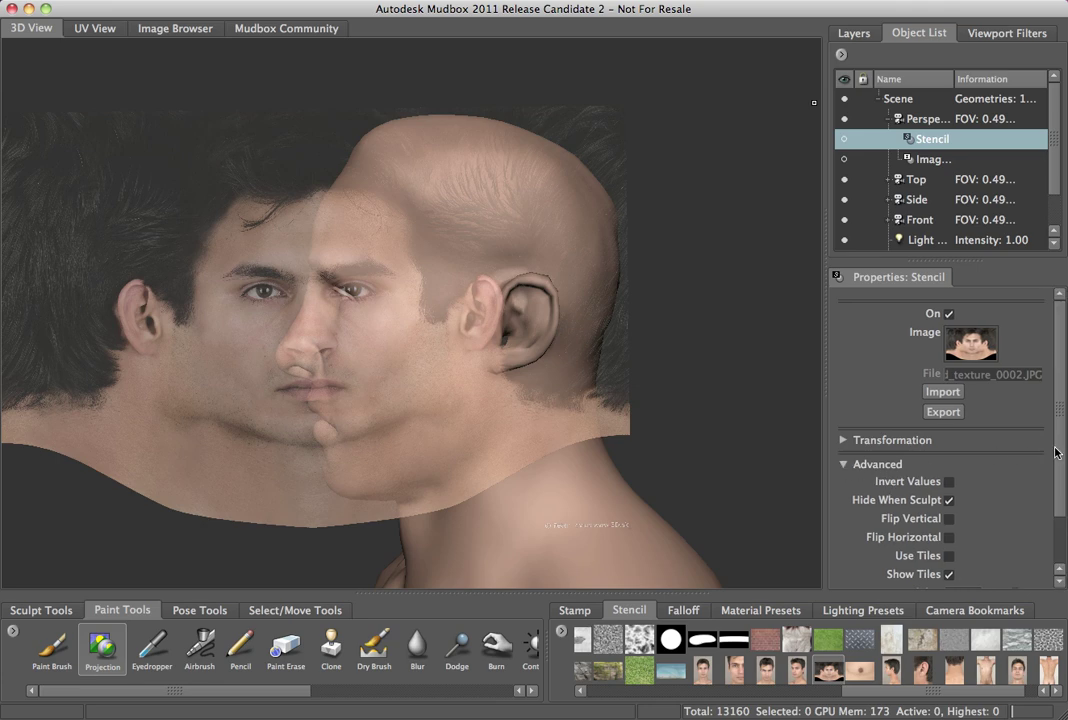
pyautogui.moveTo(1056, 453); pyautogui.dragTo(1056, 535)
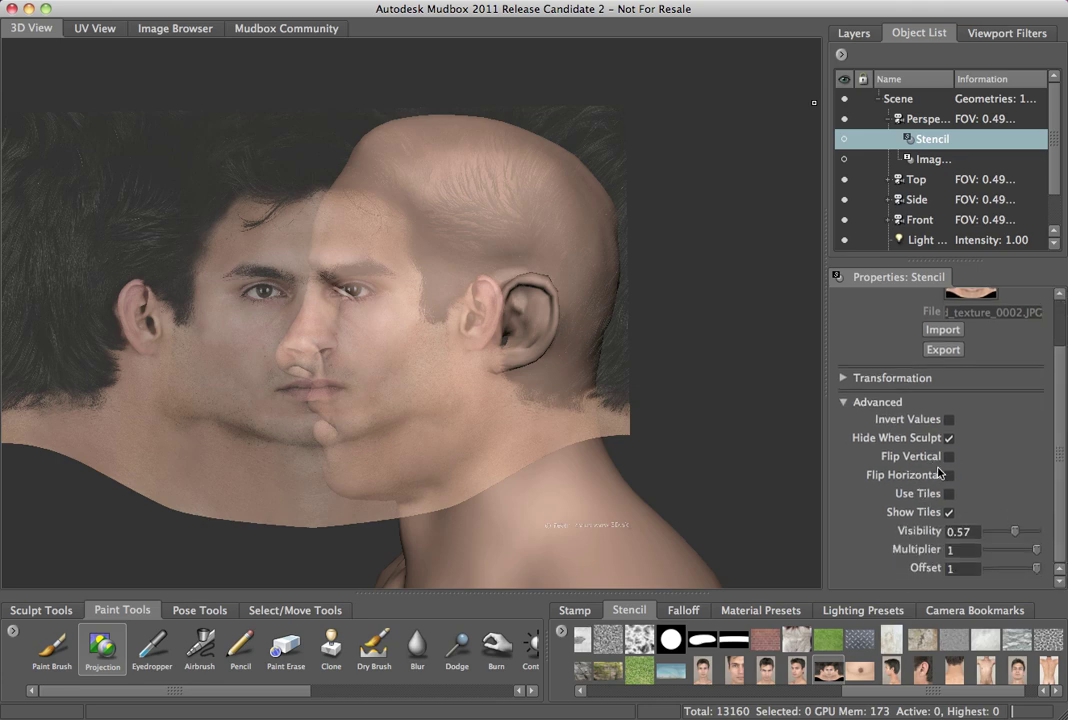
pyautogui.moveTo(1014, 531)
pyautogui.mouseDown()
pyautogui.moveTo(981, 533)
pyautogui.moveTo(1040, 533)
pyautogui.moveTo(1003, 537)
pyautogui.mouseUp()
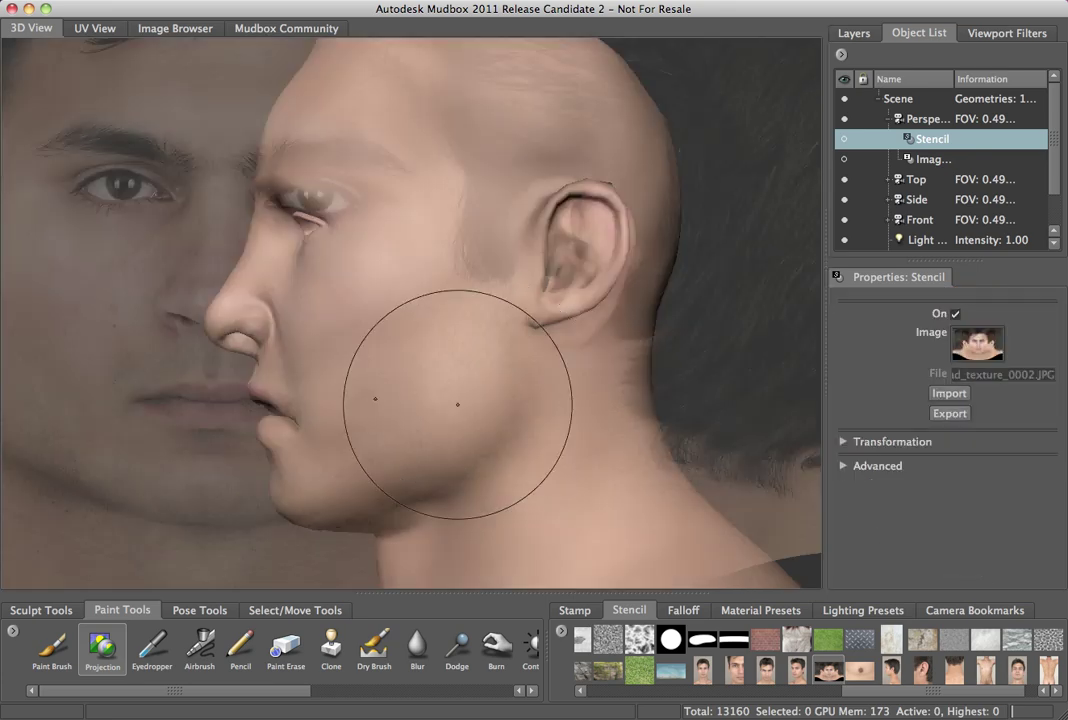
# Step: Scale and shift the stencil so the photo's cheek, jaw and ear line up with the side of the model's head
pyautogui.moveTo(458, 405)
pyautogui.mouseDown(button='middle')
pyautogui.moveTo(488, 403)
pyautogui.moveTo(439, 385)
pyautogui.moveTo(443, 405)
pyautogui.mouseUp(button='middle')
pyautogui.moveTo(443, 405); pyautogui.dragTo(470, 405, button='right')
pyautogui.moveTo(470, 405); pyautogui.dragTo(474, 370, button='middle')
pyautogui.moveTo(474, 370); pyautogui.dragTo(474, 374, button='right')
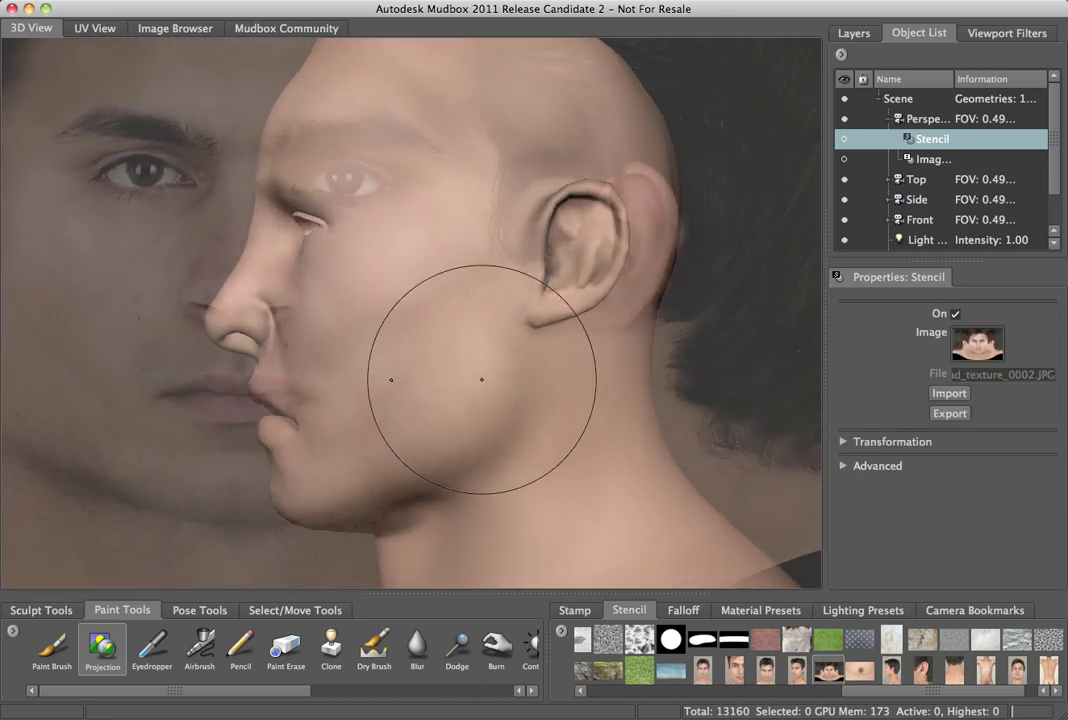
pyautogui.moveTo(474, 374)
pyautogui.mouseDown(button='middle')
pyautogui.moveTo(446, 372)
pyautogui.moveTo(448, 362)
pyautogui.moveTo(441, 389)
pyautogui.mouseUp(button='middle')
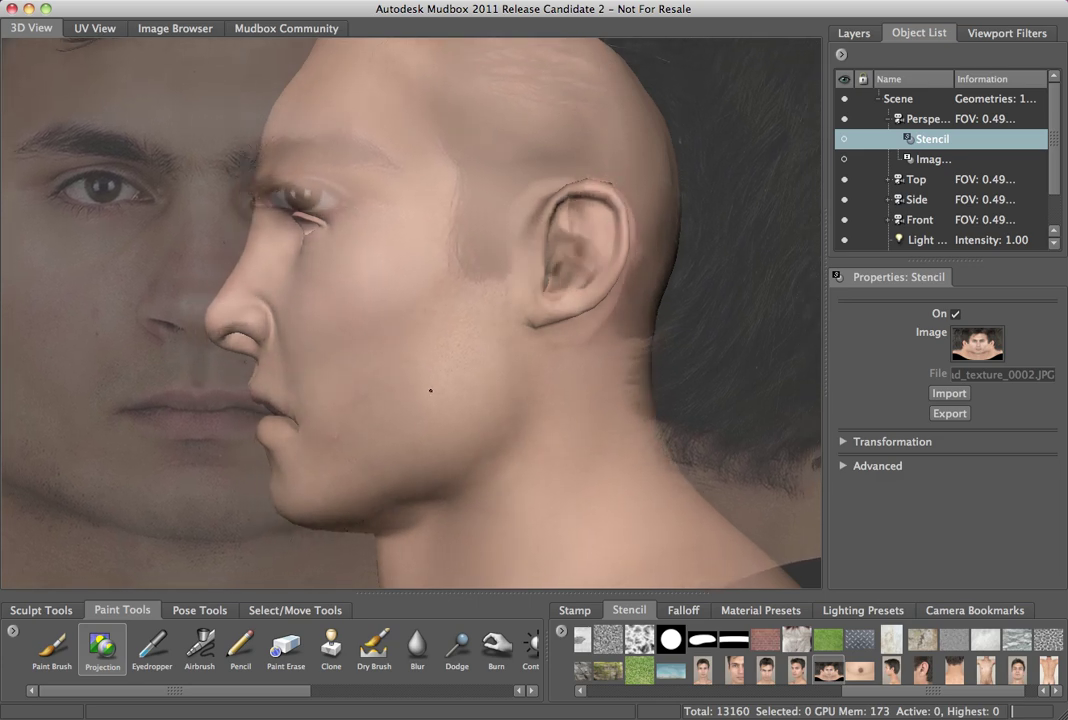
pyautogui.moveTo(440, 390); pyautogui.dragTo(435, 379, button='middle')
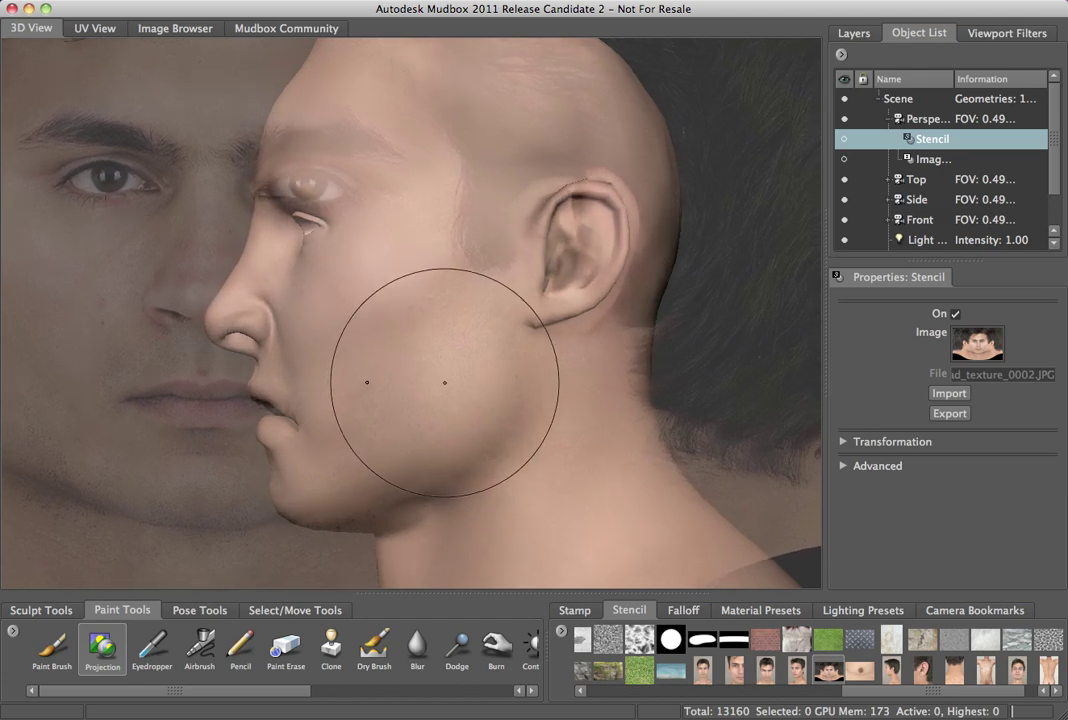
# Step: Start projecting on the cheek and create a Diffuse paint layer named skinMap, size 4096, saved as TIFF [8 bit, RGBA]
pyautogui.moveTo(446, 381); pyautogui.dragTo(438, 355)
pyautogui.click(484, 318)
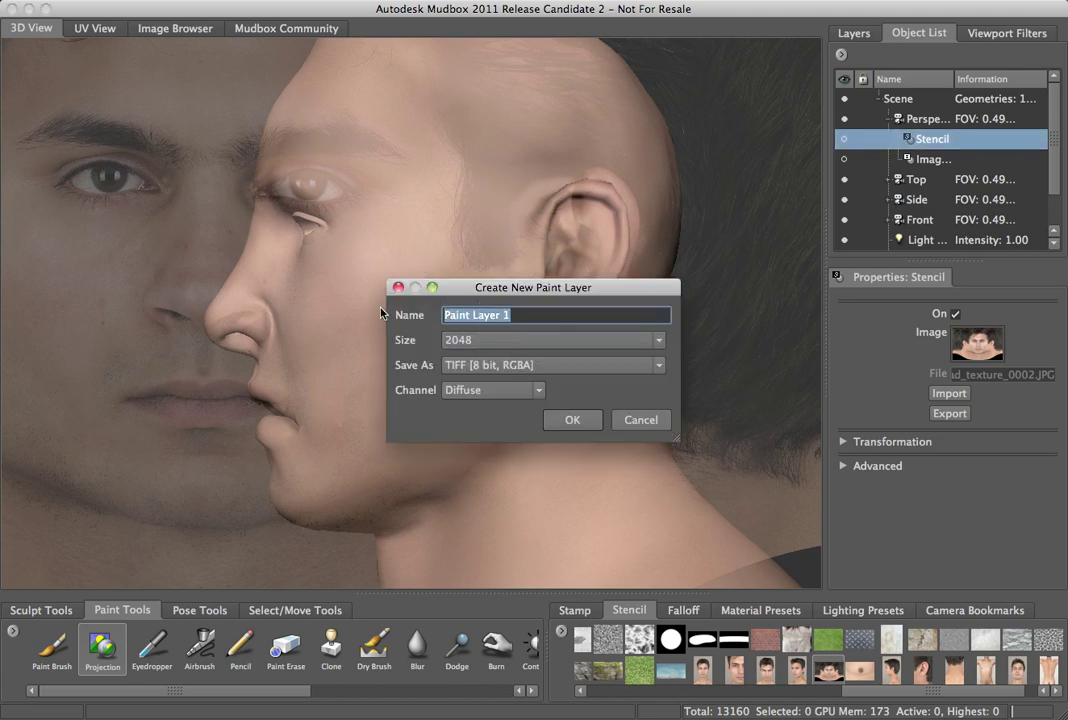
pyautogui.write('skin')
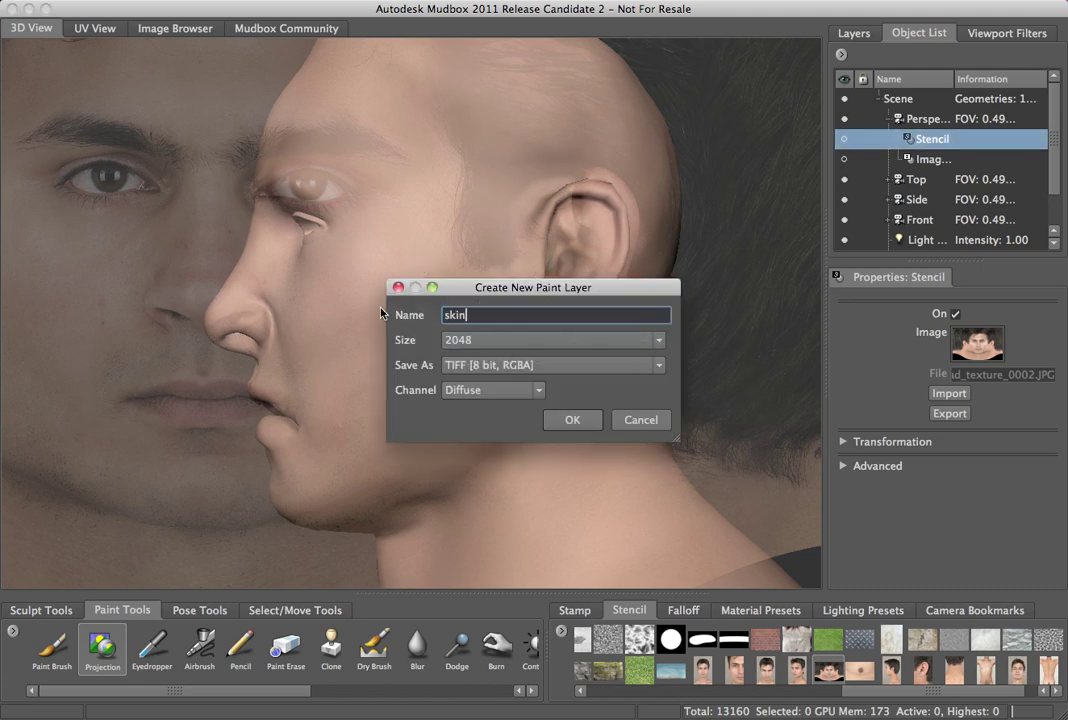
pyautogui.write('Map')
pyautogui.click(503, 341)
pyautogui.click(466, 411)
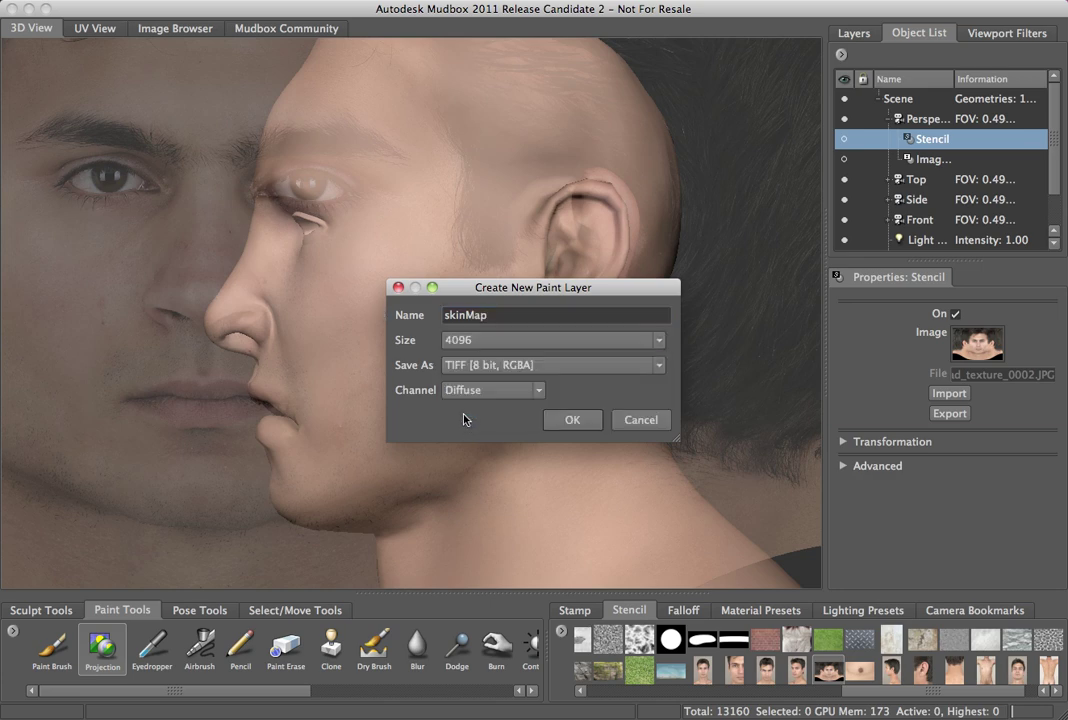
pyautogui.click(567, 421)
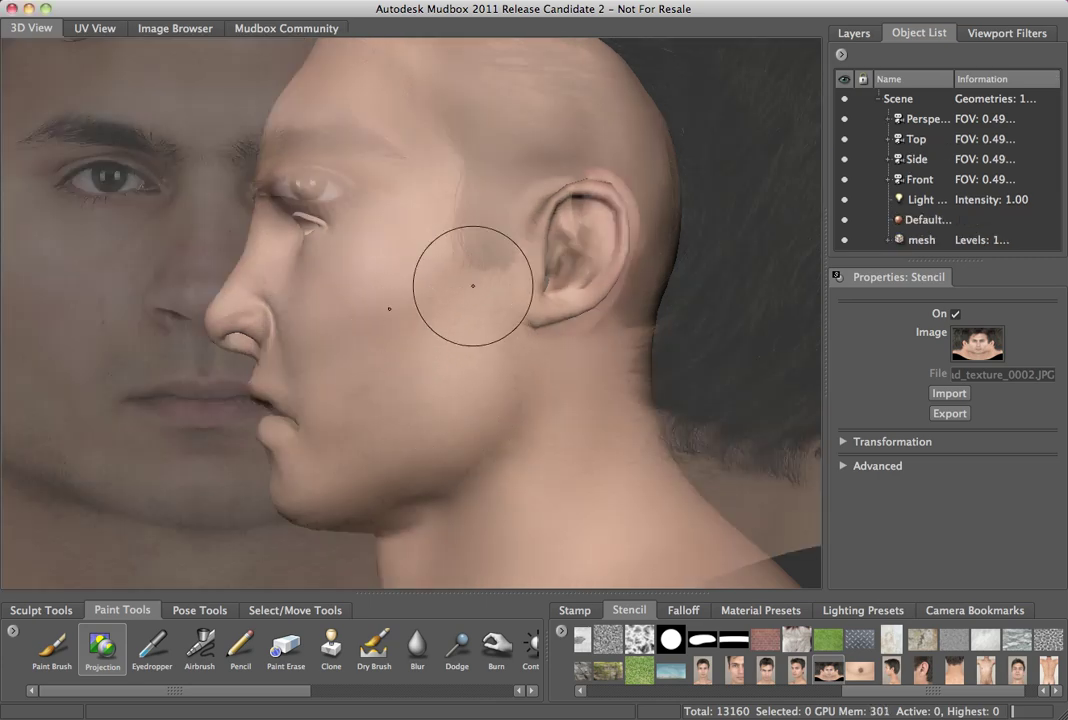
# Step: Project the photo's skin onto the cheek, jaw and sideburn area in front of the ear
pyautogui.moveTo(473, 286); pyautogui.dragTo(465, 311)
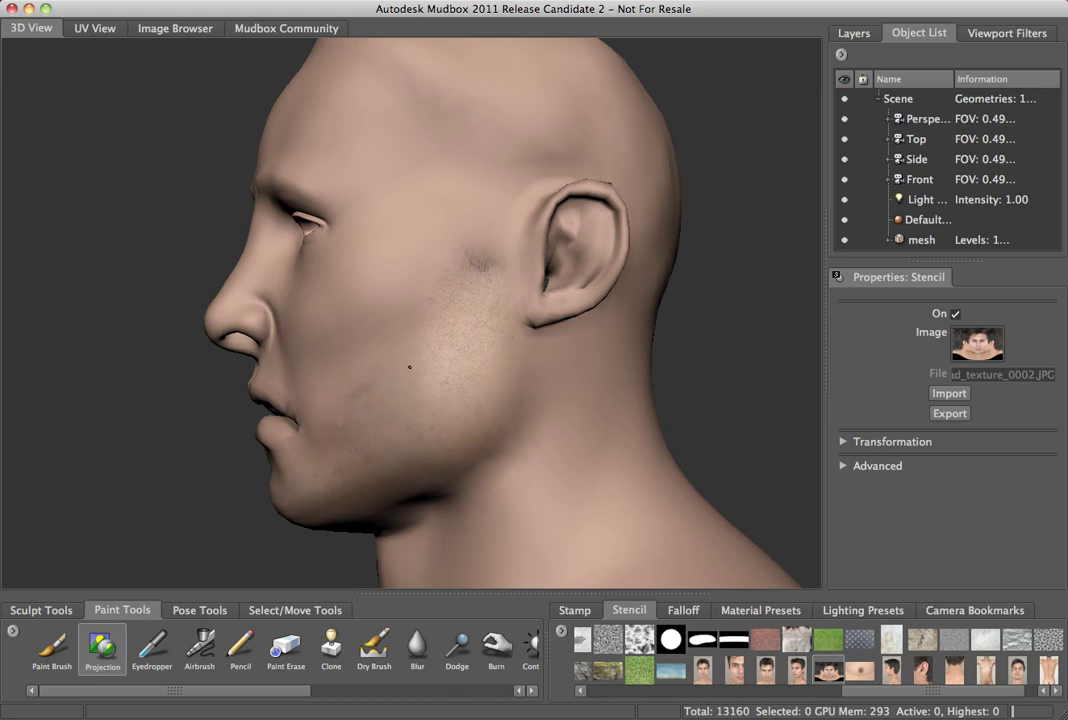
pyautogui.moveTo(338, 354)
pyautogui.mouseDown()
pyautogui.moveTo(381, 231)
pyautogui.moveTo(438, 272)
pyautogui.mouseUp()
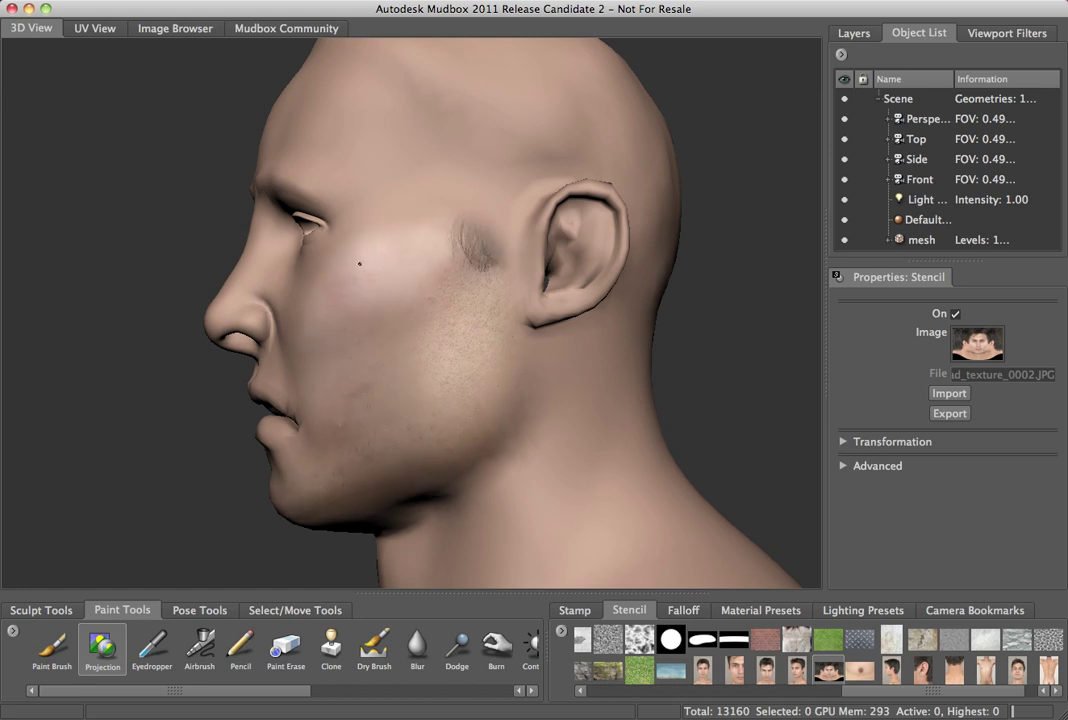
pyautogui.moveTo(406, 233)
pyautogui.mouseDown()
pyautogui.moveTo(437, 209)
pyautogui.moveTo(455, 258)
pyautogui.mouseUp()
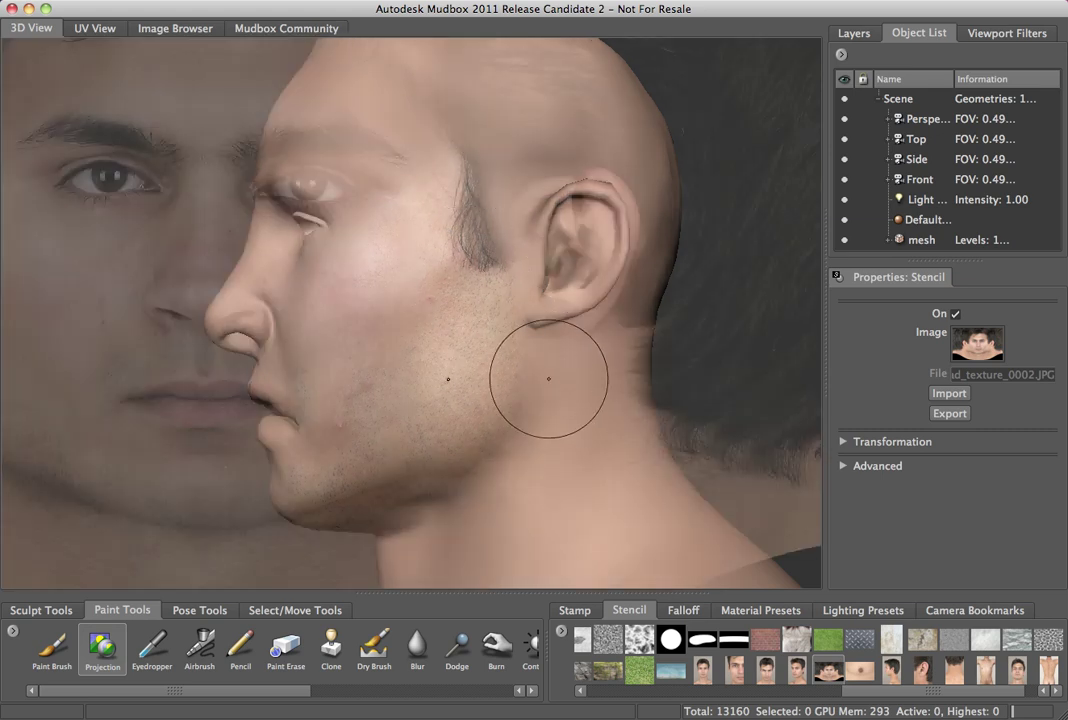
# Step: Orbit slightly toward the neck and project the photo's skin onto the side of the neck and lower jaw
pyautogui.keyDown('alt'); pyautogui.moveTo(557, 409); pyautogui.dragTo(535, 316, button='middle'); pyautogui.keyUp('alt')
pyautogui.moveTo(535, 316)
pyautogui.keyDown('alt'); pyautogui.mouseDown()
pyautogui.moveTo(520, 346)
pyautogui.moveTo(489, 303)
pyautogui.mouseUp(); pyautogui.keyUp('alt')
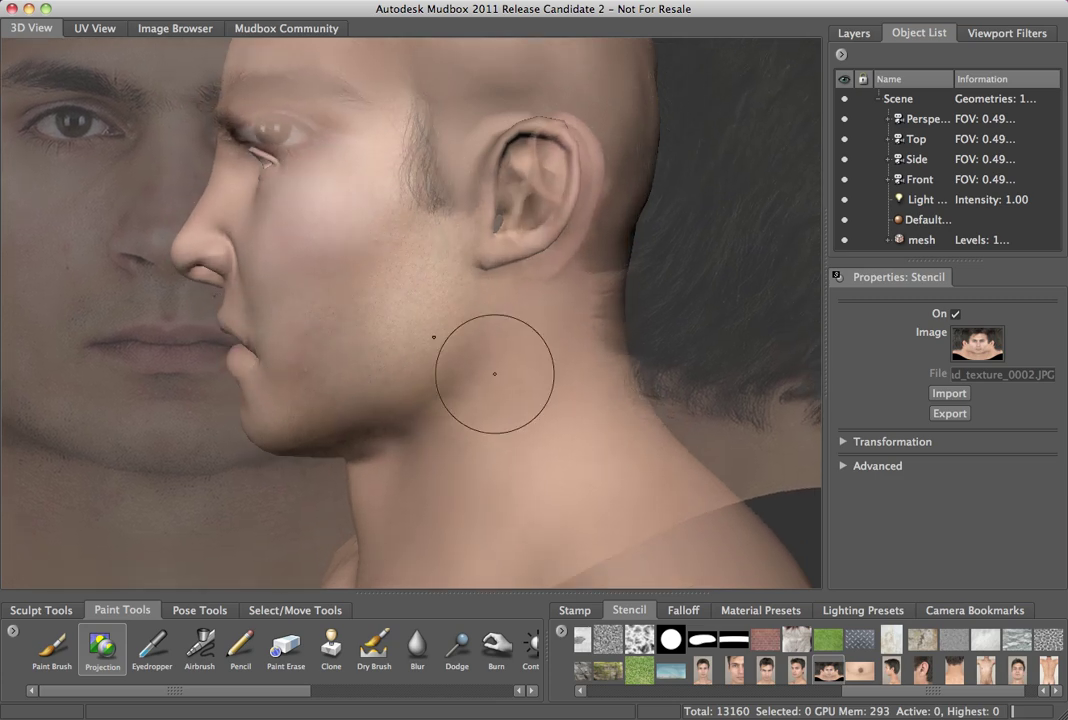
pyautogui.press('q')
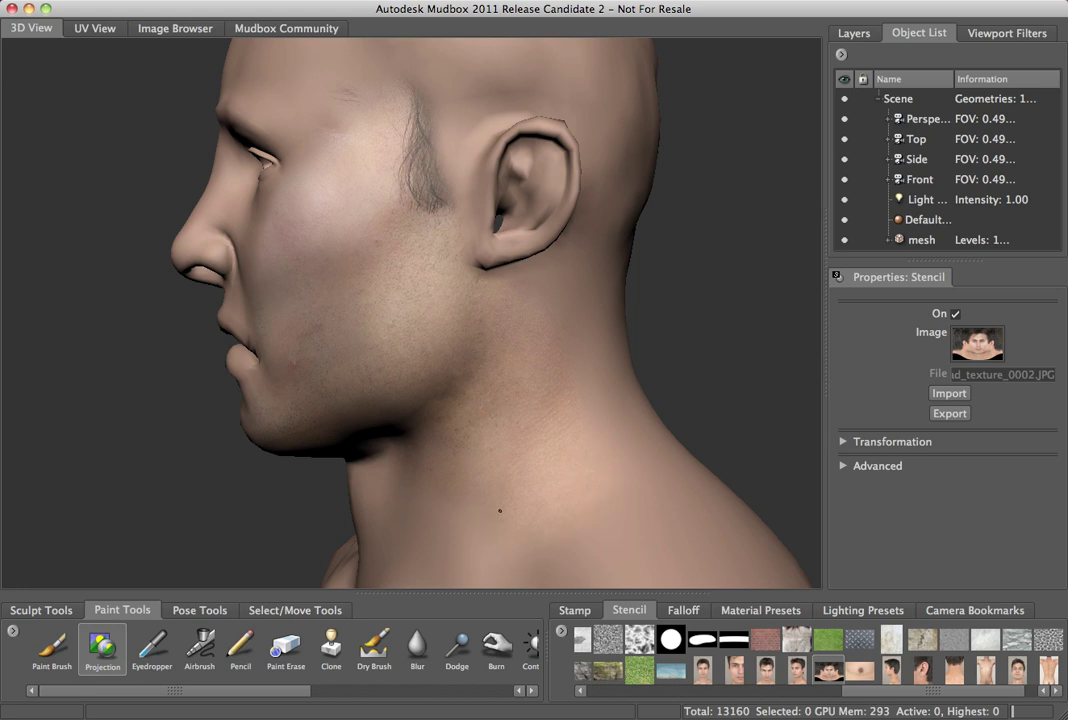
pyautogui.moveTo(500, 511); pyautogui.dragTo(488, 494)
pyautogui.moveTo(385, 378); pyautogui.dragTo(423, 512)
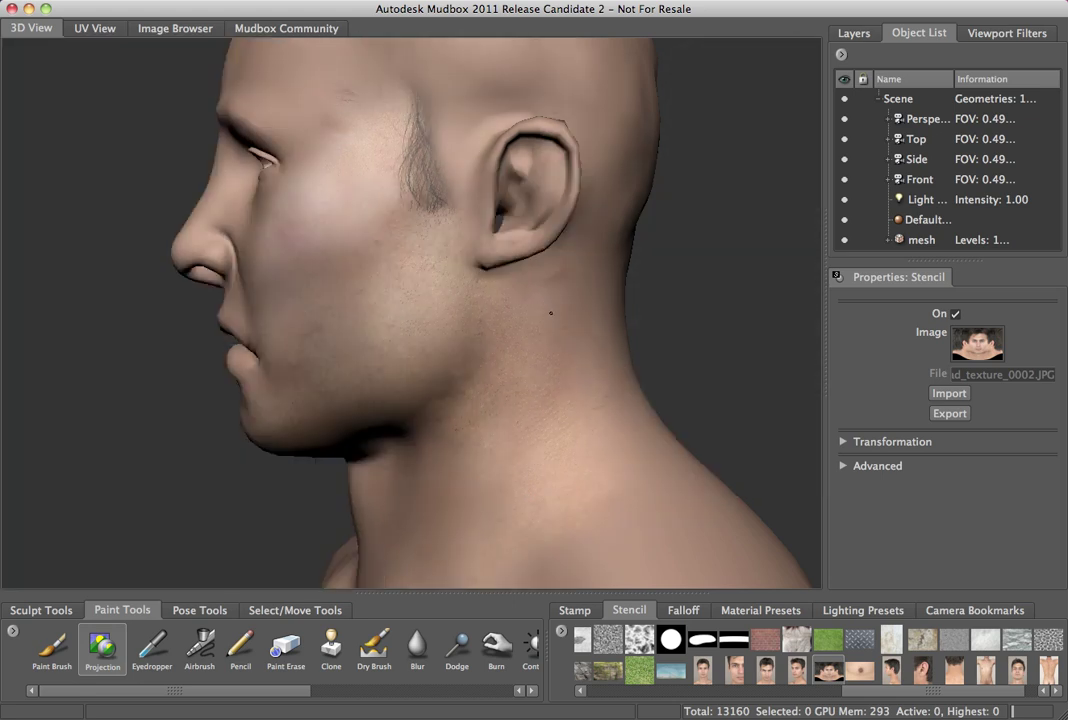
# Step: Turn the head to a three-quarter view and rescale and align the stencil's cheek with the model's cheek
pyautogui.press('q')
pyautogui.moveTo(505, 341)
pyautogui.keyDown('alt'); pyautogui.mouseDown()
pyautogui.moveTo(508, 389)
pyautogui.moveTo(565, 389)
pyautogui.mouseUp(); pyautogui.keyUp('alt')
pyautogui.moveTo(387, 342)
pyautogui.mouseDown(button='middle')
pyautogui.moveTo(427, 360)
pyautogui.moveTo(487, 430)
pyautogui.mouseUp(button='middle')
pyautogui.moveTo(487, 430); pyautogui.dragTo(517, 403, button='right')
pyautogui.moveTo(517, 403); pyautogui.dragTo(474, 386, button='middle')
pyautogui.keyDown('alt'); pyautogui.moveTo(487, 396); pyautogui.dragTo(493, 391); pyautogui.keyUp('alt')
pyautogui.moveTo(493, 391)
pyautogui.keyDown('alt'); pyautogui.mouseDown(button='right')
pyautogui.moveTo(506, 409)
pyautogui.moveTo(509, 400)
pyautogui.mouseUp(button='right'); pyautogui.keyUp('alt')
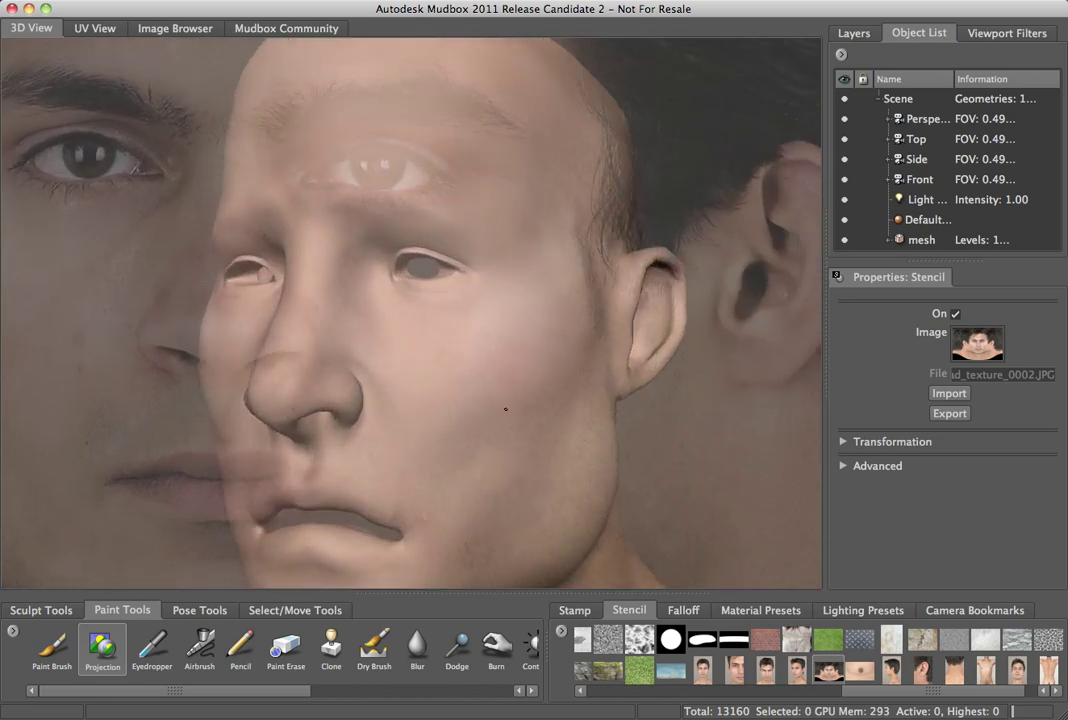
pyautogui.moveTo(509, 400)
pyautogui.keyDown('alt'); pyautogui.mouseDown(button='middle')
pyautogui.moveTo(503, 346)
pyautogui.moveTo(500, 355)
pyautogui.mouseUp(button='middle'); pyautogui.keyUp('alt')
pyautogui.moveTo(472, 327)
pyautogui.keyDown('alt'); pyautogui.mouseDown()
pyautogui.moveTo(472, 291)
pyautogui.moveTo(441, 325)
pyautogui.moveTo(441, 358)
pyautogui.moveTo(467, 334)
pyautogui.mouseUp(); pyautogui.keyUp('alt')
pyautogui.moveTo(467, 334); pyautogui.dragTo(464, 328, button='middle')
# Step: Project the photo's skin onto the front of the cheek between the nose, eye and mouth, shifting the stencil between strokes
pyautogui.moveTo(440, 301); pyautogui.dragTo(412, 301)
pyautogui.moveTo(424, 362)
pyautogui.mouseDown(button='middle')
pyautogui.moveTo(410, 400)
pyautogui.moveTo(440, 304)
pyautogui.mouseUp(button='middle')
pyautogui.moveTo(440, 304)
pyautogui.mouseDown()
pyautogui.moveTo(443, 338)
pyautogui.moveTo(377, 249)
pyautogui.moveTo(467, 283)
pyautogui.mouseUp()
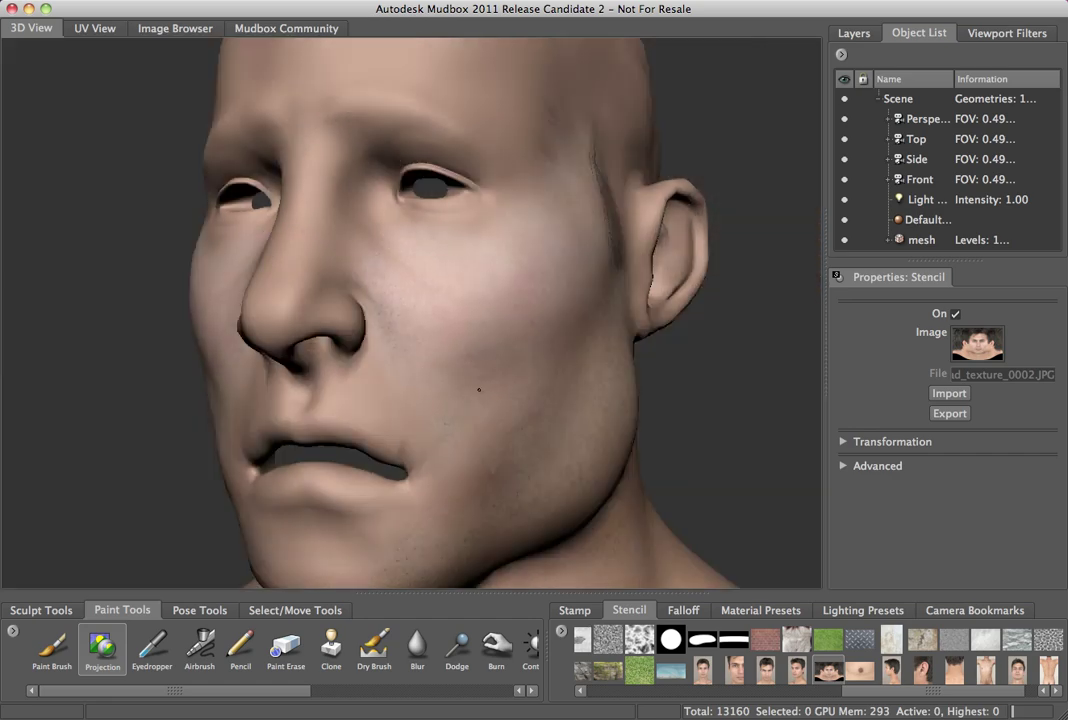
pyautogui.moveTo(372, 221); pyautogui.dragTo(464, 251)
# Step: Align the face stencil with the mouth and project the photo's skin onto the lips, mouth corners and chin
pyautogui.moveTo(418, 467)
pyautogui.mouseDown(button='middle')
pyautogui.moveTo(443, 462)
pyautogui.moveTo(432, 456)
pyautogui.mouseUp(button='middle')
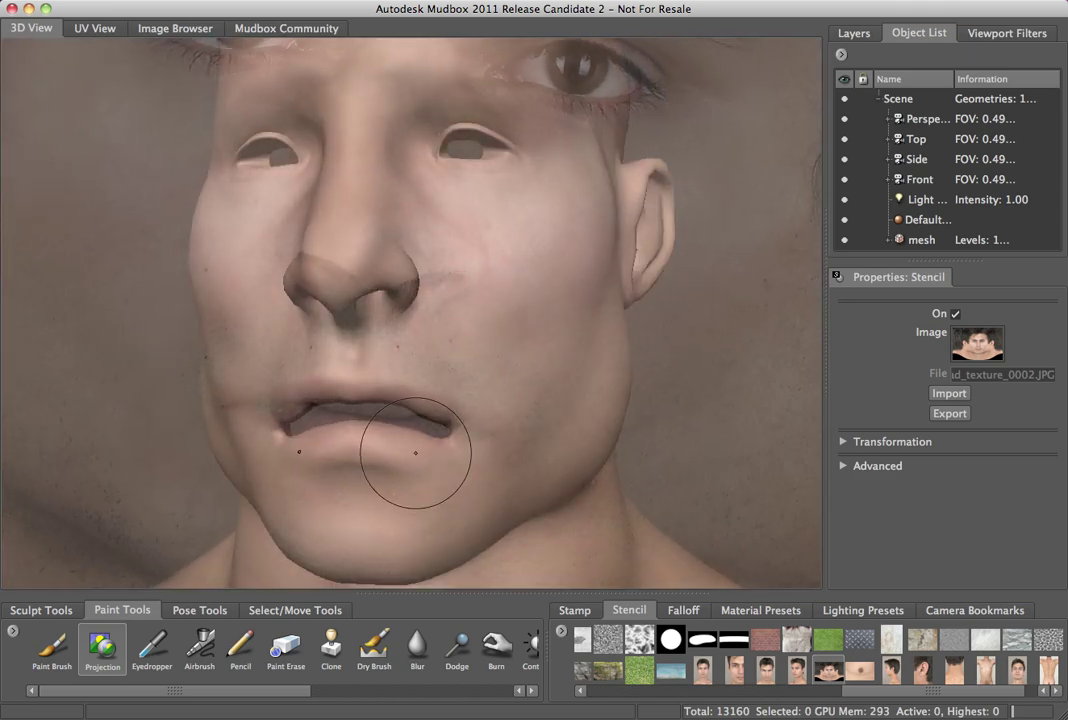
pyautogui.moveTo(427, 446)
pyautogui.mouseDown()
pyautogui.moveTo(418, 449)
pyautogui.moveTo(416, 430)
pyautogui.mouseUp()
pyautogui.moveTo(408, 408)
pyautogui.mouseDown(button='middle')
pyautogui.moveTo(405, 389)
pyautogui.moveTo(444, 414)
pyautogui.mouseUp(button='middle')
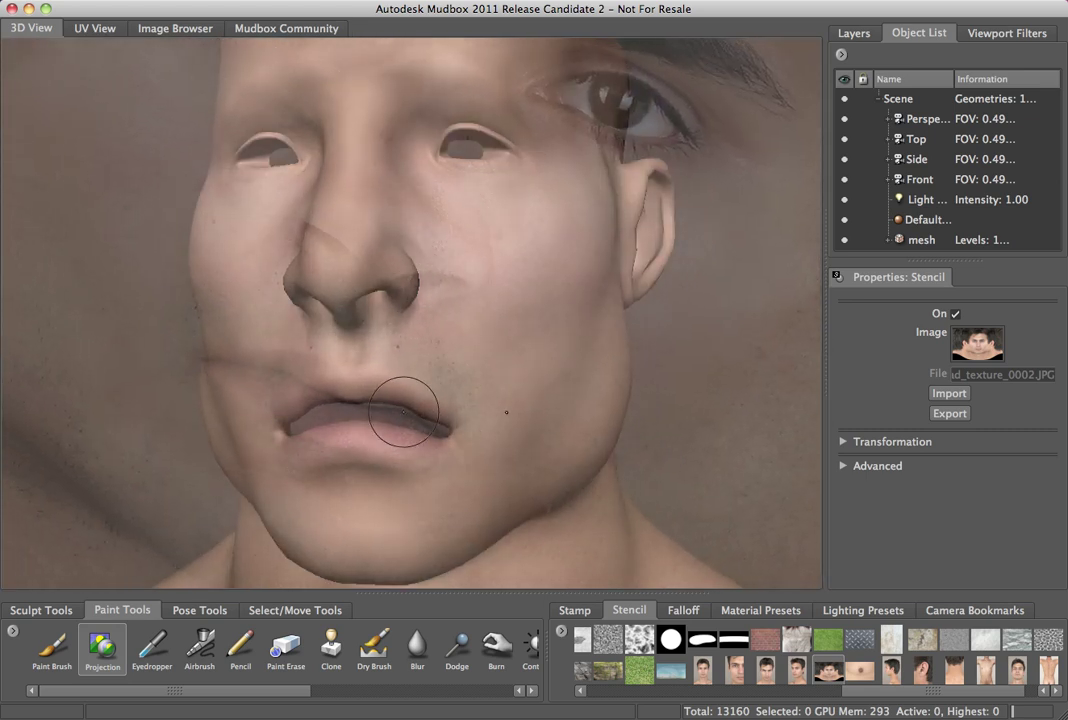
pyautogui.press('q')
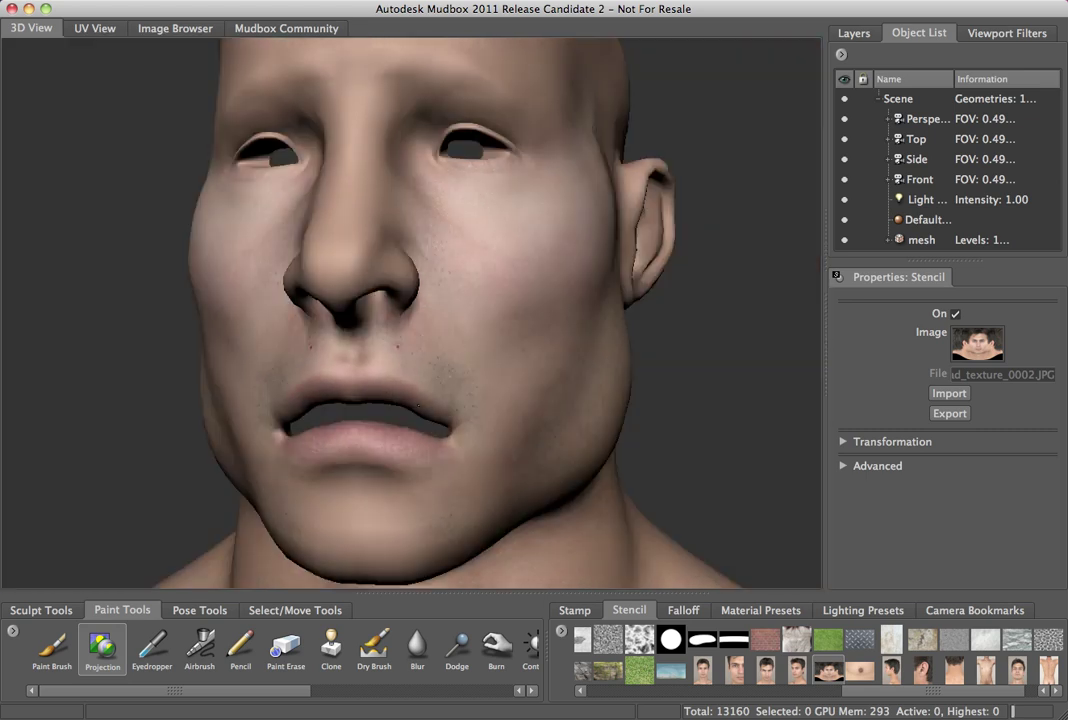
pyautogui.moveTo(440, 414)
pyautogui.mouseDown()
pyautogui.moveTo(445, 425)
pyautogui.moveTo(434, 413)
pyautogui.mouseUp()
pyautogui.moveTo(434, 413)
pyautogui.mouseDown(button='middle')
pyautogui.moveTo(465, 429)
pyautogui.moveTo(465, 420)
pyautogui.moveTo(459, 435)
pyautogui.mouseUp(button='middle')
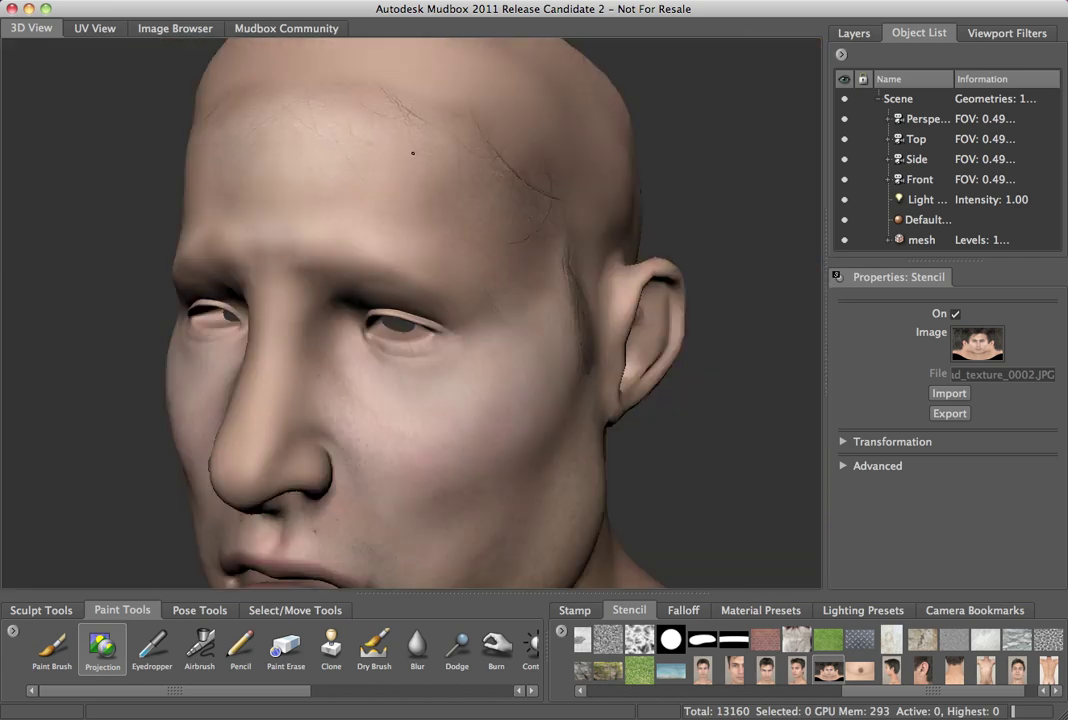
# Step: Project the photo's skin across the forehead, realigning the stencil with the brow as the head tilts forward
pyautogui.moveTo(373, 108); pyautogui.dragTo(395, 126)
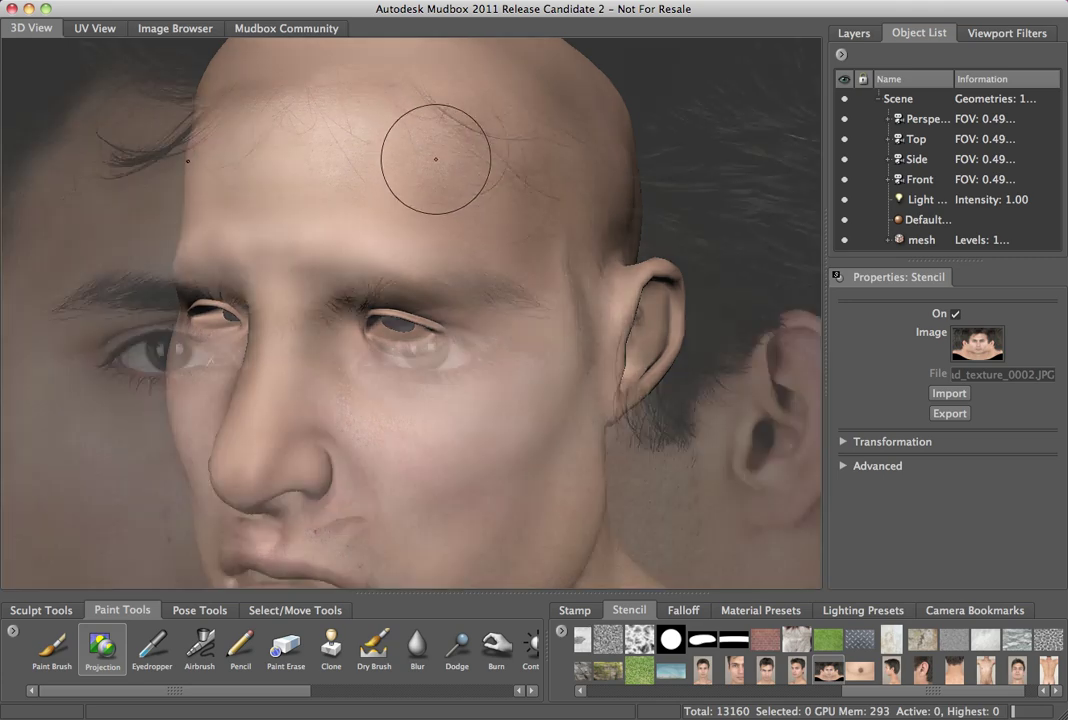
pyautogui.moveTo(429, 236)
pyautogui.keyDown('alt'); pyautogui.mouseDown()
pyautogui.moveTo(480, 262)
pyautogui.moveTo(441, 275)
pyautogui.moveTo(445, 217)
pyautogui.mouseUp(); pyautogui.keyUp('alt')
pyautogui.moveTo(432, 195); pyautogui.dragTo(481, 318, button='middle')
pyautogui.moveTo(481, 318); pyautogui.dragTo(482, 288)
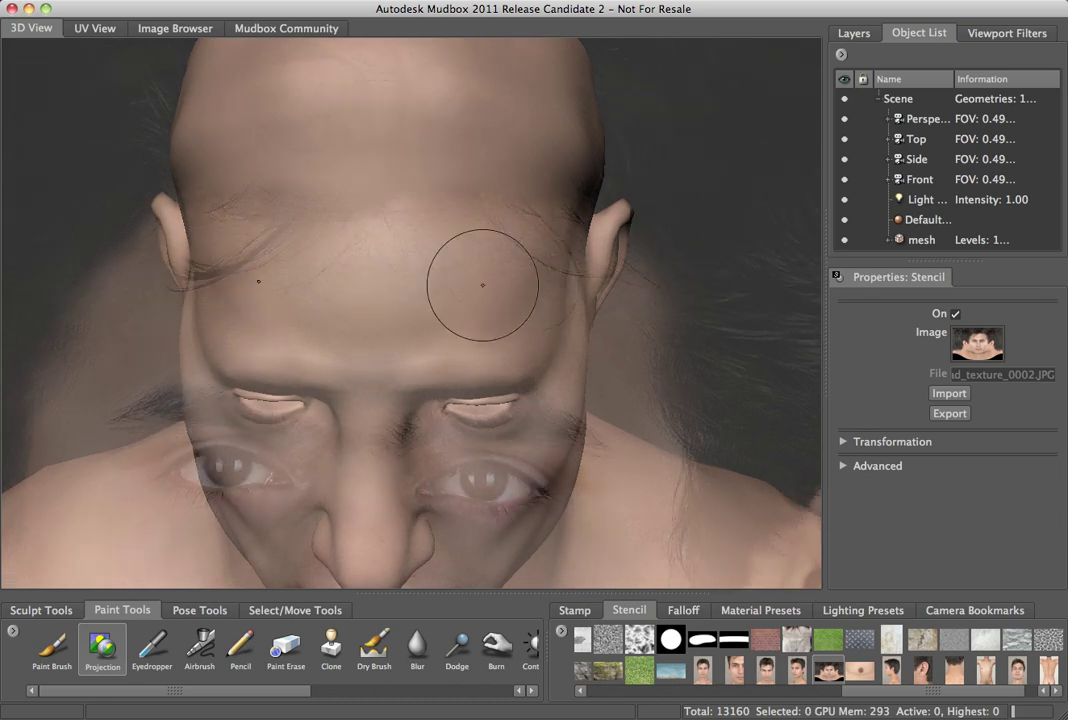
# Step: Shift the stencil to the top of the forehead and project the photo's hair along the front hairline
pyautogui.moveTo(448, 246); pyautogui.dragTo(405, 253, button='middle')
pyautogui.moveTo(474, 150)
pyautogui.mouseDown()
pyautogui.moveTo(384, 180)
pyautogui.moveTo(388, 112)
pyautogui.moveTo(452, 135)
pyautogui.mouseUp()
pyautogui.moveTo(384, 94)
pyautogui.mouseDown()
pyautogui.moveTo(395, 45)
pyautogui.moveTo(450, 170)
pyautogui.moveTo(440, 190)
pyautogui.moveTo(400, 60)
pyautogui.mouseUp()
# Step: Turn the head to profile, align the stencil's temple with the model and project the photo's hair onto the temple
pyautogui.moveTo(600, 170)
pyautogui.keyDown('alt'); pyautogui.mouseDown()
pyautogui.moveTo(500, 215)
pyautogui.moveTo(460, 191)
pyautogui.moveTo(440, 195)
pyautogui.mouseUp(); pyautogui.keyUp('alt')
pyautogui.moveTo(551, 236); pyautogui.dragTo(456, 155, button='middle')
pyautogui.moveTo(456, 155); pyautogui.dragTo(496, 301)
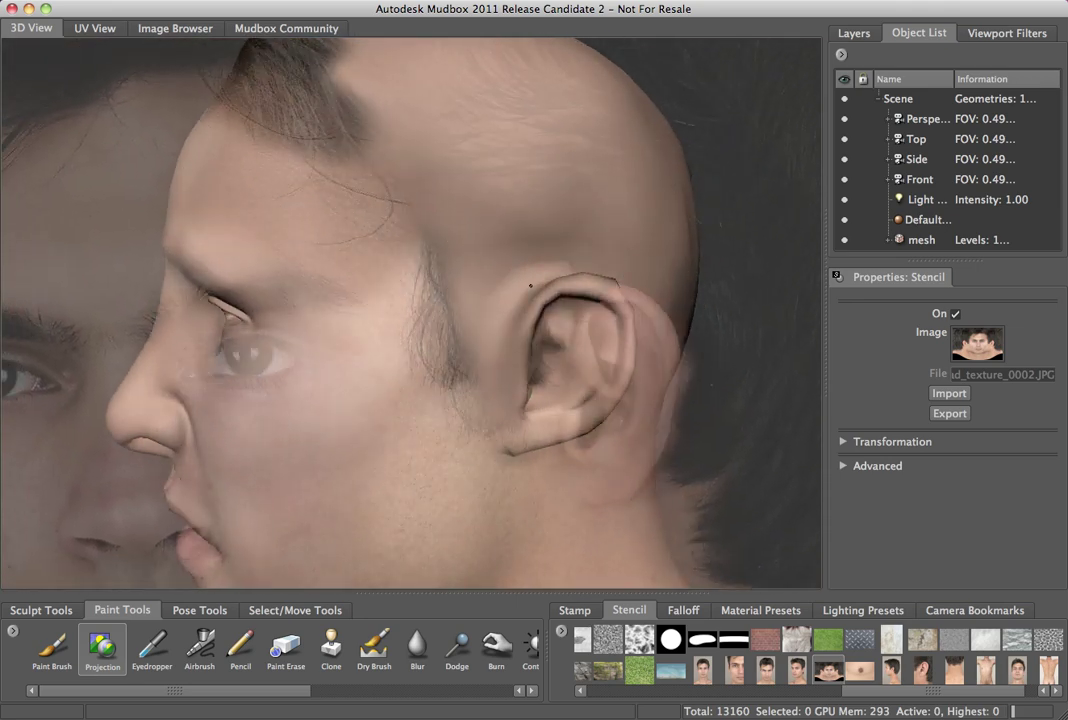
pyautogui.moveTo(441, 148)
pyautogui.mouseDown()
pyautogui.moveTo(340, 110)
pyautogui.moveTo(357, 137)
pyautogui.mouseUp()
pyautogui.moveTo(357, 138); pyautogui.dragTo(335, 185, button='middle')
pyautogui.moveTo(400, 130)
pyautogui.mouseDown()
pyautogui.moveTo(365, 130)
pyautogui.moveTo(272, 95)
pyautogui.moveTo(448, 240)
pyautogui.moveTo(330, 250)
pyautogui.moveTo(290, 190)
pyautogui.moveTo(398, 244)
pyautogui.mouseUp()
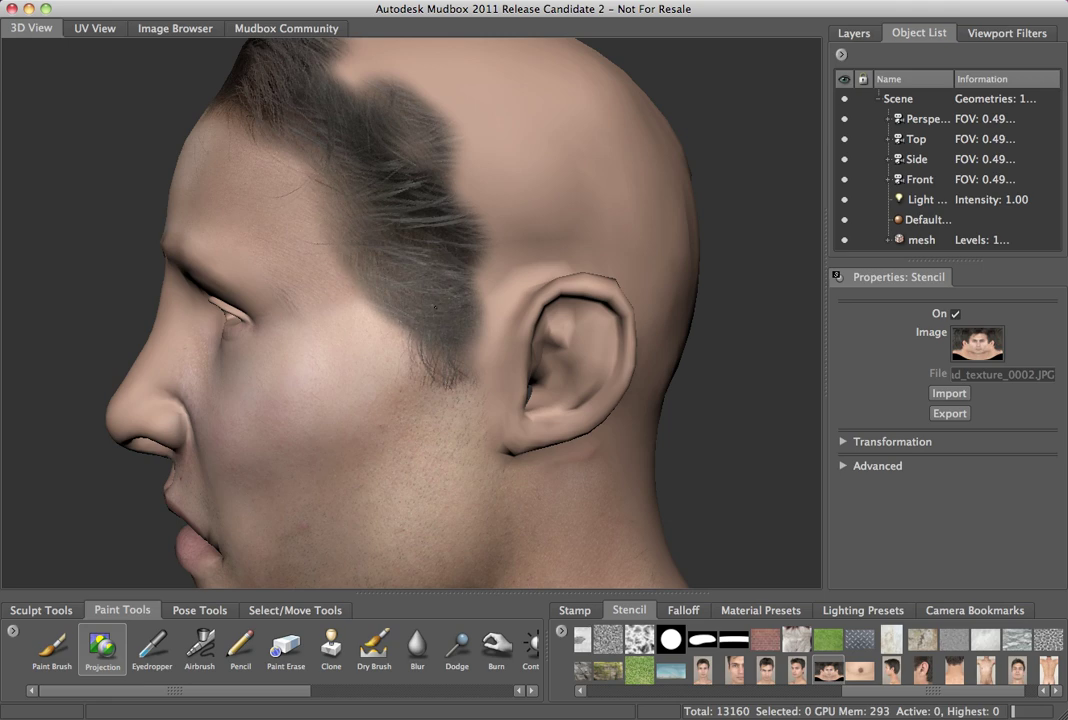
# Step: Project the photo's hair down the sideburn and around the ear, shifting the stencil to cover more of the scalp
pyautogui.moveTo(446, 321)
pyautogui.mouseDown()
pyautogui.moveTo(440, 335)
pyautogui.moveTo(464, 337)
pyautogui.mouseUp()
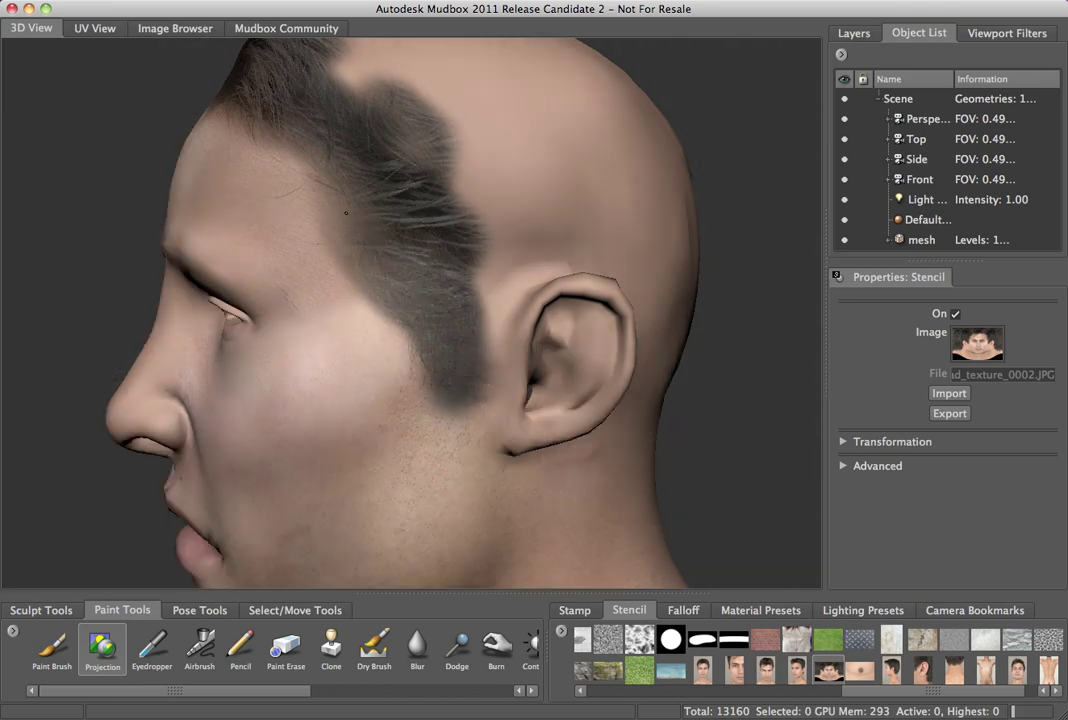
pyautogui.moveTo(317, 241)
pyautogui.mouseDown()
pyautogui.moveTo(350, 305)
pyautogui.moveTo(460, 381)
pyautogui.mouseUp()
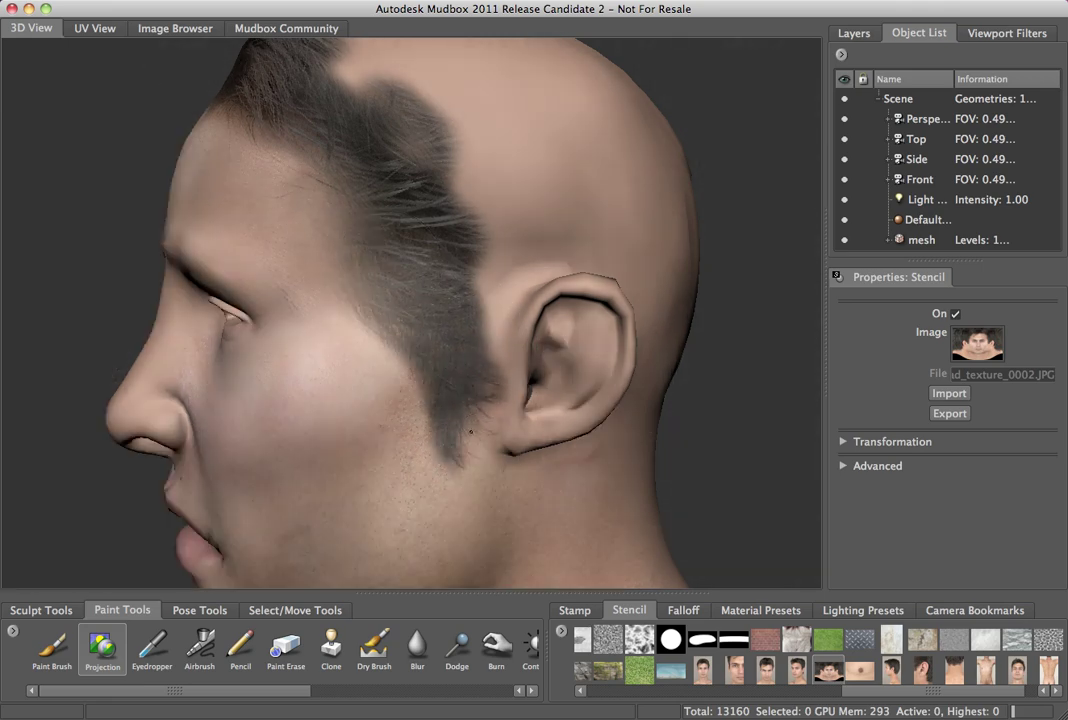
pyautogui.moveTo(470, 433)
pyautogui.mouseDown()
pyautogui.moveTo(420, 236)
pyautogui.moveTo(452, 235)
pyautogui.moveTo(476, 198)
pyautogui.moveTo(439, 118)
pyautogui.moveTo(320, 55)
pyautogui.moveTo(440, 100)
pyautogui.moveTo(510, 170)
pyautogui.moveTo(499, 107)
pyautogui.moveTo(522, 86)
pyautogui.moveTo(575, 117)
pyautogui.moveTo(648, 231)
pyautogui.moveTo(600, 268)
pyautogui.moveTo(554, 336)
pyautogui.mouseUp()
pyautogui.moveTo(568, 331)
pyautogui.mouseDown(button='middle')
pyautogui.moveTo(494, 322)
pyautogui.moveTo(494, 360)
pyautogui.moveTo(408, 318)
pyautogui.moveTo(408, 300)
pyautogui.moveTo(422, 304)
pyautogui.mouseUp(button='middle')
pyautogui.moveTo(436, 308)
pyautogui.mouseDown()
pyautogui.moveTo(476, 358)
pyautogui.moveTo(521, 486)
pyautogui.moveTo(460, 150)
pyautogui.moveTo(380, 80)
pyautogui.moveTo(606, 147)
pyautogui.moveTo(540, 185)
pyautogui.moveTo(530, 330)
pyautogui.moveTo(480, 440)
pyautogui.mouseUp()
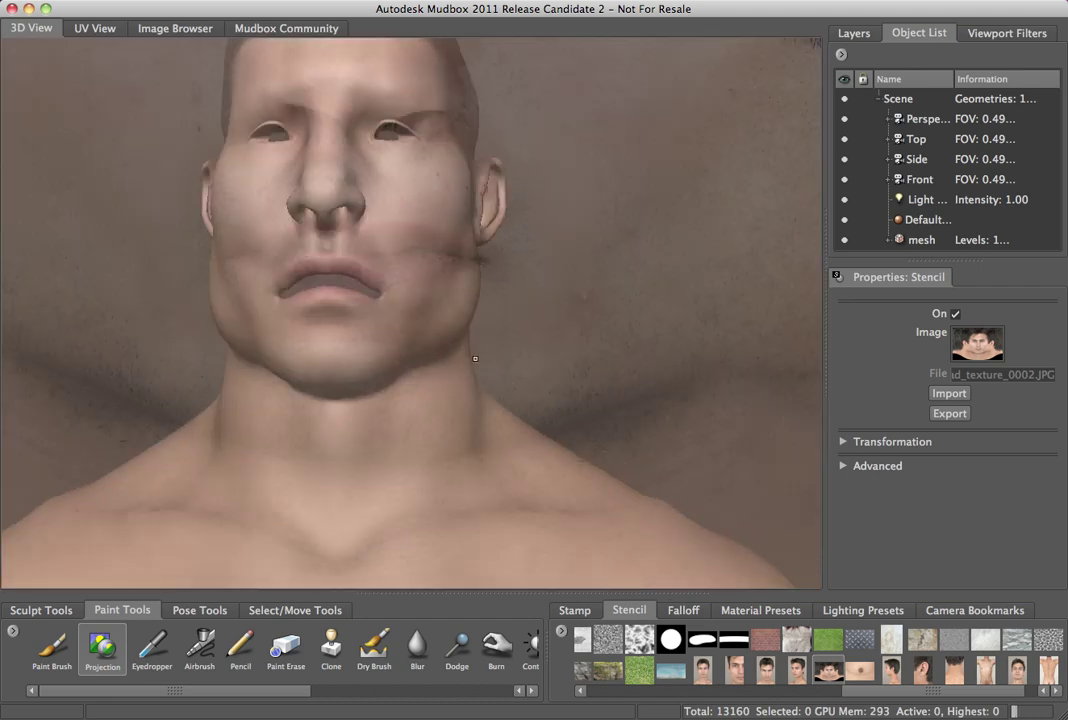
# Step: Align the stencil's neck with the model from a low front view and project the photo's skin onto the throat
pyautogui.keyDown('alt'); pyautogui.moveTo(475, 358); pyautogui.dragTo(475, 270, button='middle'); pyautogui.keyUp('alt')
pyautogui.moveTo(424, 429); pyautogui.dragTo(416, 266, button='middle')
pyautogui.keyDown('alt'); pyautogui.moveTo(411, 280); pyautogui.dragTo(399, 262); pyautogui.keyUp('alt')
pyautogui.moveTo(392, 354); pyautogui.dragTo(433, 323)
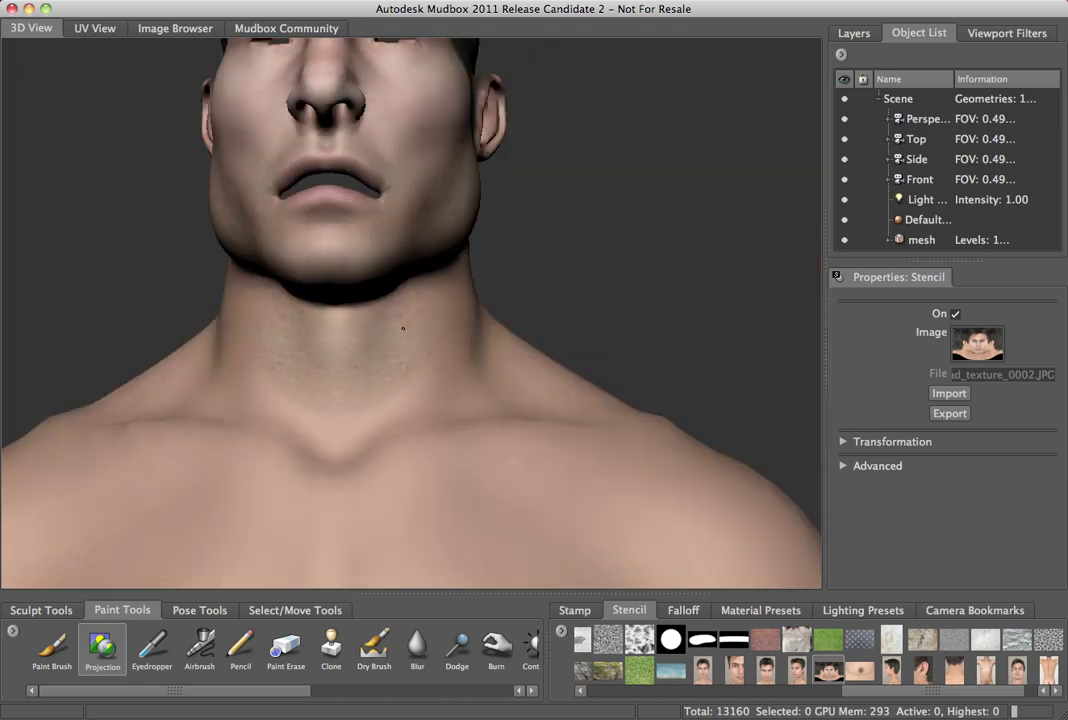
pyautogui.press('q')
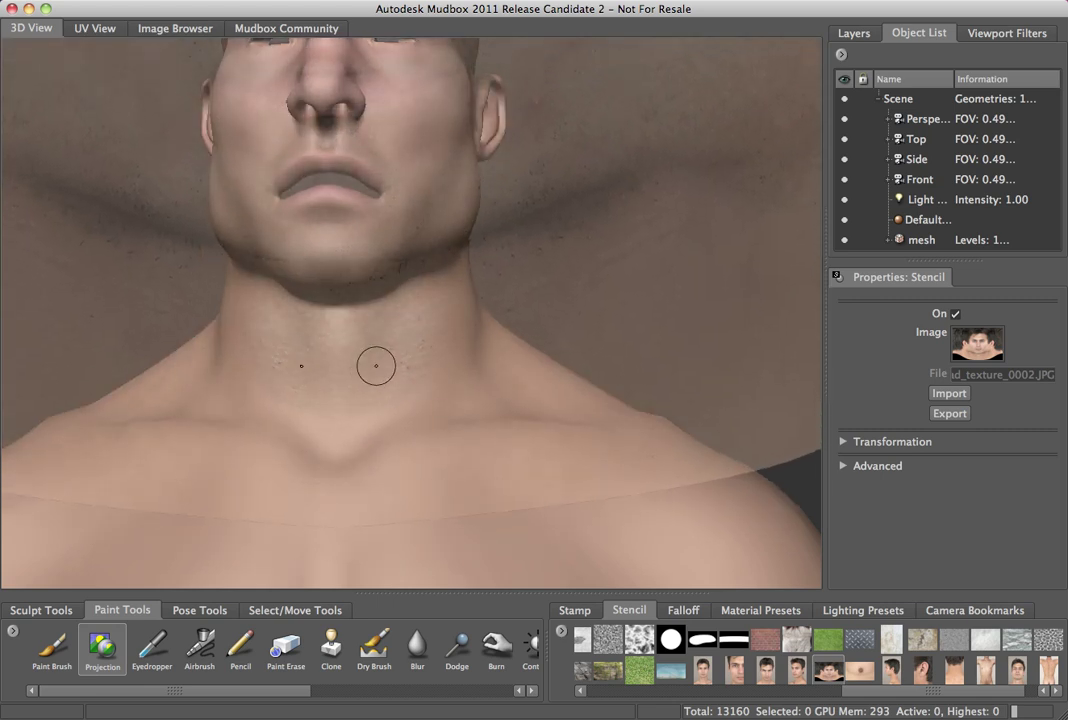
pyautogui.press('q')
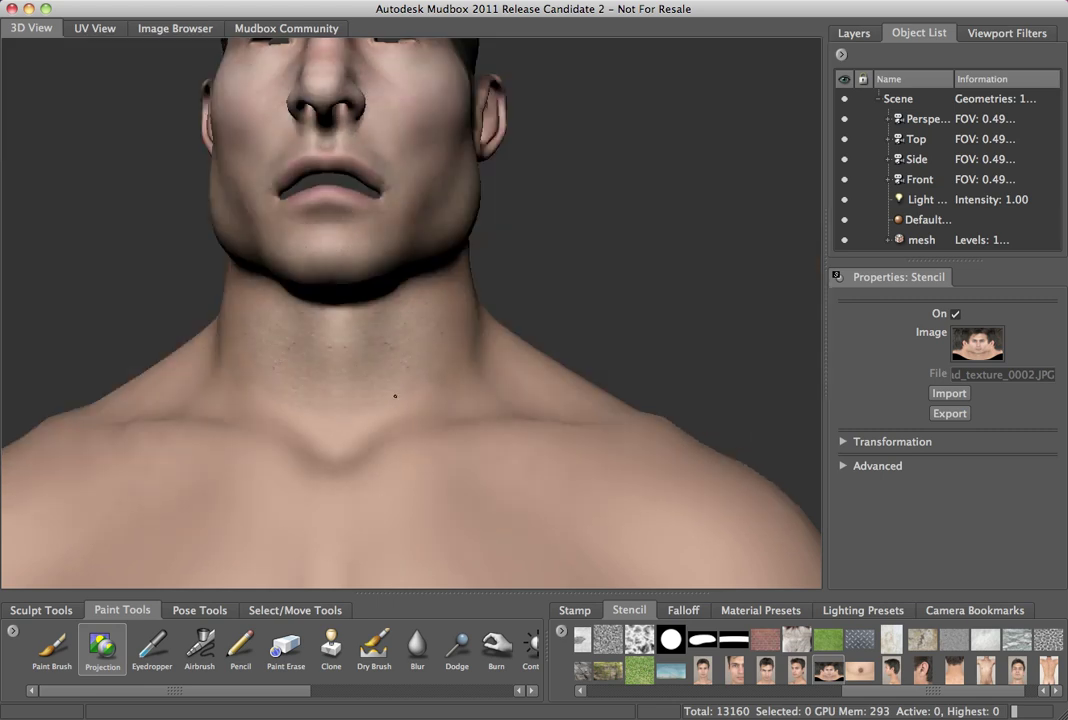
pyautogui.press('q')
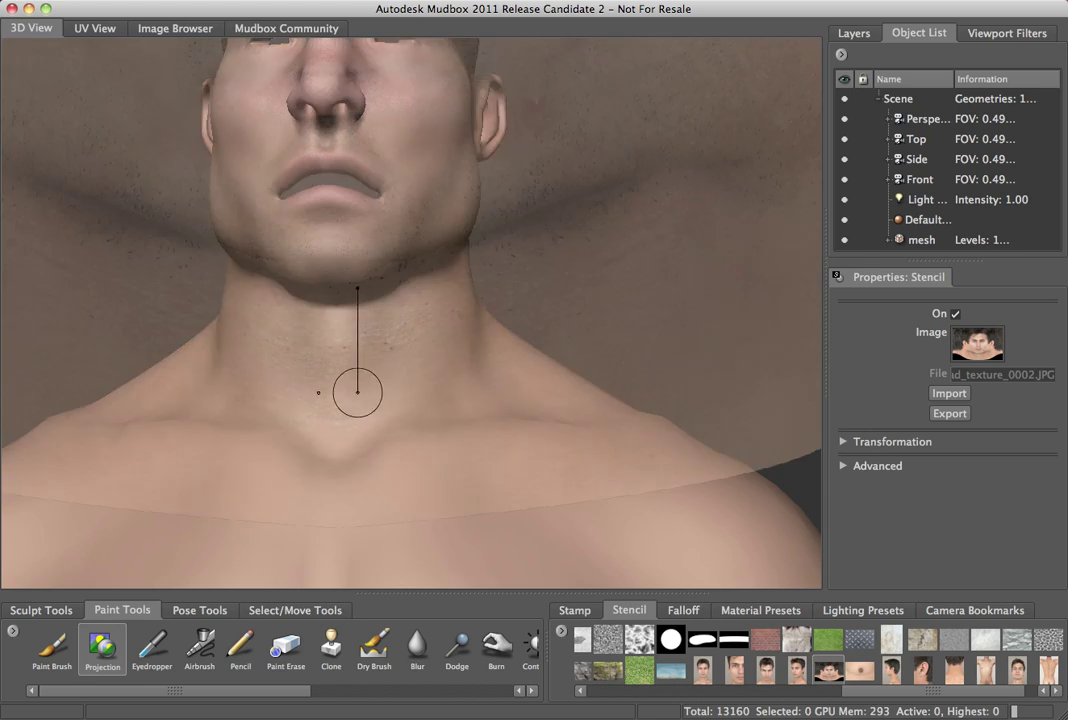
pyautogui.press('q')
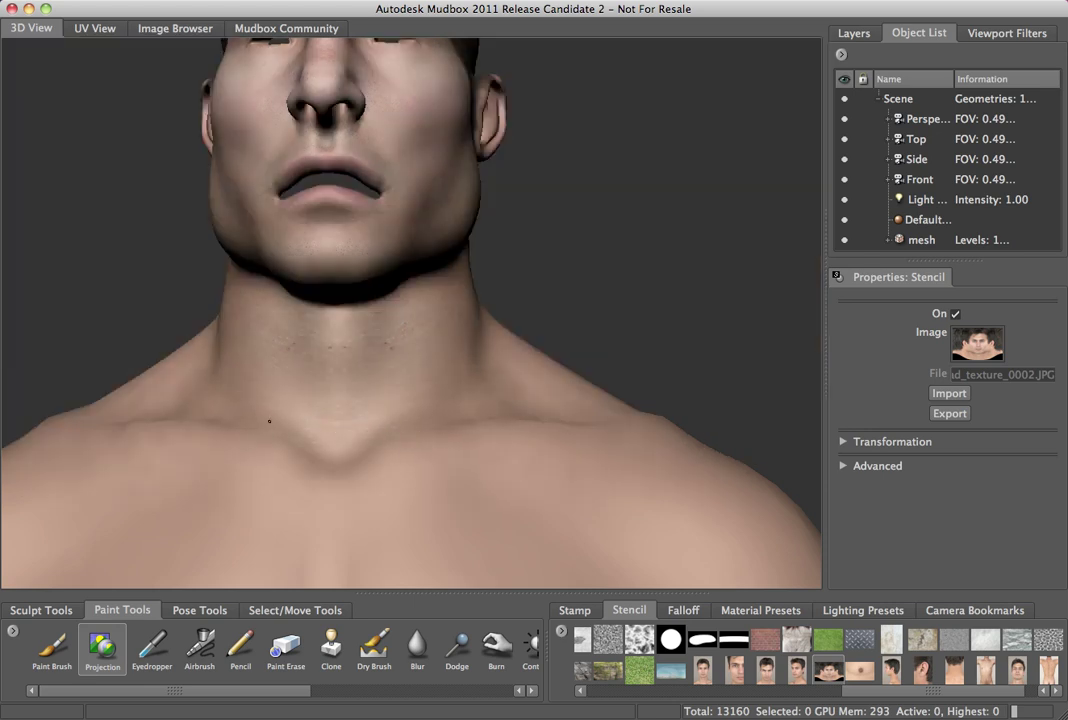
# Step: Extend the projected skin over the base of the neck and around its side toward the shoulder
pyautogui.press('q')
pyautogui.press('q')
pyautogui.press('q')
pyautogui.keyDown('alt'); pyautogui.moveTo(453, 453); pyautogui.dragTo(312, 431); pyautogui.keyUp('alt')
pyautogui.press('q')
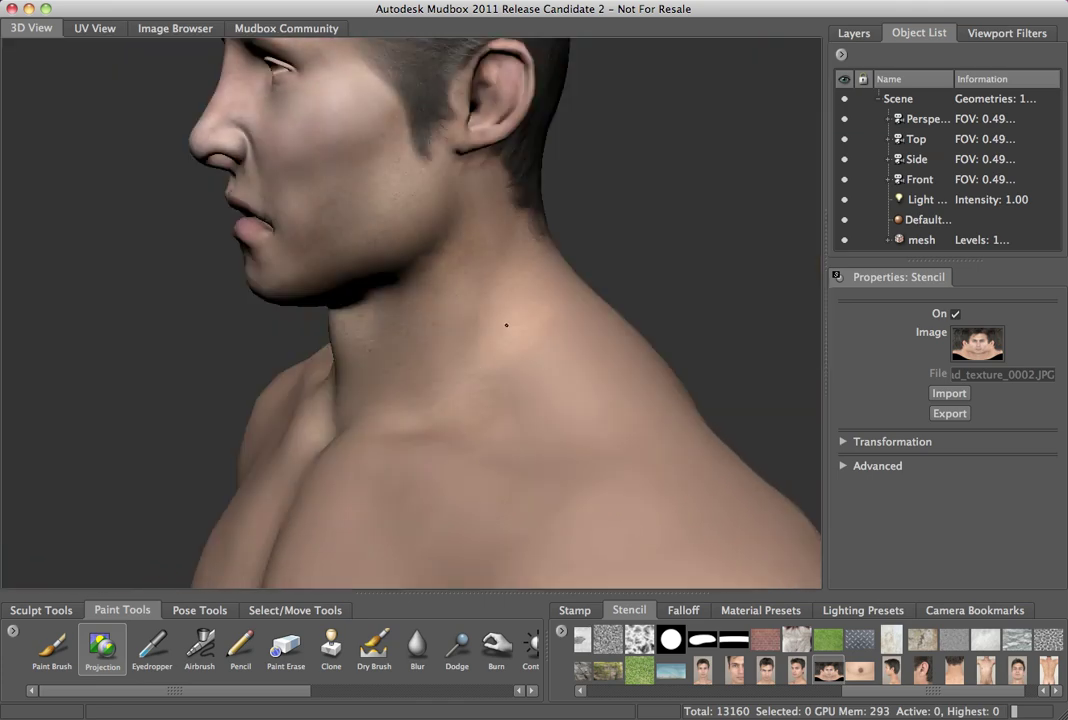
# Step: Inspect the painted head and neck from several sides with Flat Lighting, and restore normal shading
pyautogui.rightClick(556, 264)
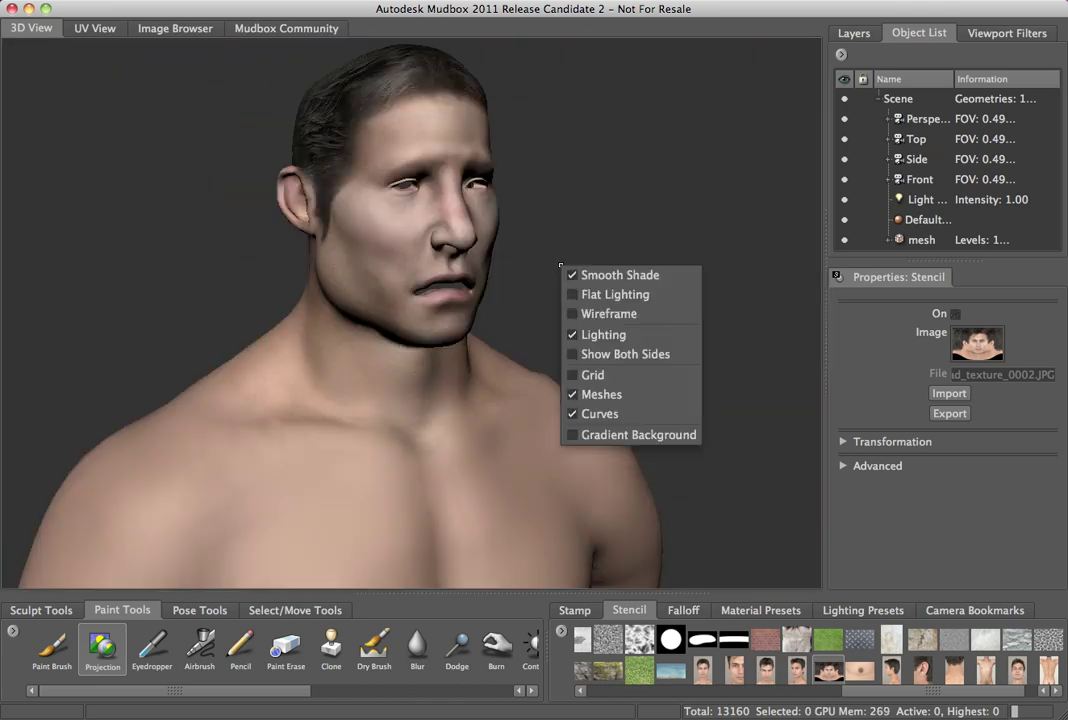
pyautogui.click(573, 295)
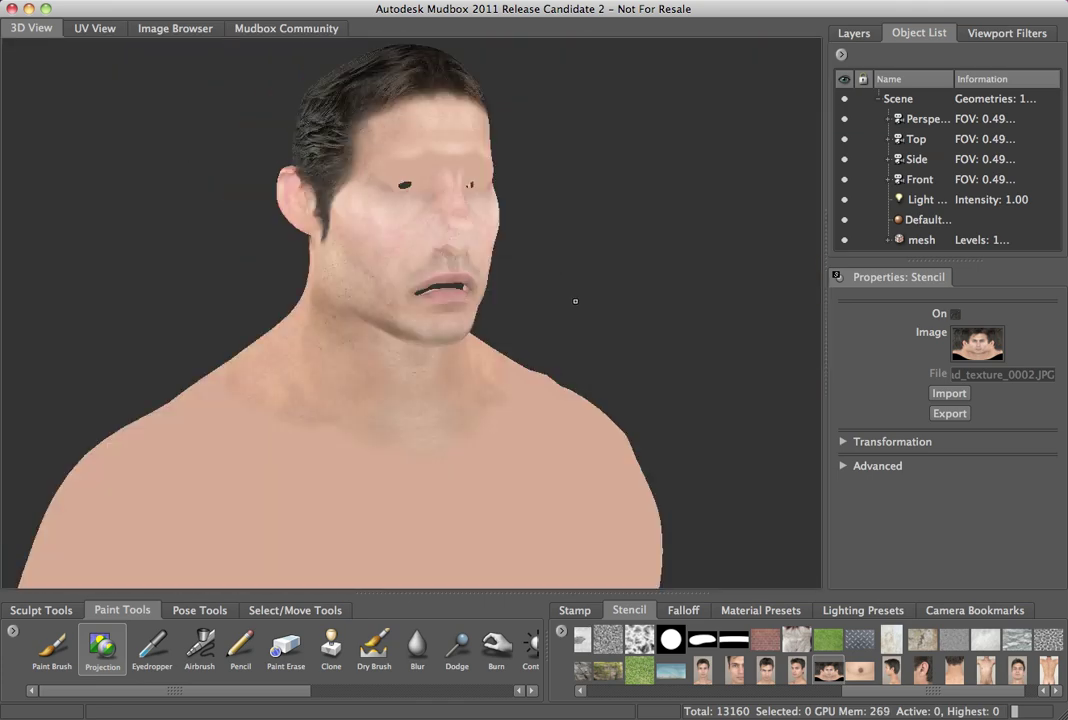
pyautogui.keyDown('alt'); pyautogui.moveTo(577, 301); pyautogui.dragTo(327, 301); pyautogui.keyUp('alt')
pyautogui.keyDown('alt'); pyautogui.moveTo(327, 301); pyautogui.dragTo(470, 348, button='right'); pyautogui.keyUp('alt')
pyautogui.keyDown('alt'); pyautogui.moveTo(470, 348); pyautogui.dragTo(675, 305); pyautogui.keyUp('alt')
pyautogui.rightClick(600, 306)
pyautogui.click(606, 330)
# Step: Frame the eyes and nose in a close three-quarter view and project the photo's skin and eyebrow hair onto the nose and brows
pyautogui.moveTo(675, 305)
pyautogui.keyDown('alt'); pyautogui.mouseDown(button='right')
pyautogui.moveTo(705, 320)
pyautogui.moveTo(562, 290)
pyautogui.moveTo(596, 350)
pyautogui.mouseUp(button='right'); pyautogui.keyUp('alt')
pyautogui.keyDown('alt'); pyautogui.moveTo(596, 350); pyautogui.dragTo(556, 284, button='middle'); pyautogui.keyUp('alt')
pyautogui.keyDown('alt'); pyautogui.moveTo(556, 284); pyautogui.dragTo(511, 298); pyautogui.keyUp('alt')
pyautogui.keyDown('alt'); pyautogui.moveTo(511, 298); pyautogui.dragTo(529, 341, button='right'); pyautogui.keyUp('alt')
pyautogui.keyDown('alt'); pyautogui.moveTo(529, 341); pyautogui.dragTo(528, 325); pyautogui.keyUp('alt')
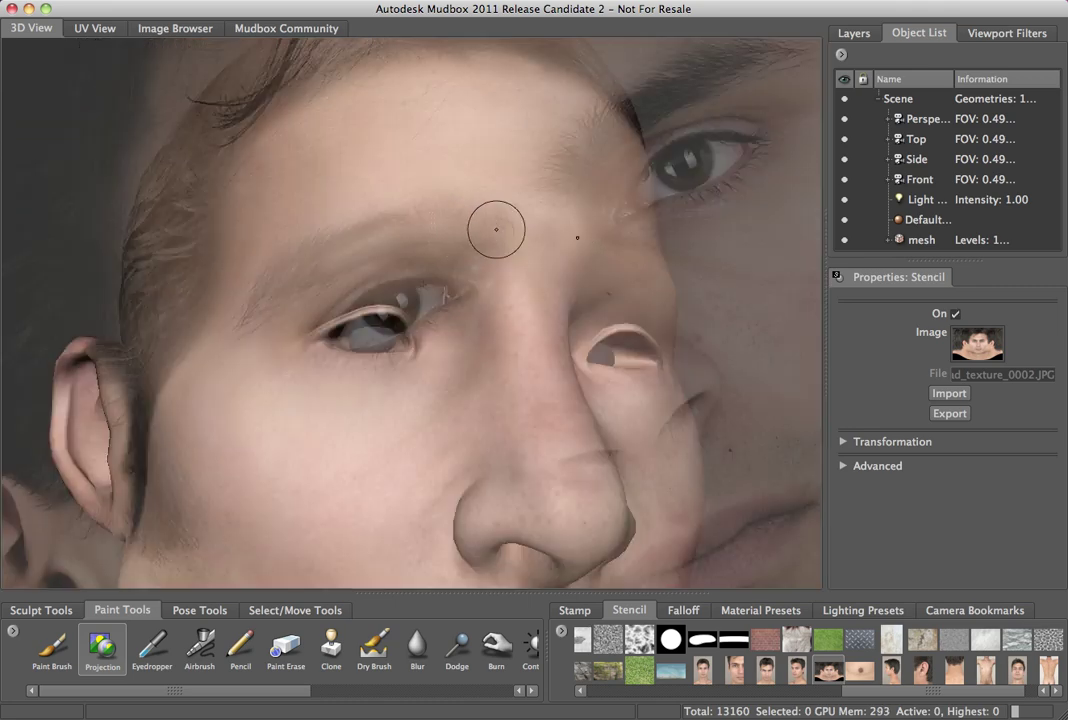
pyautogui.moveTo(496, 229)
pyautogui.mouseDown()
pyautogui.moveTo(430, 223)
pyautogui.moveTo(360, 245)
pyautogui.moveTo(372, 226)
pyautogui.moveTo(280, 290)
pyautogui.moveTo(294, 289)
pyautogui.mouseUp()
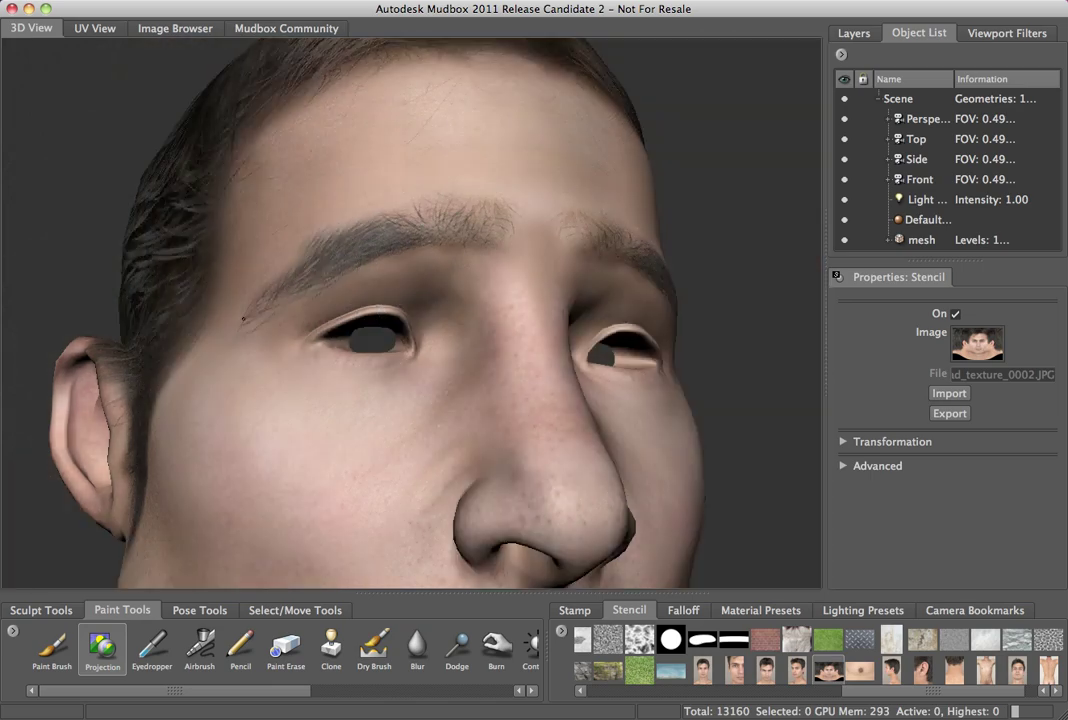
pyautogui.moveTo(340, 236)
pyautogui.mouseDown()
pyautogui.moveTo(379, 208)
pyautogui.moveTo(384, 220)
pyautogui.moveTo(468, 209)
pyautogui.moveTo(502, 223)
pyautogui.mouseUp()
pyautogui.moveTo(499, 234); pyautogui.dragTo(495, 250)
# Step: Frame the whole torso from the front and load the front-torso photo as the stencil
pyautogui.press('q')
pyautogui.moveTo(402, 272)
pyautogui.keyDown('alt'); pyautogui.mouseDown()
pyautogui.moveTo(375, 290)
pyautogui.moveTo(270, 255)
pyautogui.mouseUp(); pyautogui.keyUp('alt')
pyautogui.keyDown('alt'); pyautogui.moveTo(420, 300); pyautogui.dragTo(350, 320, button='right'); pyautogui.keyUp('alt')
pyautogui.moveTo(400, 290)
pyautogui.keyDown('alt'); pyautogui.mouseDown()
pyautogui.moveTo(393, 310)
pyautogui.moveTo(332, 316)
pyautogui.moveTo(477, 326)
pyautogui.moveTo(610, 318)
pyautogui.mouseUp(); pyautogui.keyUp('alt')
pyautogui.keyDown('alt'); pyautogui.moveTo(610, 318); pyautogui.dragTo(477, 410, button='right'); pyautogui.keyUp('alt')
pyautogui.keyDown('alt'); pyautogui.moveTo(477, 410); pyautogui.dragTo(477, 208, button='middle'); pyautogui.keyUp('alt')
pyautogui.keyDown('alt'); pyautogui.moveTo(477, 207); pyautogui.dragTo(477, 314); pyautogui.keyUp('alt')
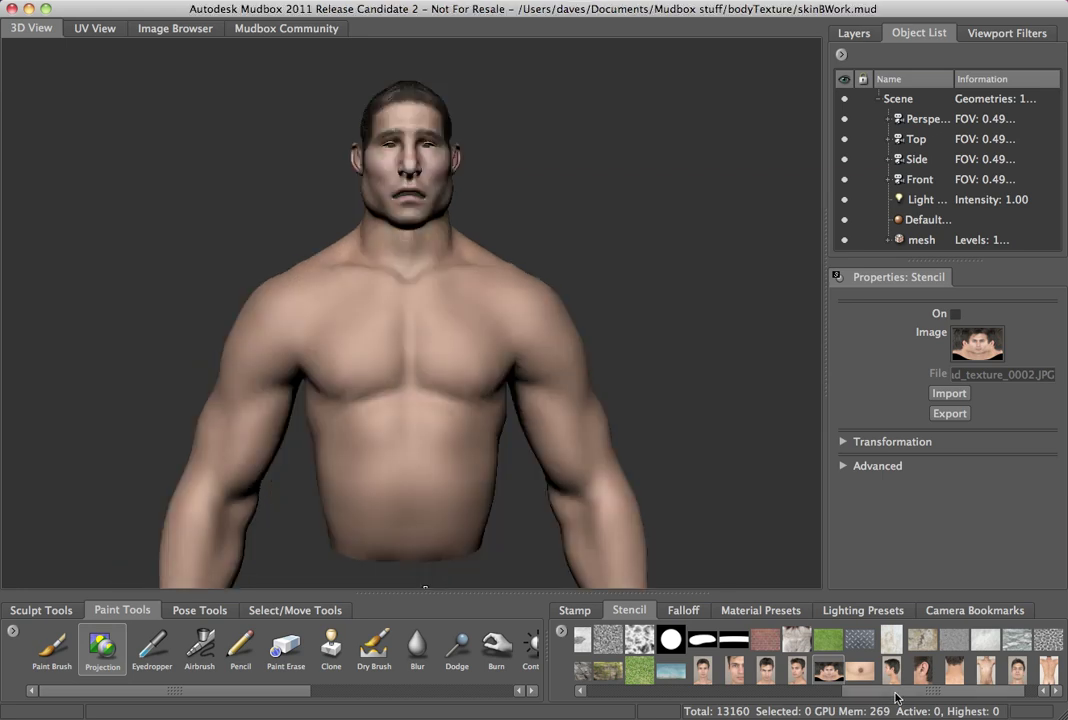
pyautogui.moveTo(928, 692); pyautogui.dragTo(938, 692)
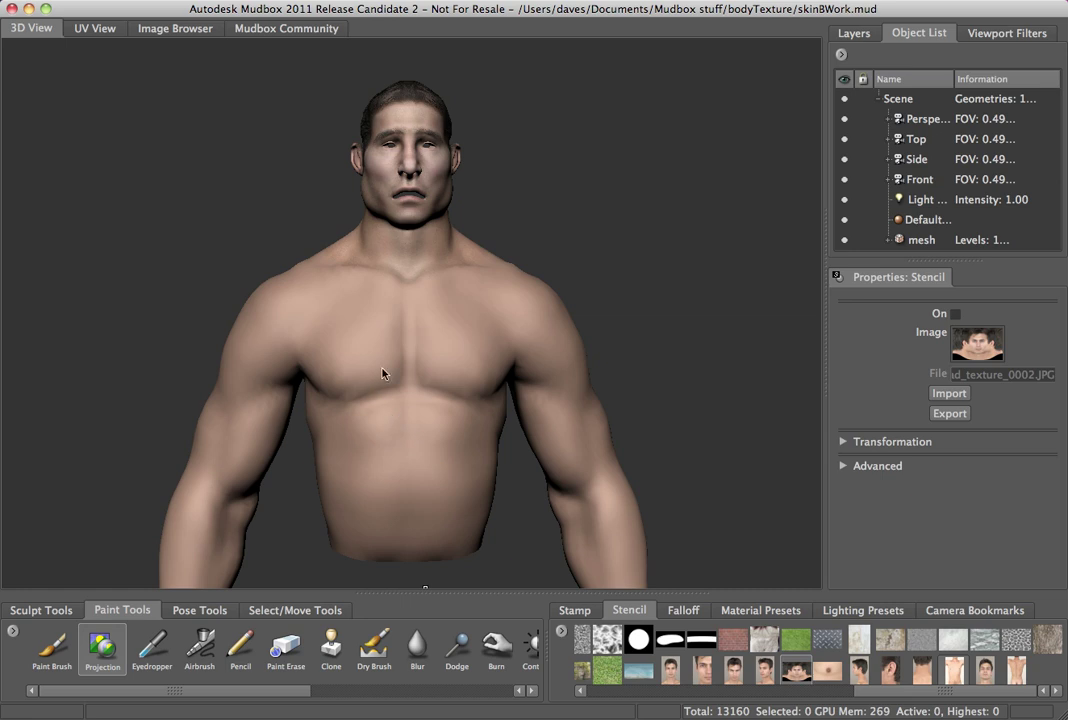
pyautogui.press('q')
pyautogui.moveTo(424, 372); pyautogui.dragTo(465, 417)
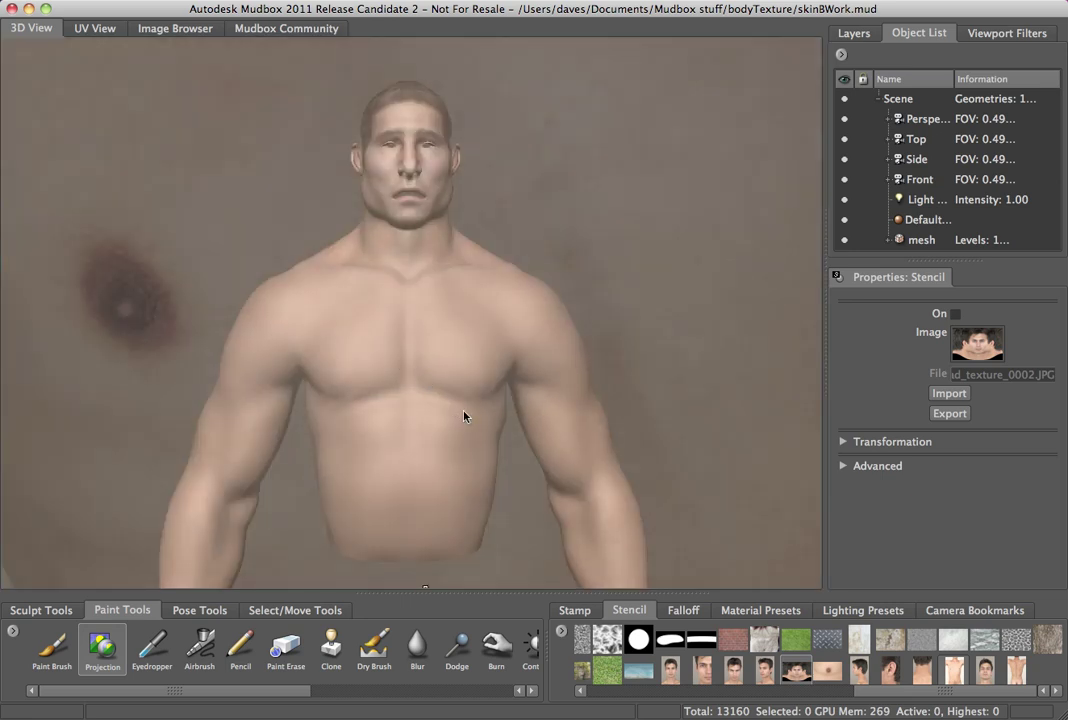
# Step: Scale, rotate and move the torso stencil until the photographed body lines up with the model's chest and shoulders
pyautogui.moveTo(437, 364); pyautogui.dragTo(555, 300, button='right')
pyautogui.moveTo(555, 300); pyautogui.dragTo(520, 262, button='middle')
pyautogui.moveTo(520, 262); pyautogui.dragTo(574, 317)
pyautogui.moveTo(574, 317); pyautogui.dragTo(443, 231, button='right')
pyautogui.moveTo(443, 231); pyautogui.dragTo(445, 215, button='middle')
pyautogui.moveTo(445, 215); pyautogui.dragTo(477, 272)
pyautogui.moveTo(477, 272); pyautogui.dragTo(486, 284, button='middle')
pyautogui.moveTo(486, 284); pyautogui.dragTo(484, 279, button='right')
pyautogui.moveTo(484, 279); pyautogui.dragTo(472, 266)
pyautogui.moveTo(472, 266); pyautogui.dragTo(516, 320, button='right')
pyautogui.keyDown('alt'); pyautogui.moveTo(493, 229); pyautogui.dragTo(502, 226); pyautogui.keyUp('alt')
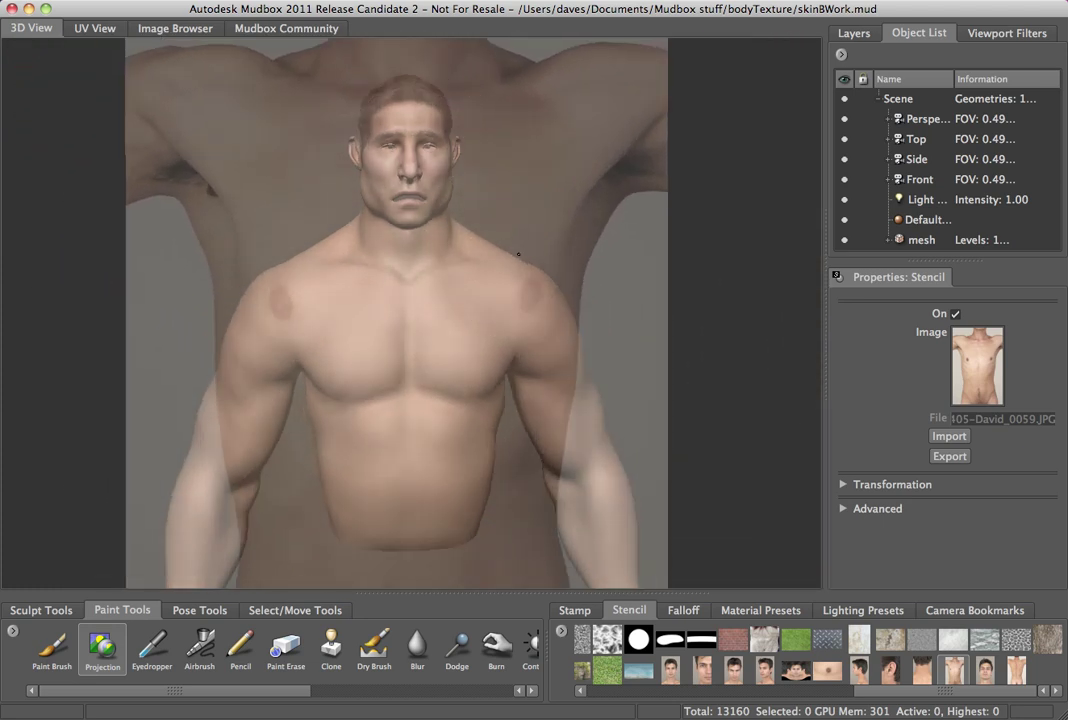
# Step: Frame the chest closer and project the torso photo's skin onto the upper chest and pectorals
pyautogui.keyDown('alt'); pyautogui.moveTo(502, 226); pyautogui.dragTo(505, 217, button='middle'); pyautogui.keyUp('alt')
pyautogui.moveTo(505, 217)
pyautogui.keyDown('alt'); pyautogui.mouseDown(button='right')
pyautogui.moveTo(543, 274)
pyautogui.moveTo(527, 229)
pyautogui.moveTo(493, 269)
pyautogui.moveTo(496, 312)
pyautogui.moveTo(486, 296)
pyautogui.mouseUp(button='right'); pyautogui.keyUp('alt')
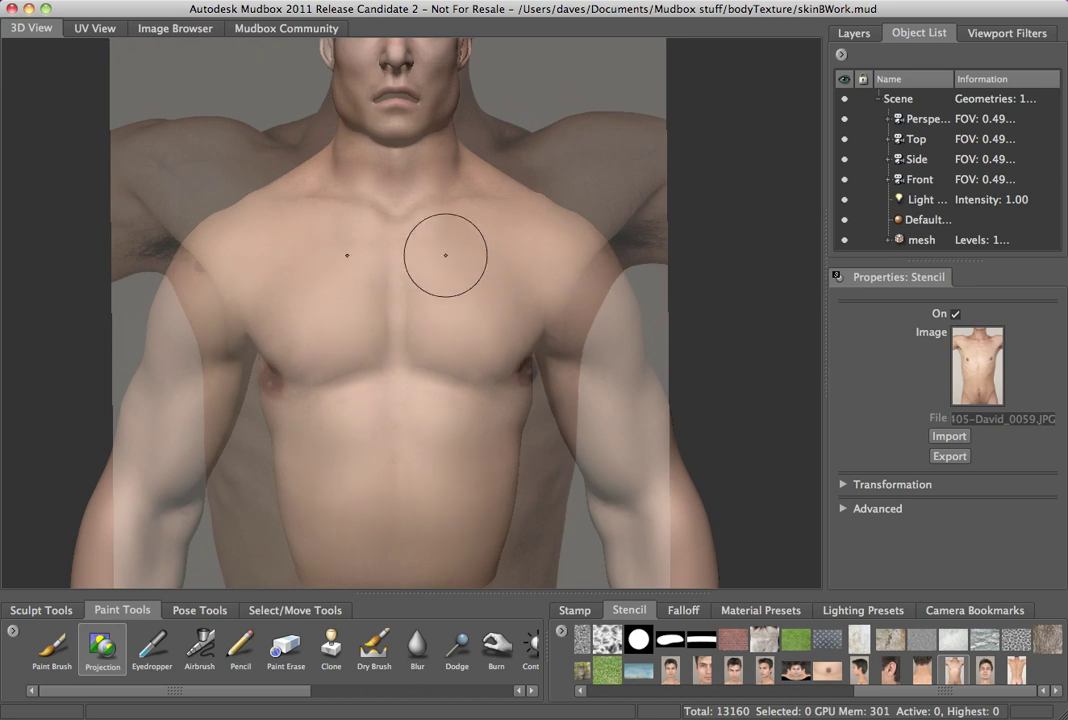
pyautogui.press('q')
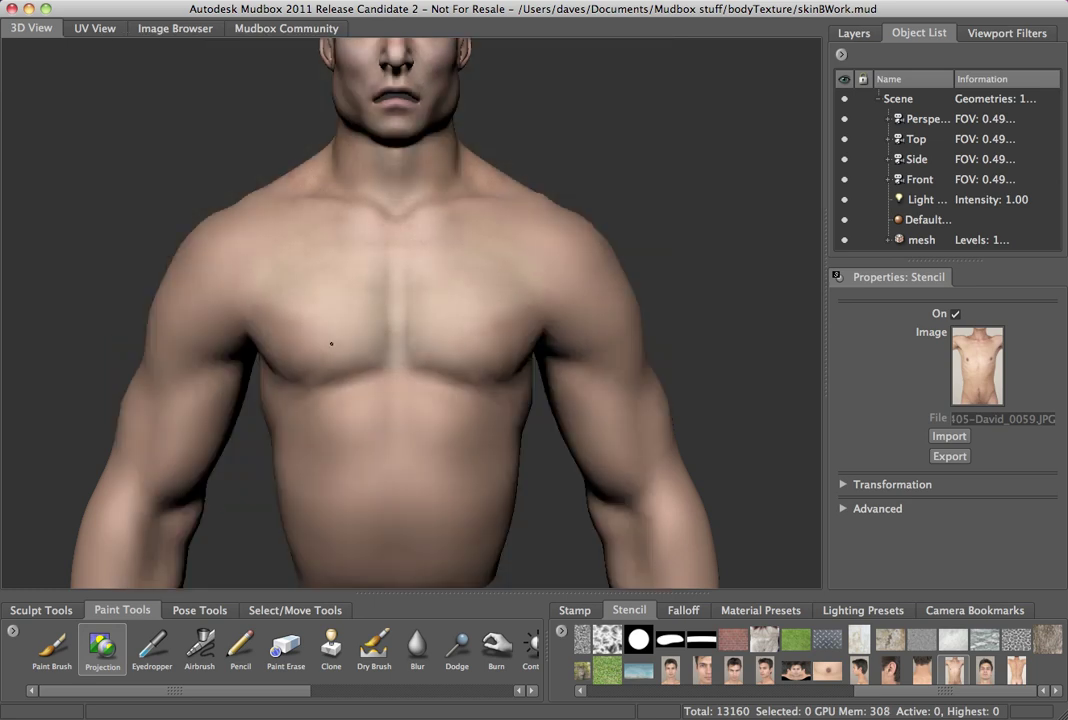
pyautogui.moveTo(316, 352); pyautogui.dragTo(308, 310)
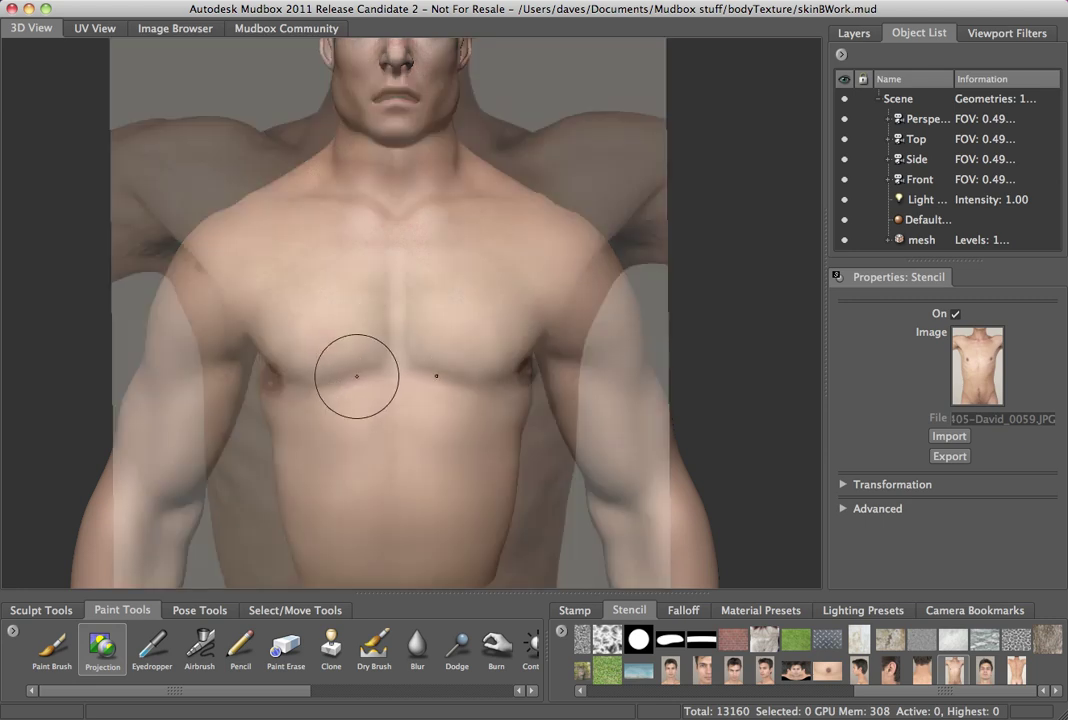
# Step: Adjust the torso stencil's size and position and project the photo's nipples onto the pectorals
pyautogui.moveTo(371, 361); pyautogui.dragTo(376, 357, button='middle')
pyautogui.moveTo(376, 357); pyautogui.dragTo(360, 338, button='right')
pyautogui.moveTo(360, 326); pyautogui.dragTo(363, 261, button='middle')
pyautogui.press('q')
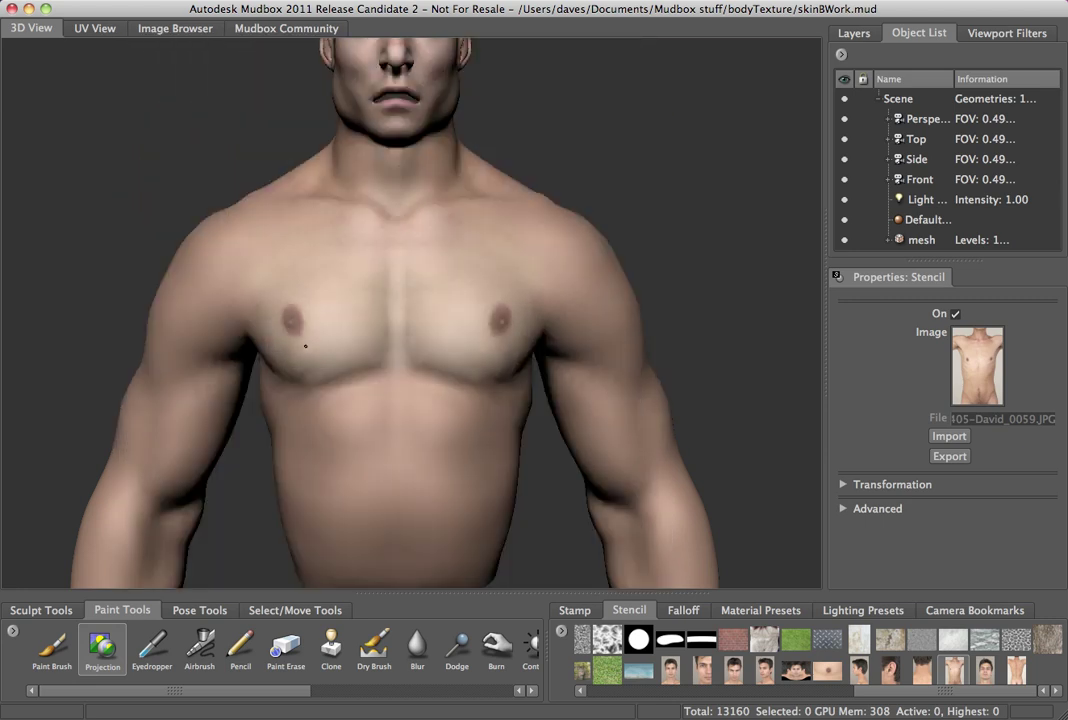
# Step: Shift the stencil and cover the nipples with plain skin from the photo, extending the projection onto the upper abdomen
pyautogui.moveTo(306, 346); pyautogui.dragTo(316, 336)
pyautogui.moveTo(325, 327); pyautogui.dragTo(308, 372, button='middle')
pyautogui.moveTo(315, 319); pyautogui.dragTo(287, 312)
pyautogui.press('q')
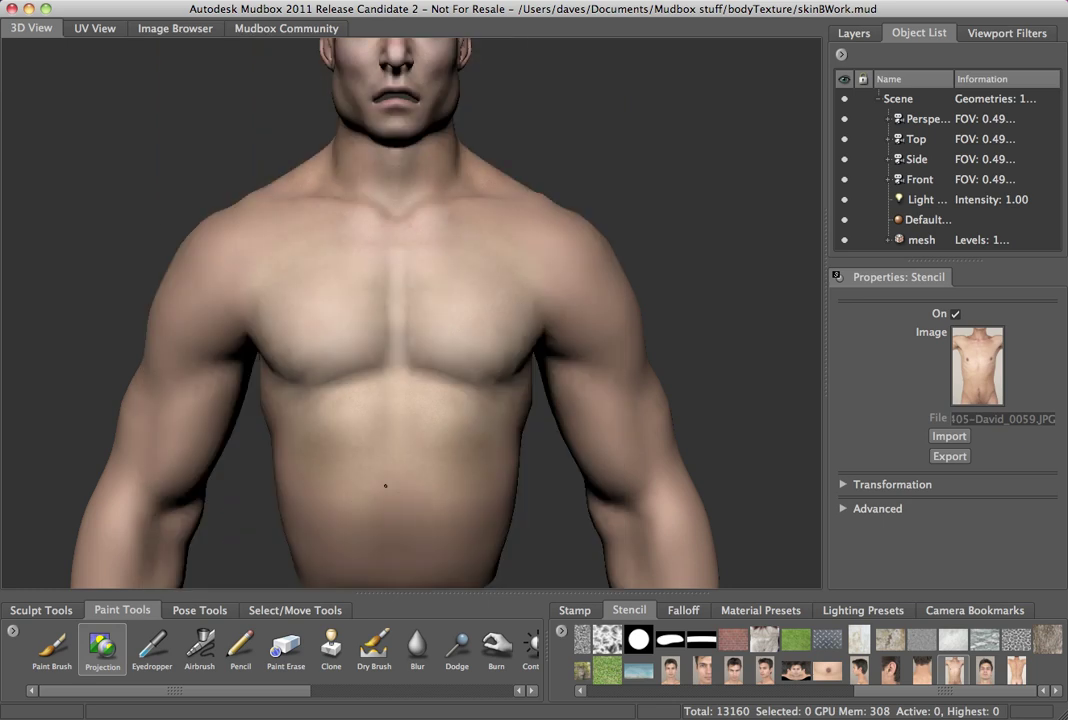
# Step: Align the stencil's belly with the model and project the photo's skin and navel onto the lower abdomen
pyautogui.press('q')
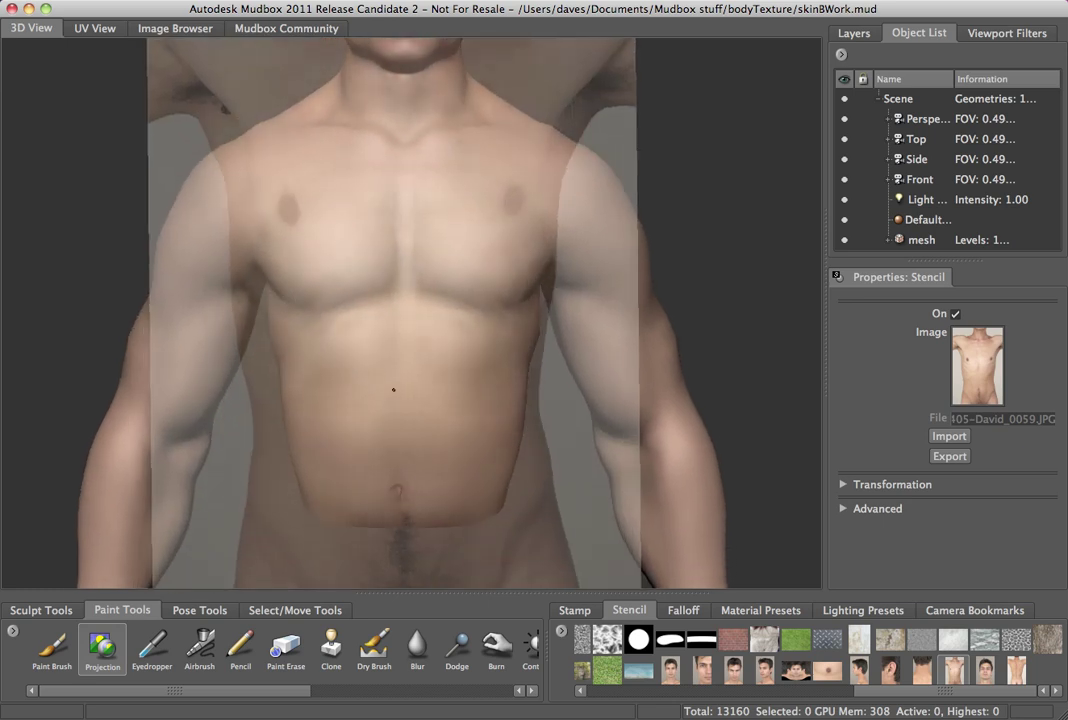
pyautogui.moveTo(409, 401); pyautogui.dragTo(402, 423)
pyautogui.moveTo(410, 423); pyautogui.dragTo(411, 408, button='middle')
pyautogui.moveTo(411, 408); pyautogui.dragTo(394, 412)
pyautogui.moveTo(417, 412)
pyautogui.mouseDown(button='middle')
pyautogui.moveTo(431, 426)
pyautogui.moveTo(429, 417)
pyautogui.mouseUp(button='middle')
pyautogui.moveTo(404, 467); pyautogui.dragTo(406, 461)
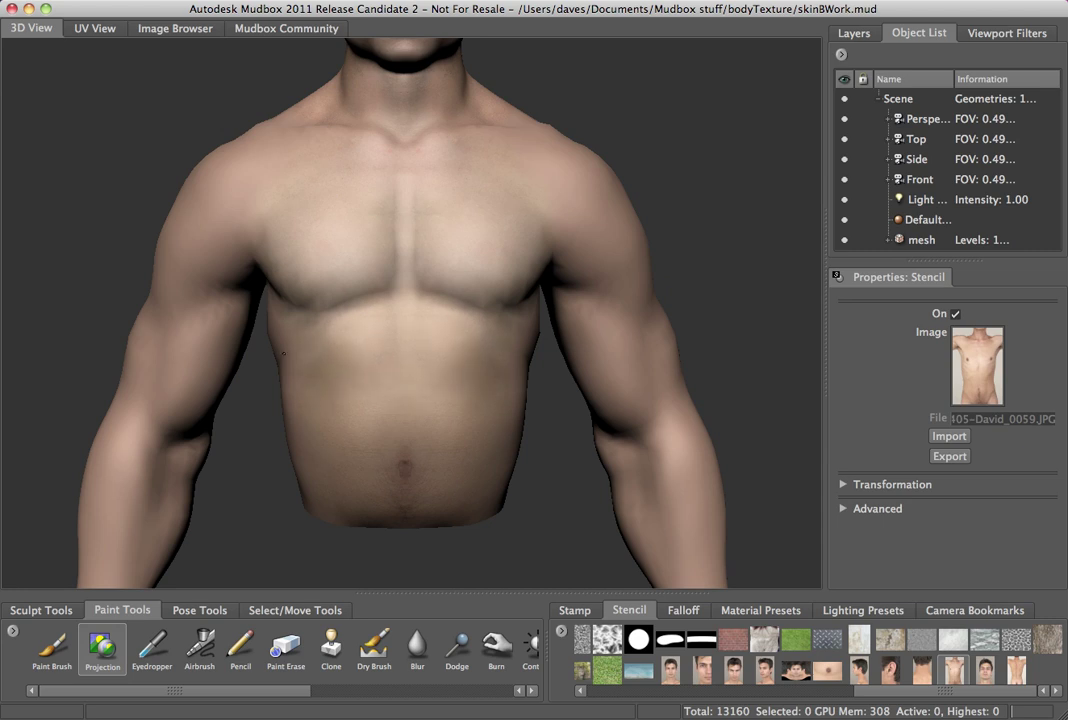
# Step: Turn the torso to a three-quarter view and project the photo's skin onto the flank and side of the chest
pyautogui.press('q')
pyautogui.moveTo(398, 341)
pyautogui.keyDown('alt'); pyautogui.mouseDown()
pyautogui.moveTo(408, 358)
pyautogui.moveTo(353, 370)
pyautogui.moveTo(358, 448)
pyautogui.moveTo(379, 363)
pyautogui.mouseUp(); pyautogui.keyUp('alt')
pyautogui.press('q')
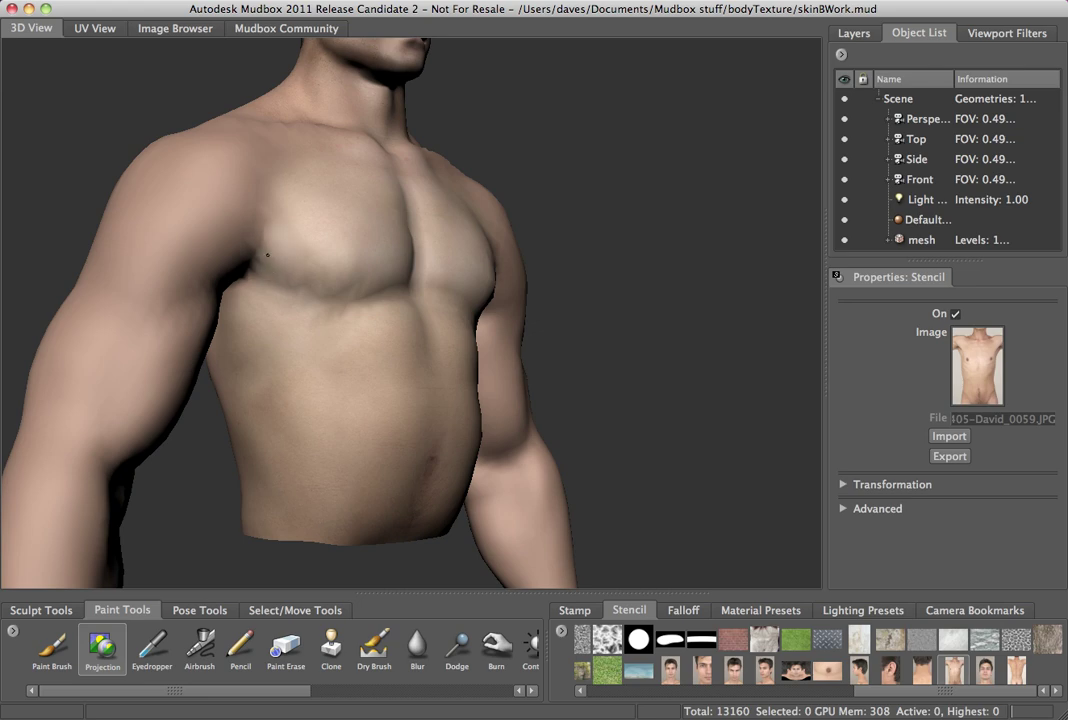
# Step: Orbit to the other side, reposition the stencil and project the photo's skin onto the shoulder and upper arm
pyautogui.press('q')
pyautogui.keyDown('alt'); pyautogui.moveTo(361, 352); pyautogui.dragTo(398, 321); pyautogui.keyUp('alt')
pyautogui.moveTo(398, 321); pyautogui.dragTo(343, 281, button='middle')
pyautogui.moveTo(323, 211)
pyautogui.mouseDown()
pyautogui.moveTo(315, 207)
pyautogui.moveTo(308, 231)
pyautogui.mouseUp()
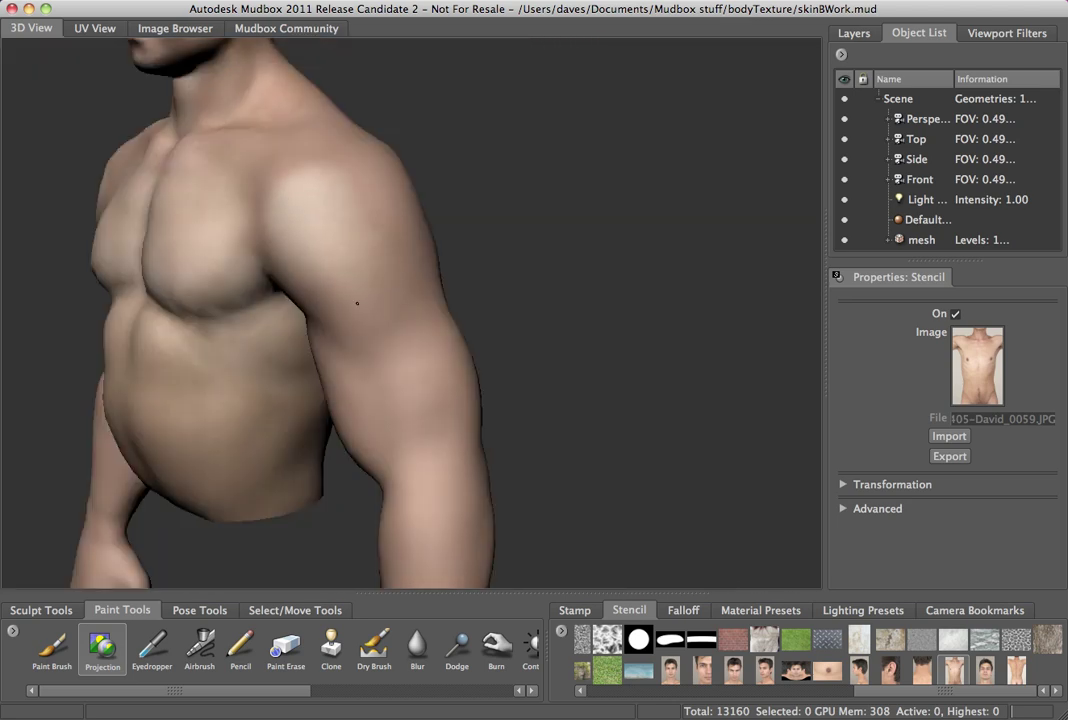
# Step: Zoom in on the chest, then enlarge and align the nipple photo stencil over the pectoral muscle
pyautogui.press('q')
pyautogui.press('q')
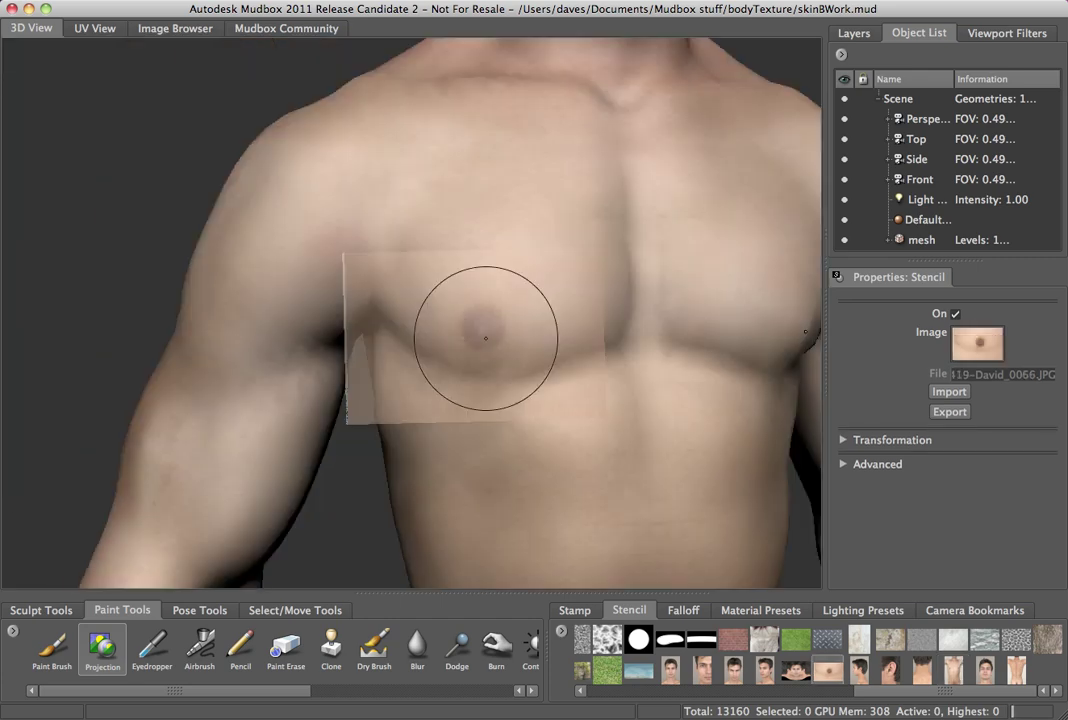
pyautogui.keyDown('alt'); pyautogui.moveTo(489, 334); pyautogui.dragTo(578, 356); pyautogui.keyUp('alt')
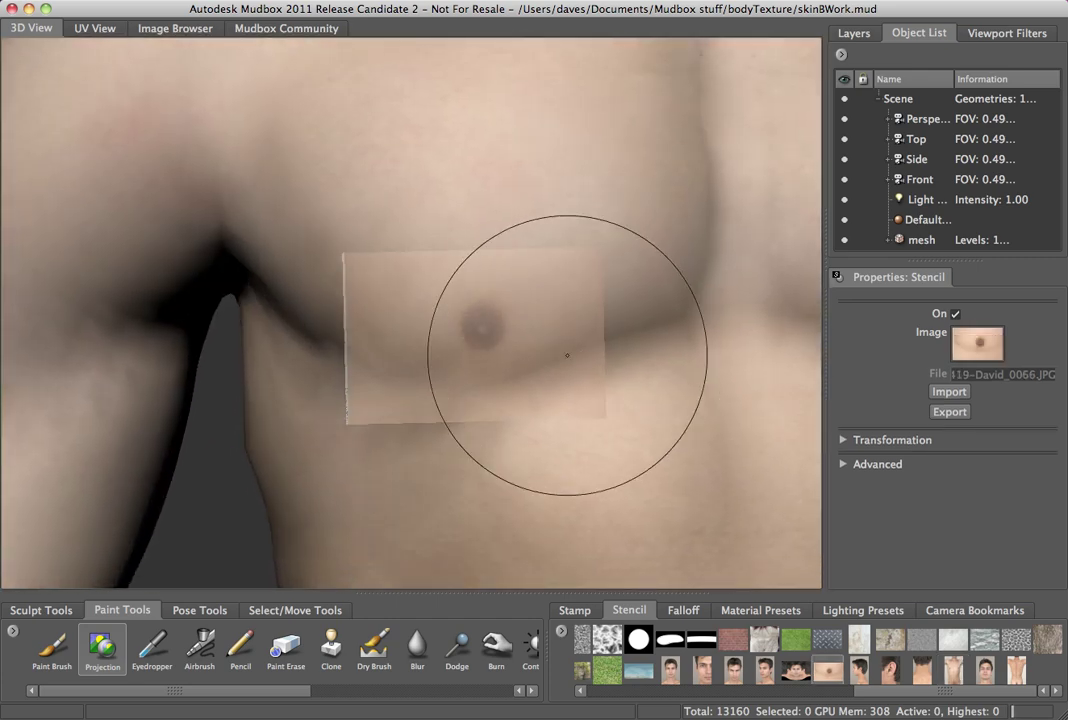
pyautogui.moveTo(543, 357); pyautogui.dragTo(509, 309, button='middle')
pyautogui.moveTo(509, 309); pyautogui.dragTo(604, 374, button='right')
pyautogui.moveTo(496, 290); pyautogui.dragTo(488, 303, button='middle')
# Step: Project the photo's nipple onto the chest with a smaller brush and hide the stencil
pyautogui.press('[')
pyautogui.press('[')
pyautogui.press('[')
pyautogui.press('[')
pyautogui.press('[')
pyautogui.press('[')
pyautogui.moveTo(449, 291)
pyautogui.mouseDown()
pyautogui.moveTo(431, 288)
pyautogui.moveTo(467, 280)
pyautogui.moveTo(547, 355)
pyautogui.mouseUp()
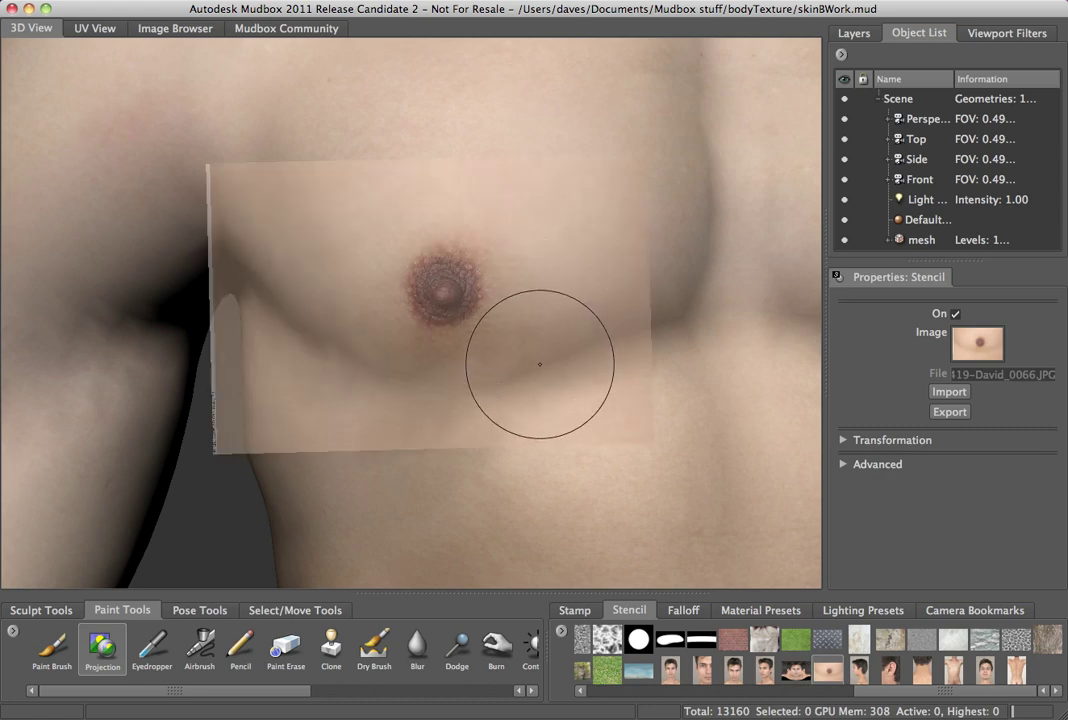
pyautogui.press('q')
pyautogui.keyDown('alt'); pyautogui.moveTo(563, 384); pyautogui.dragTo(534, 288, button='right'); pyautogui.keyUp('alt')
pyautogui.keyDown('alt'); pyautogui.moveTo(534, 288); pyautogui.dragTo(615, 350); pyautogui.keyUp('alt')
pyautogui.keyDown('alt'); pyautogui.moveTo(615, 350); pyautogui.dragTo(591, 416, button='right'); pyautogui.keyUp('alt')
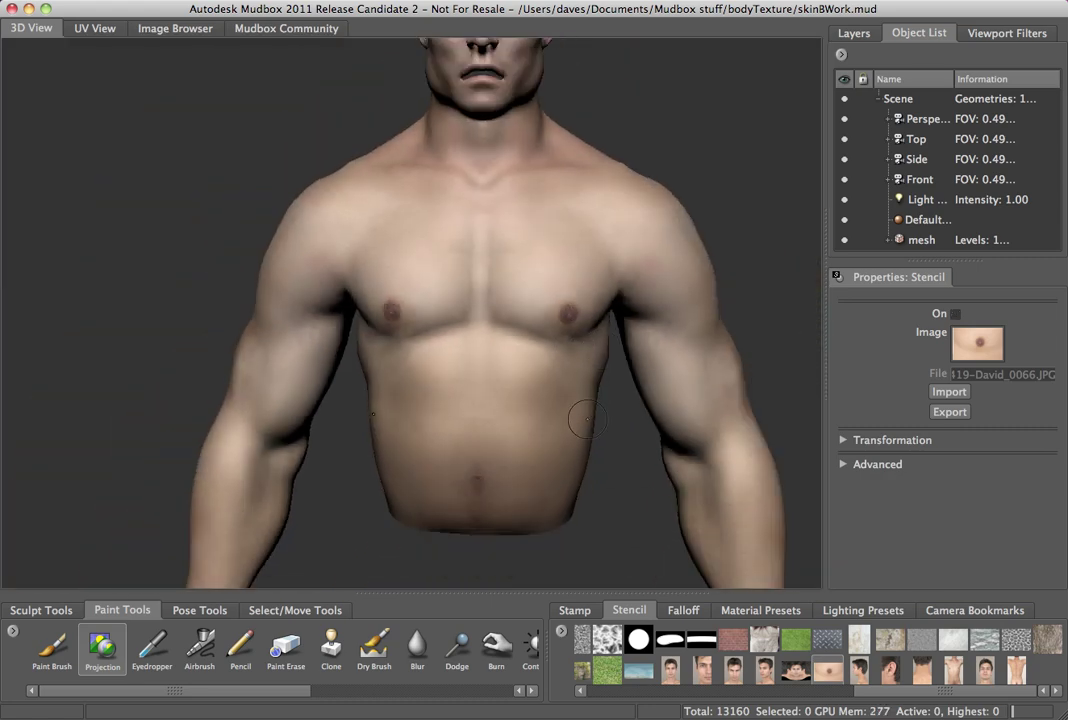
# Step: From the back view, activate the Paint Brush, review its stamp, randomize and spacing settings, and enlarge the brush
pyautogui.keyDown('alt'); pyautogui.moveTo(591, 418); pyautogui.dragTo(540, 390); pyautogui.keyUp('alt')
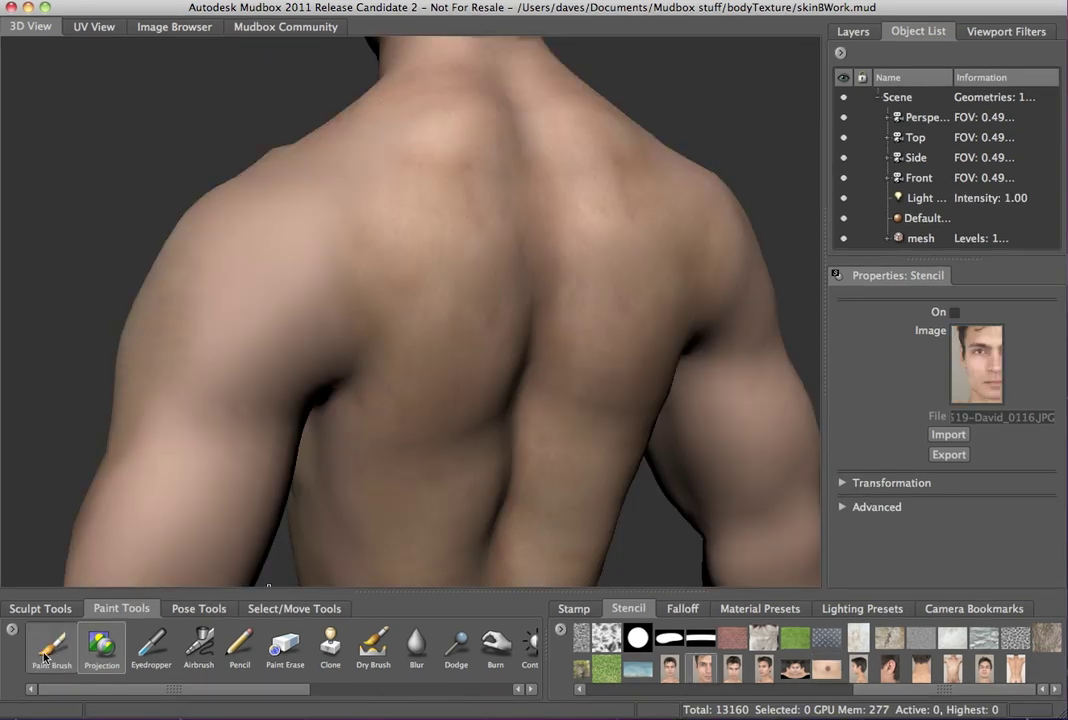
pyautogui.click(40, 650)
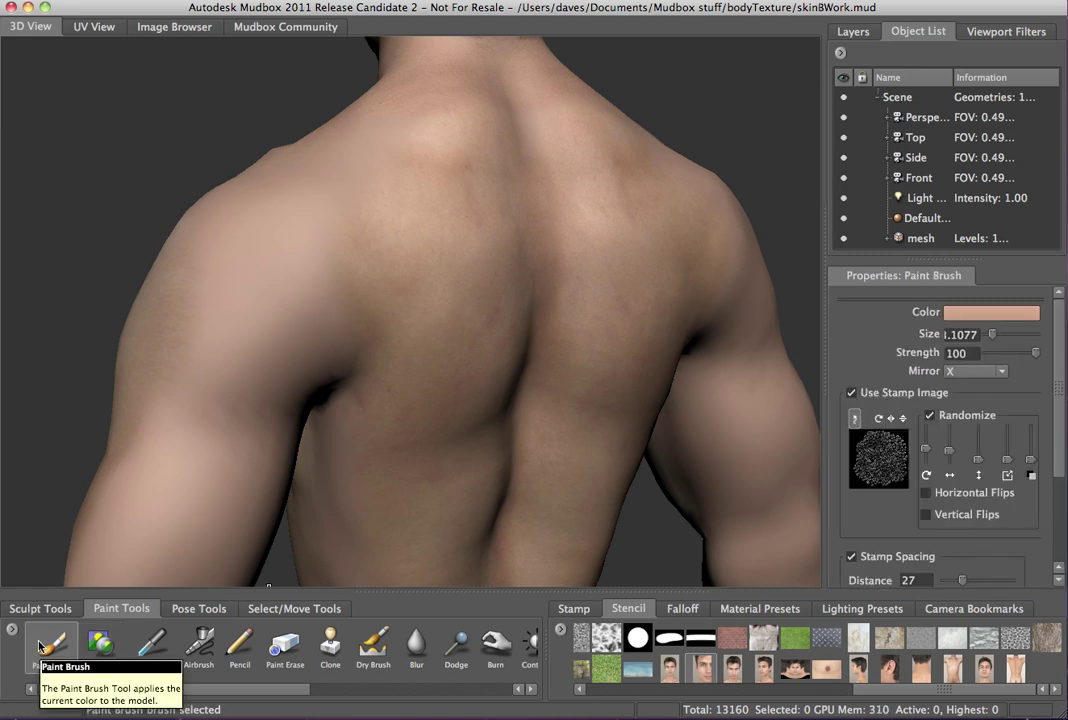
pyautogui.keyDown('alt'); pyautogui.moveTo(253, 456); pyautogui.dragTo(512, 510); pyautogui.keyUp('alt')
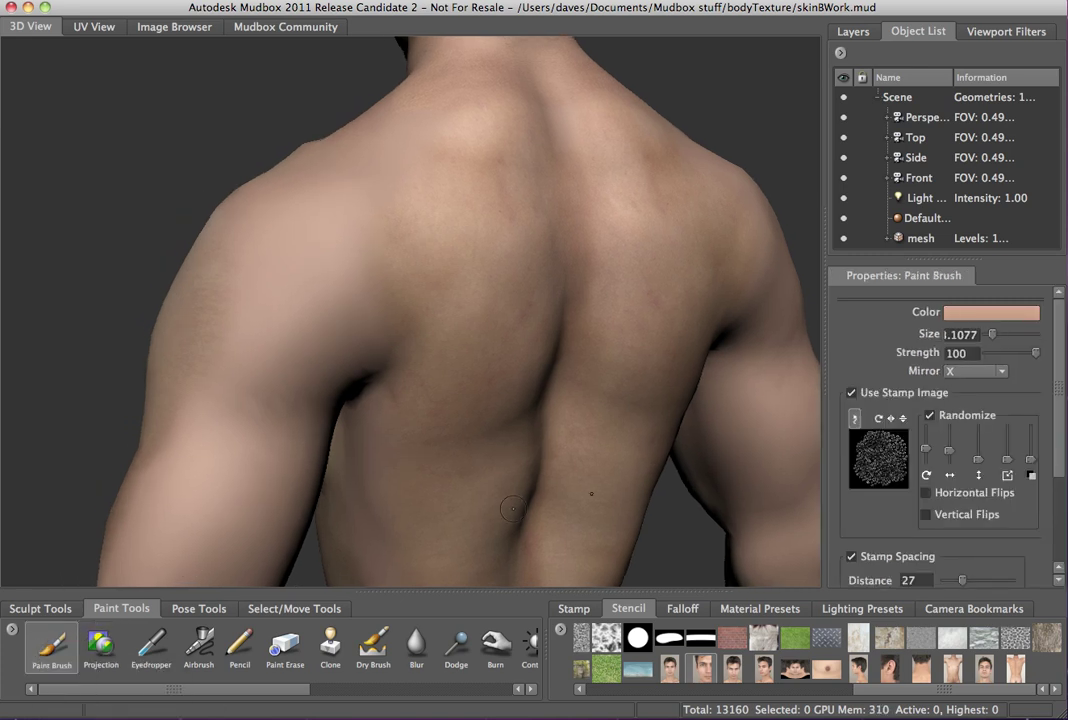
pyautogui.click(589, 612)
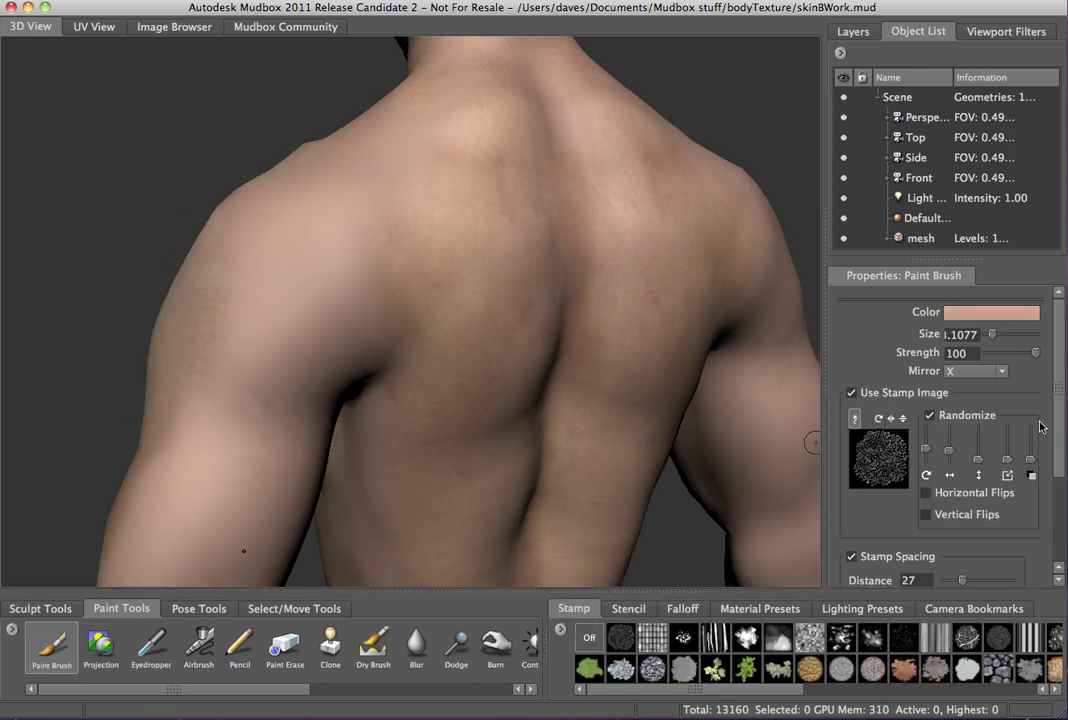
pyautogui.moveTo(1061, 456); pyautogui.dragTo(1061, 511)
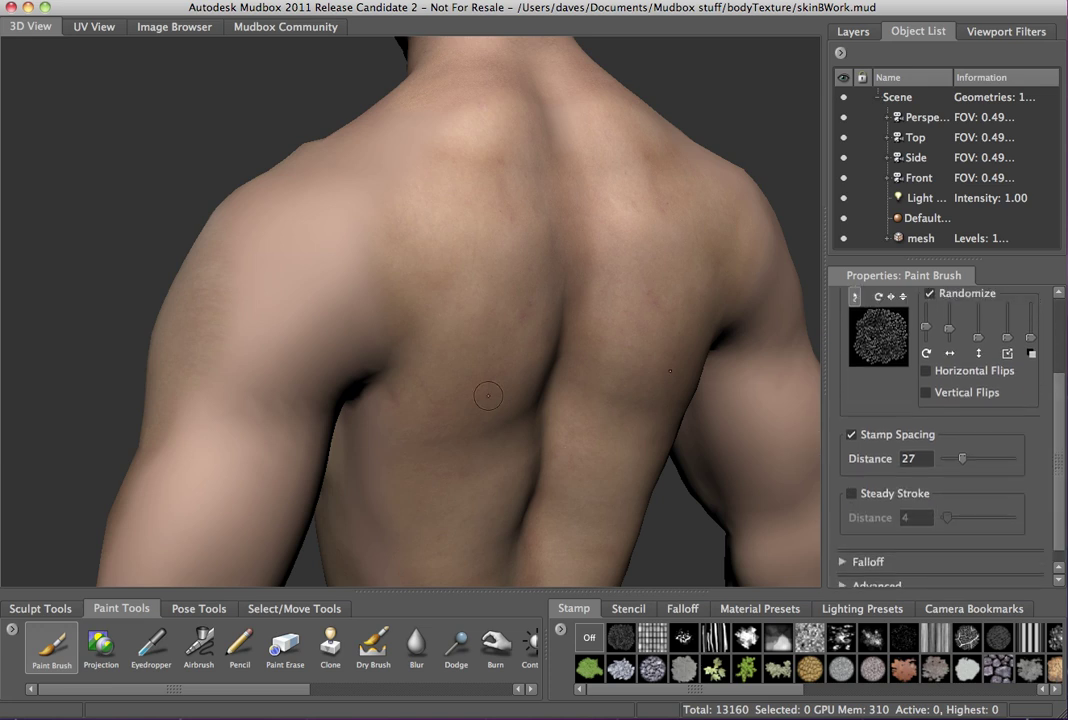
pyautogui.keyDown('alt'); pyautogui.moveTo(469, 388); pyautogui.dragTo(428, 363); pyautogui.keyUp('alt')
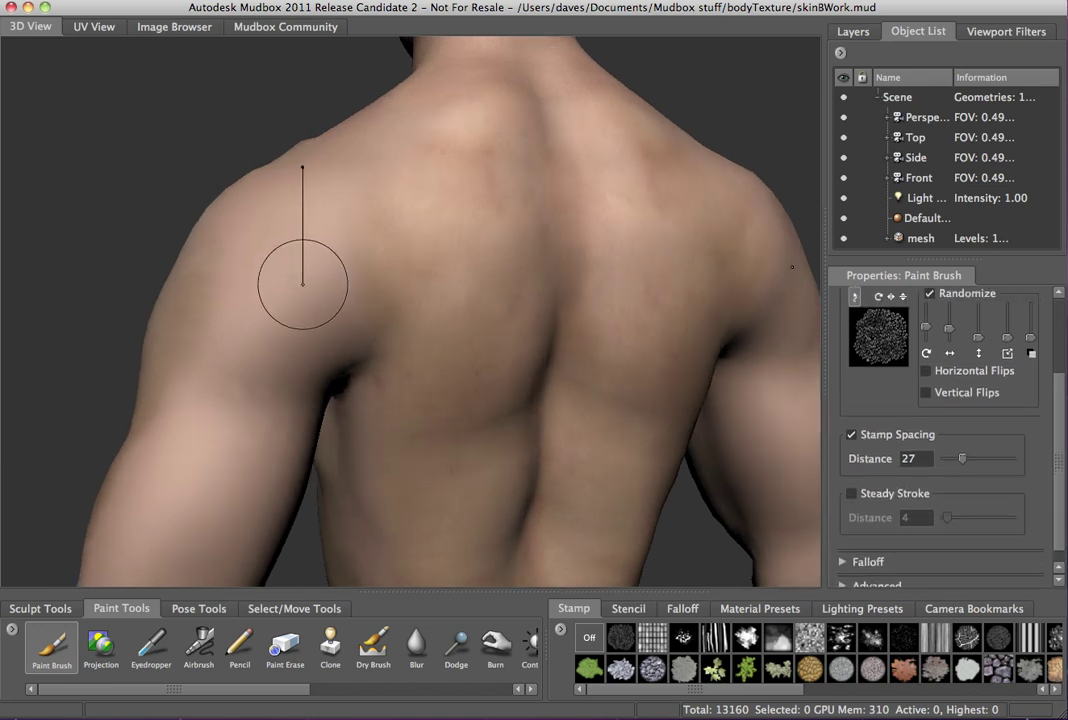
pyautogui.moveTo(1063, 428); pyautogui.dragTo(1061, 341)
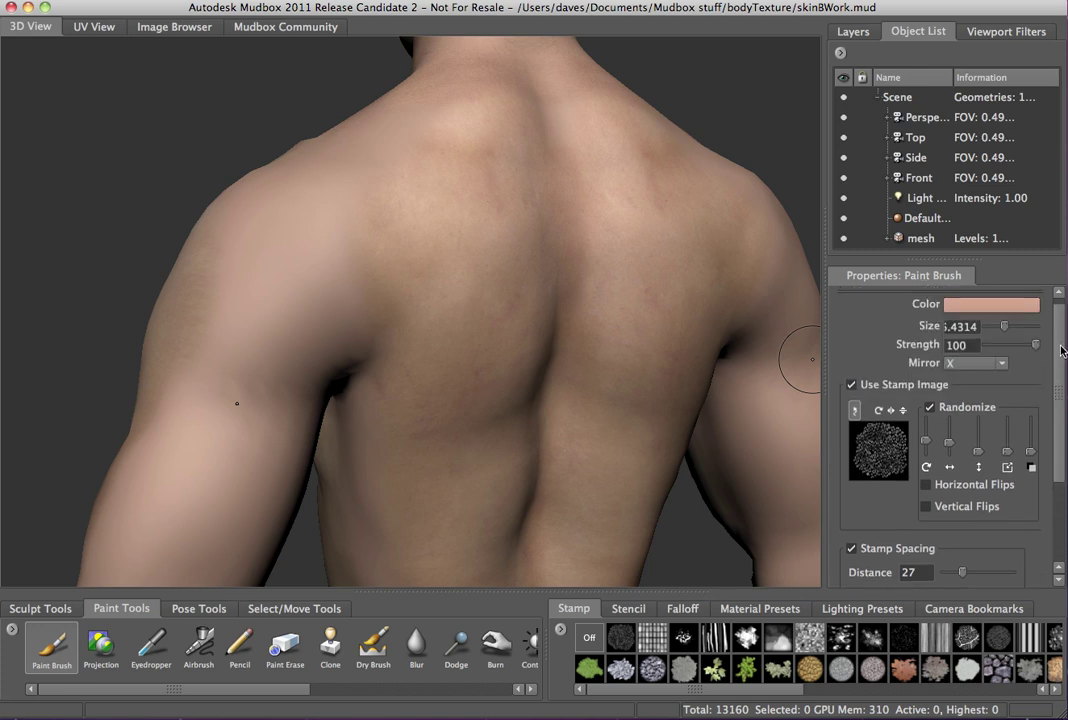
# Step: Switch the viewport to flat lighting and sample a skin tone from the upper back with the Eyedropper
pyautogui.keyDown('alt'); pyautogui.moveTo(684, 296); pyautogui.dragTo(228, 147); pyautogui.keyUp('alt')
pyautogui.rightClick(228, 147)
pyautogui.click(275, 174)
pyautogui.moveTo(351, 284)
pyautogui.keyDown('alt'); pyautogui.mouseDown(button='right')
pyautogui.moveTo(441, 370)
pyautogui.moveTo(415, 341)
pyautogui.moveTo(441, 357)
pyautogui.mouseUp(button='right'); pyautogui.keyUp('alt')
pyautogui.keyDown('alt'); pyautogui.moveTo(347, 247); pyautogui.dragTo(358, 284, button='middle'); pyautogui.keyUp('alt')
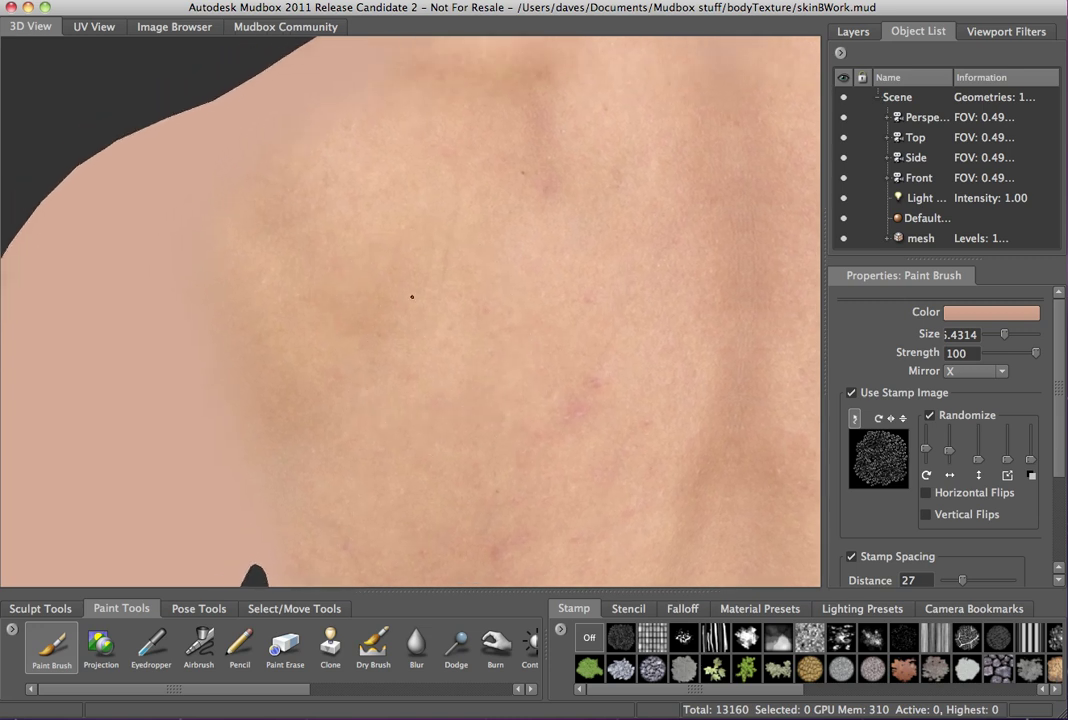
pyautogui.press('i')
pyautogui.click(485, 296)
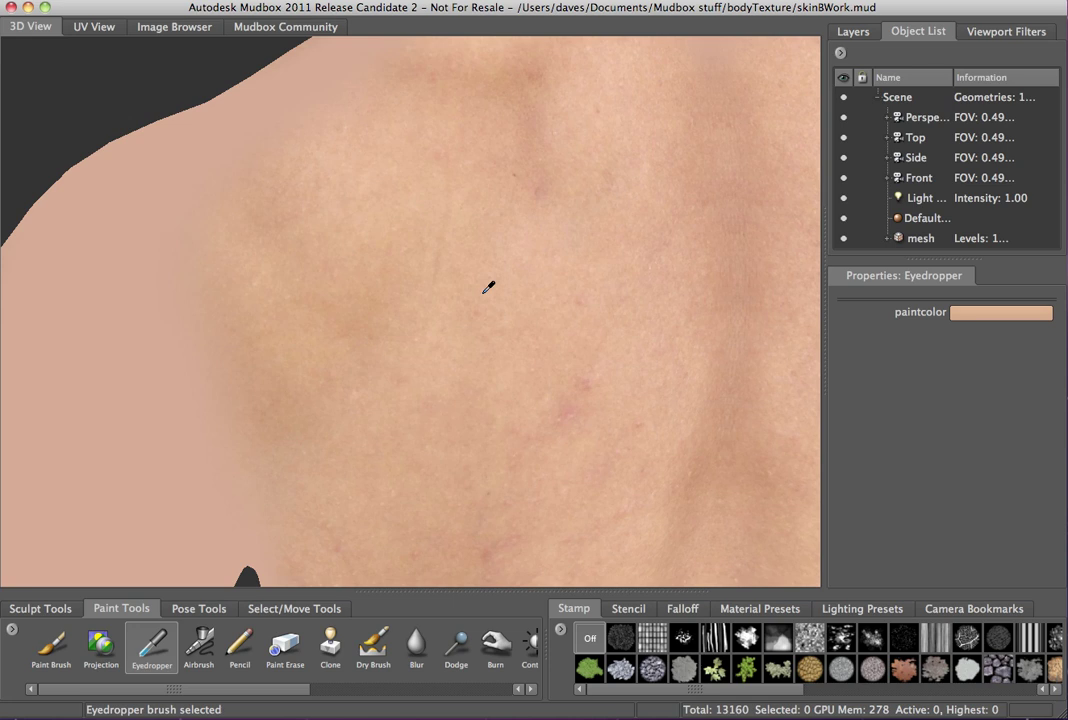
# Step: Paint the sampled skin tone over the rear shoulder and down the back of the upper arm to blend the seams
pyautogui.keyDown('alt'); pyautogui.moveTo(286, 348); pyautogui.dragTo(365, 338, button='middle'); pyautogui.keyUp('alt')
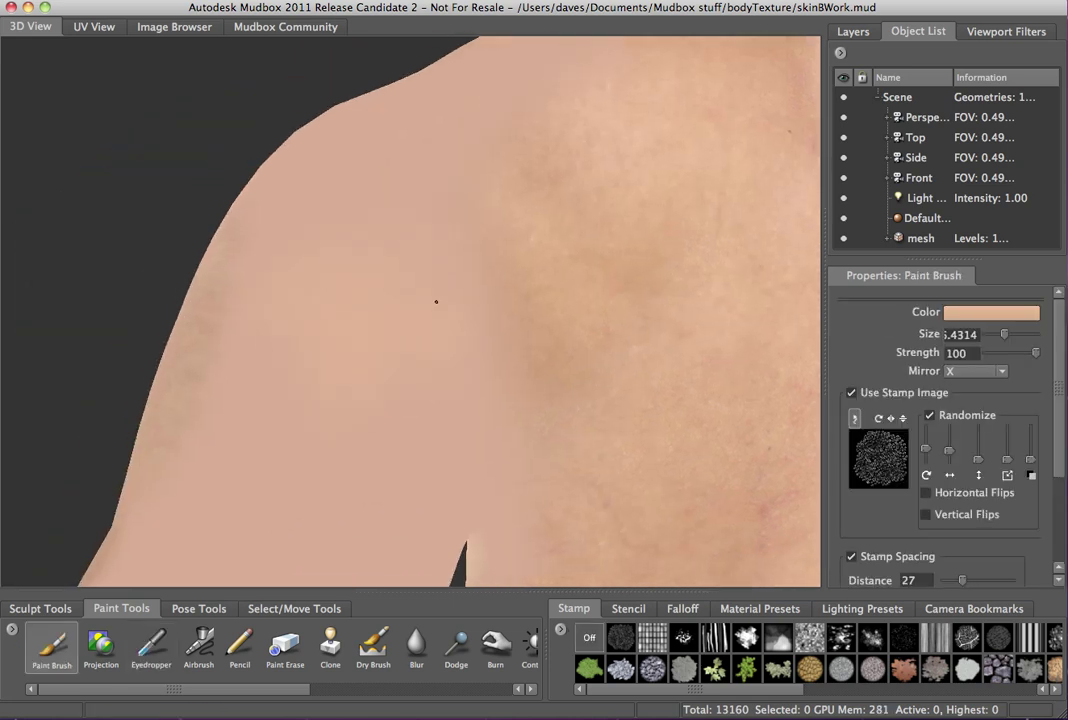
pyautogui.moveTo(484, 374)
pyautogui.keyDown('alt'); pyautogui.mouseDown()
pyautogui.moveTo(429, 341)
pyautogui.moveTo(436, 310)
pyautogui.moveTo(474, 315)
pyautogui.moveTo(468, 265)
pyautogui.mouseUp(); pyautogui.keyUp('alt')
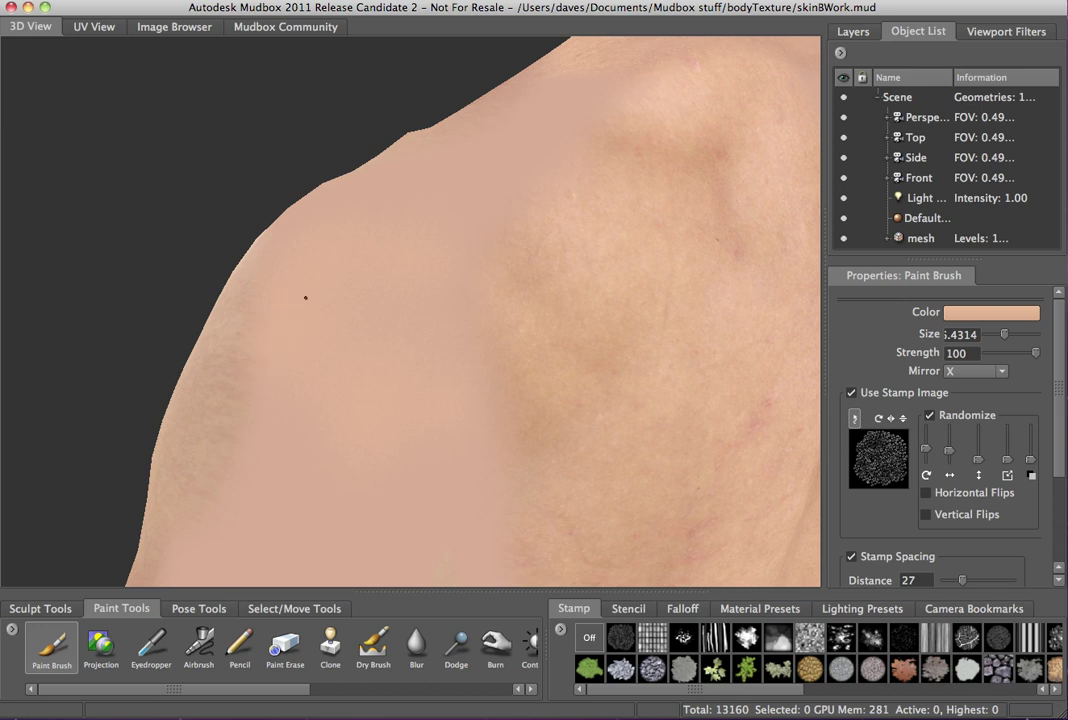
pyautogui.keyDown('alt'); pyautogui.moveTo(281, 282); pyautogui.dragTo(501, 320); pyautogui.keyUp('alt')
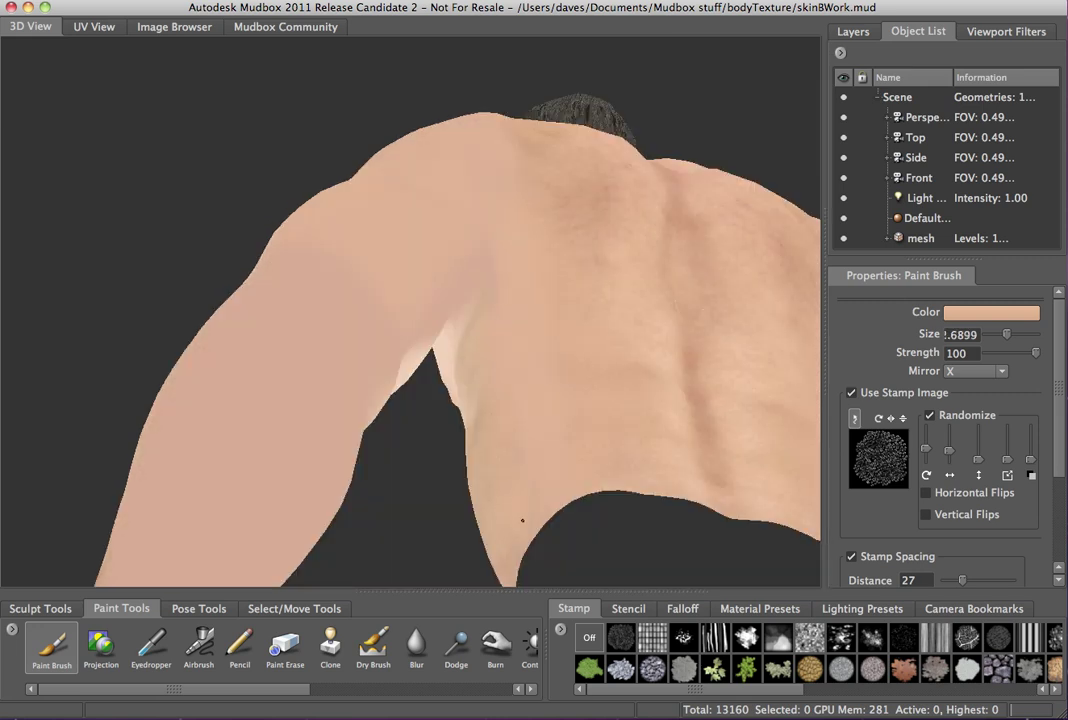
pyautogui.moveTo(589, 385)
pyautogui.keyDown('alt'); pyautogui.mouseDown()
pyautogui.moveTo(424, 370)
pyautogui.moveTo(537, 264)
pyautogui.mouseUp(); pyautogui.keyUp('alt')
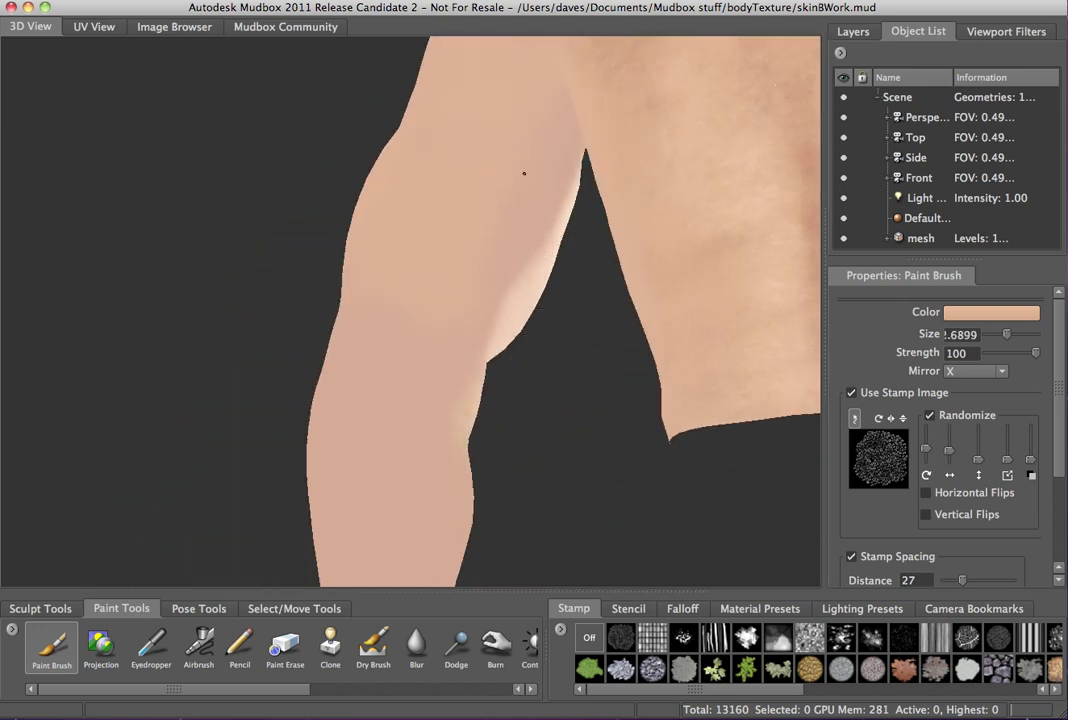
pyautogui.keyDown('alt'); pyautogui.moveTo(543, 198); pyautogui.dragTo(517, 312); pyautogui.keyUp('alt')
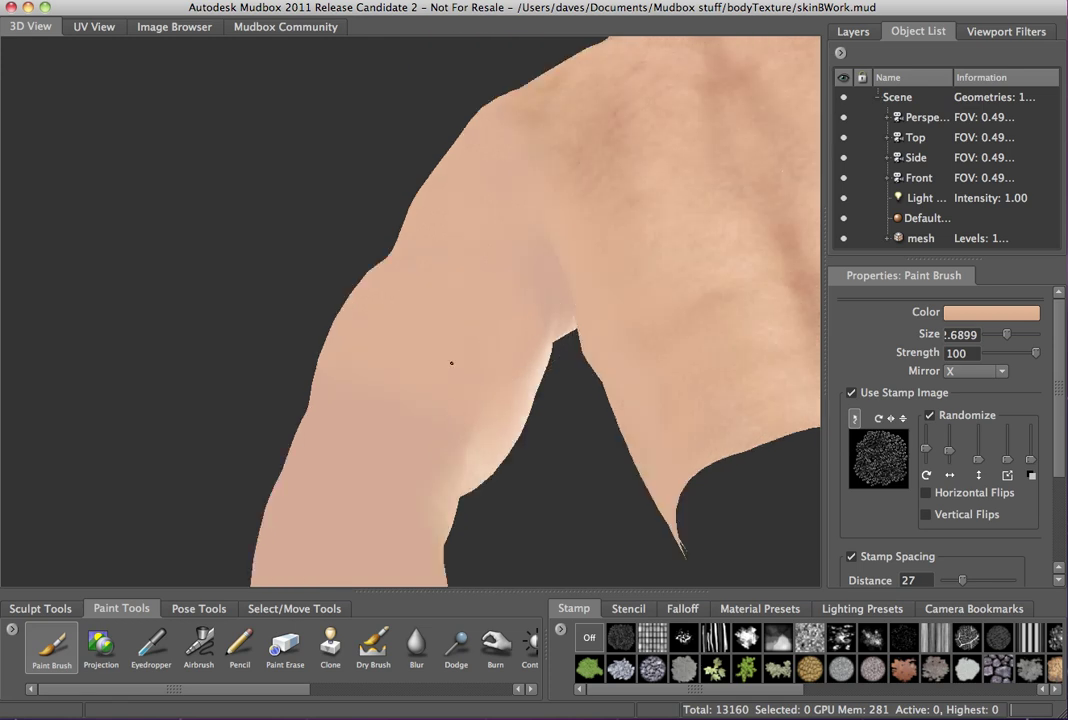
pyautogui.keyDown('alt'); pyautogui.moveTo(418, 406); pyautogui.dragTo(367, 348); pyautogui.keyUp('alt')
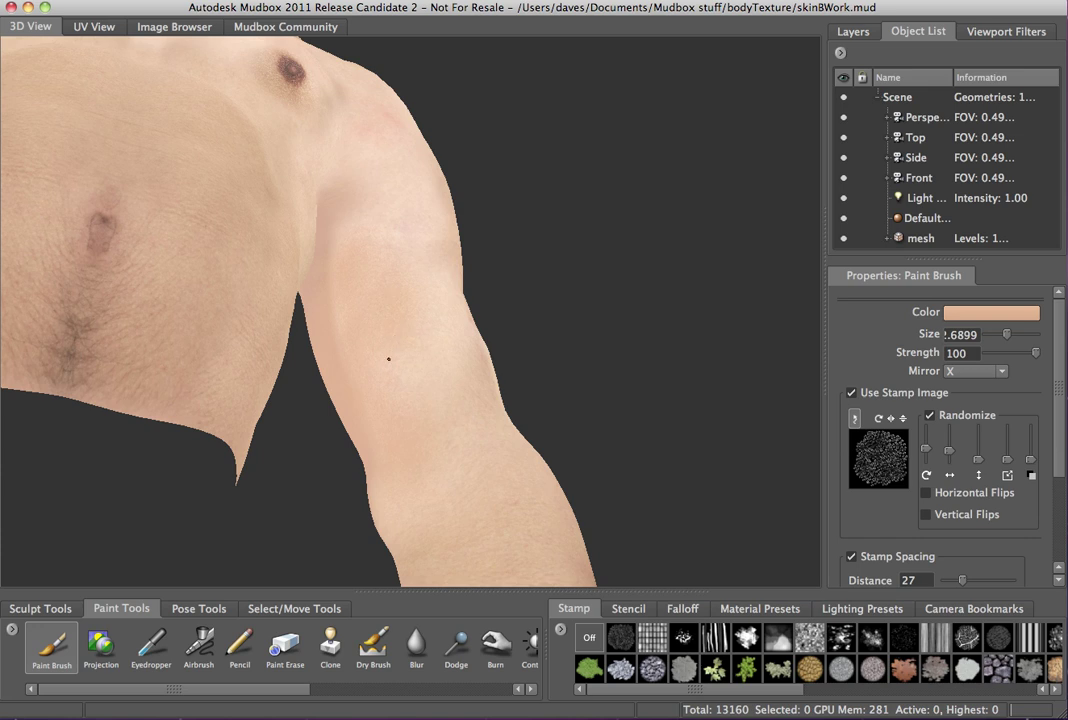
# Step: Blend the skin color across the front of the arm, shoulder and armpit with Paint Brush strokes
pyautogui.keyDown('alt'); pyautogui.moveTo(453, 358); pyautogui.dragTo(436, 308); pyautogui.keyUp('alt')
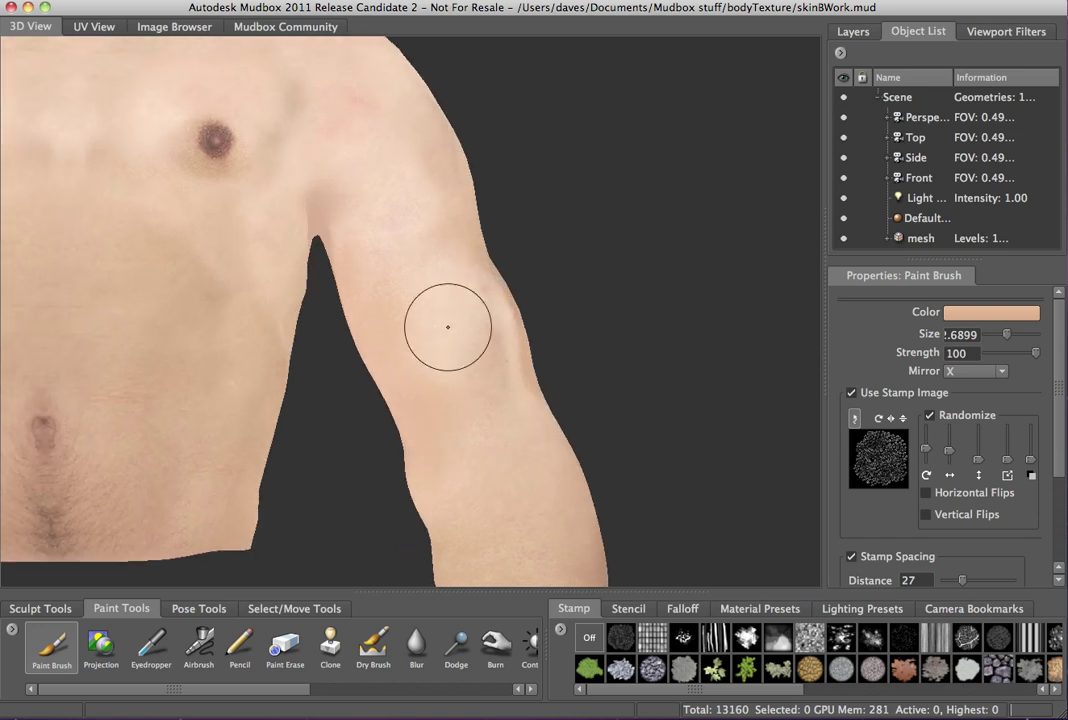
pyautogui.keyDown('alt'); pyautogui.moveTo(470, 392); pyautogui.dragTo(206, 143); pyautogui.keyUp('alt')
pyautogui.moveTo(228, 267)
pyautogui.mouseDown()
pyautogui.moveTo(250, 355)
pyautogui.moveTo(212, 367)
pyautogui.moveTo(258, 353)
pyautogui.moveTo(327, 303)
pyautogui.mouseUp()
pyautogui.moveTo(350, 262)
pyautogui.mouseDown()
pyautogui.moveTo(386, 169)
pyautogui.moveTo(293, 130)
pyautogui.moveTo(350, 217)
pyautogui.mouseUp()
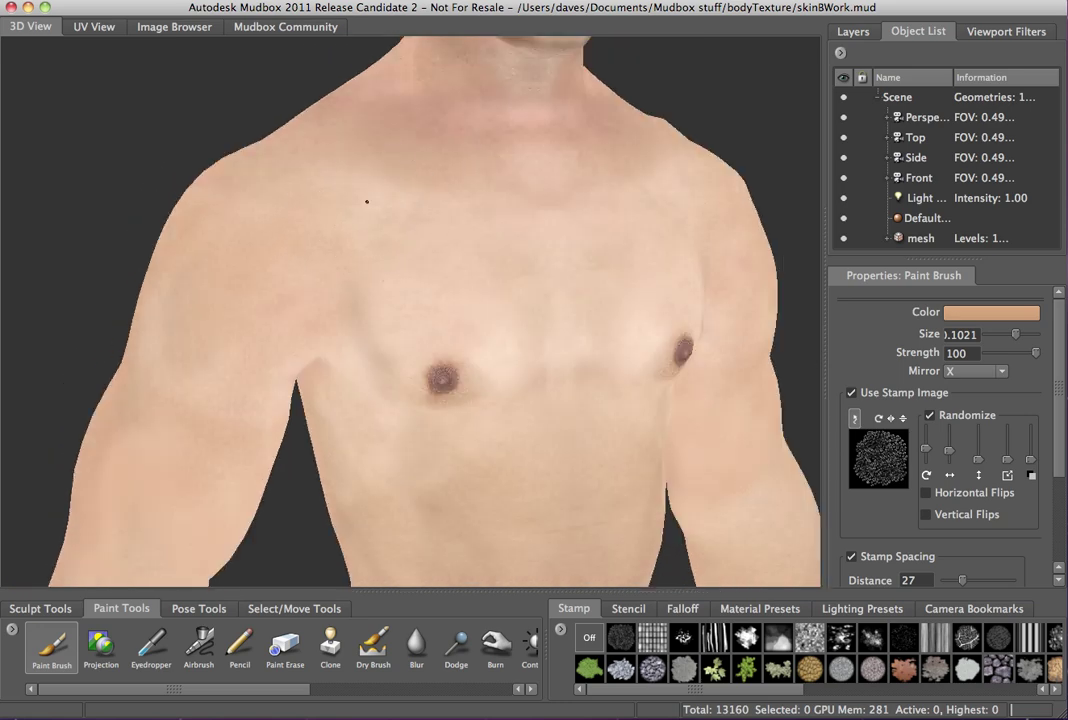
pyautogui.keyDown('alt'); pyautogui.moveTo(374, 341); pyautogui.dragTo(338, 401); pyautogui.keyUp('alt')
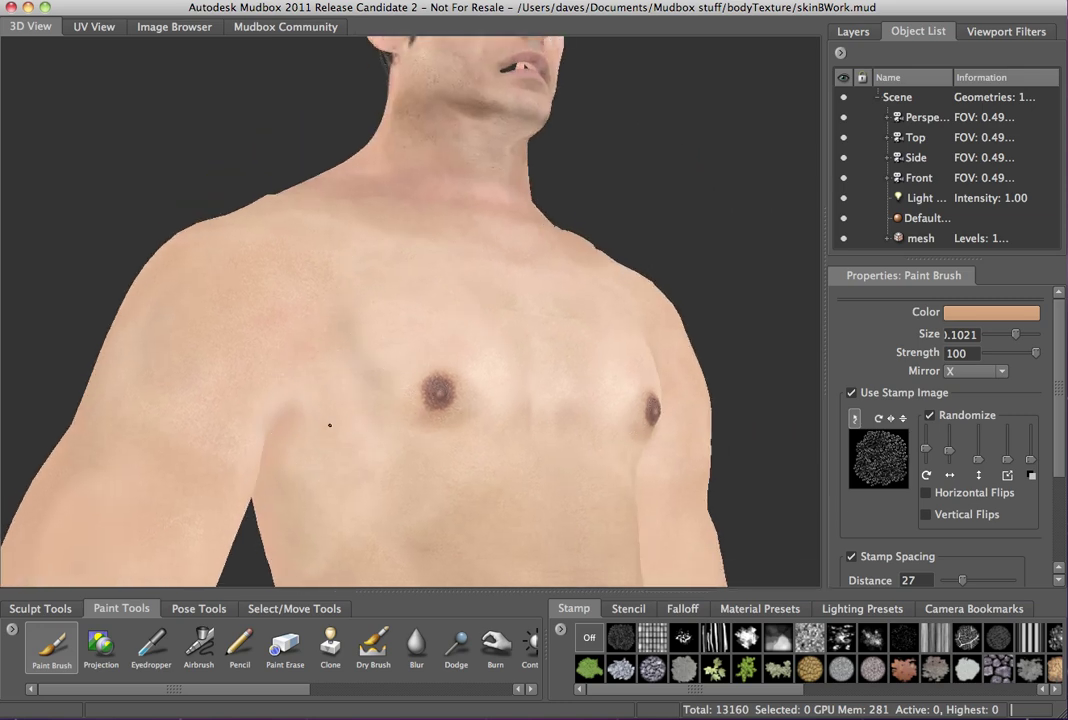
# Step: Return to the front of the figure and replace the scene's lighting with the second preset in the second row
pyautogui.keyDown('alt'); pyautogui.moveTo(231, 494); pyautogui.dragTo(281, 353); pyautogui.keyUp('alt')
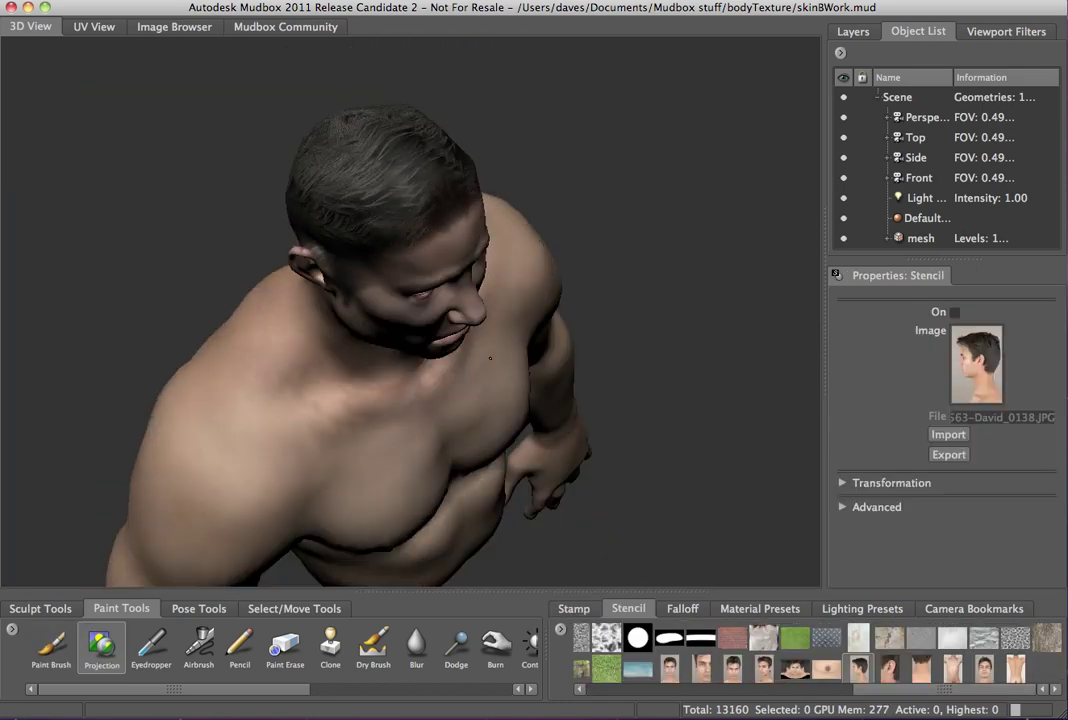
pyautogui.keyDown('alt'); pyautogui.moveTo(540, 380); pyautogui.dragTo(550, 284); pyautogui.keyUp('alt')
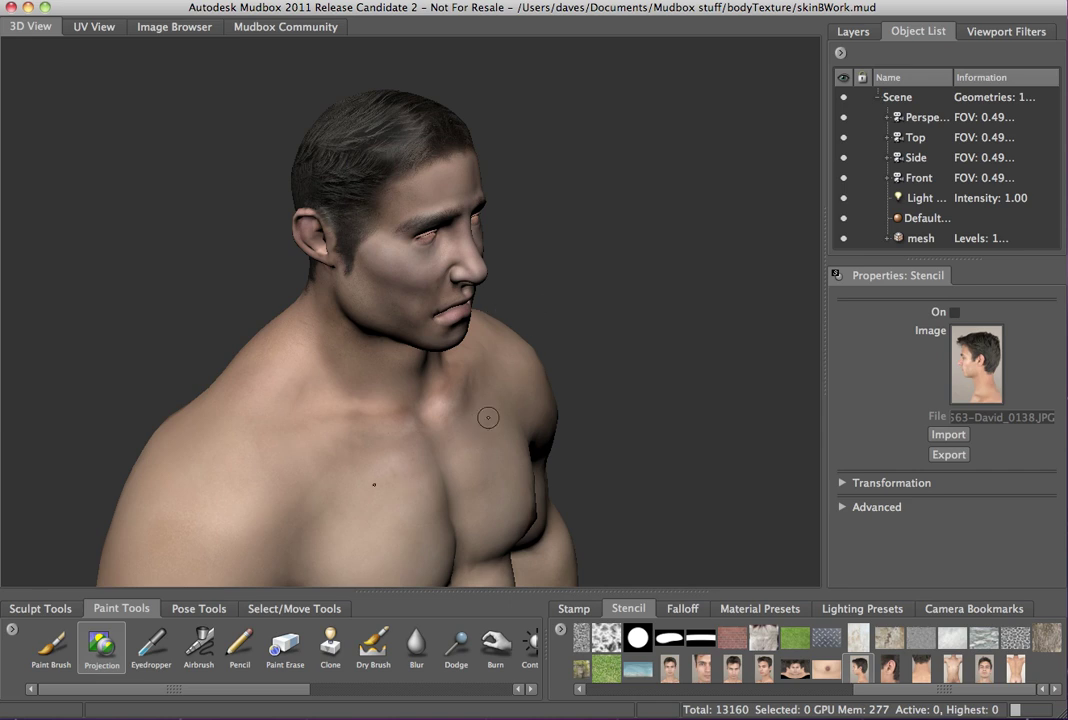
pyautogui.keyDown('alt'); pyautogui.moveTo(357, 539); pyautogui.dragTo(488, 274); pyautogui.keyUp('alt')
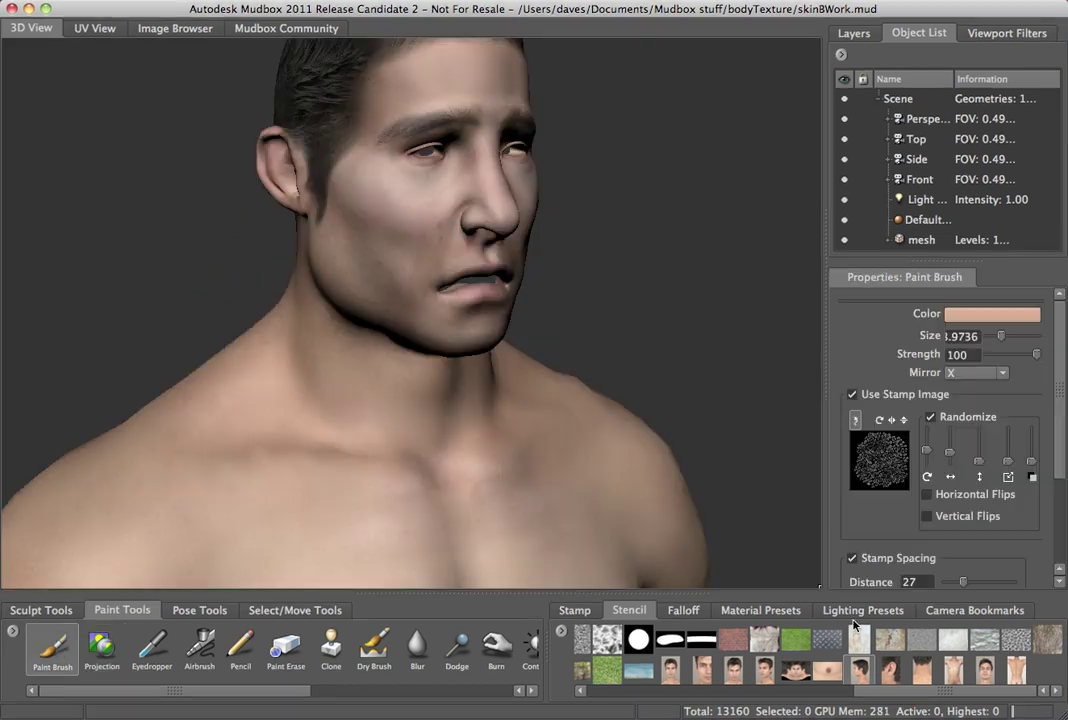
pyautogui.click(845, 611)
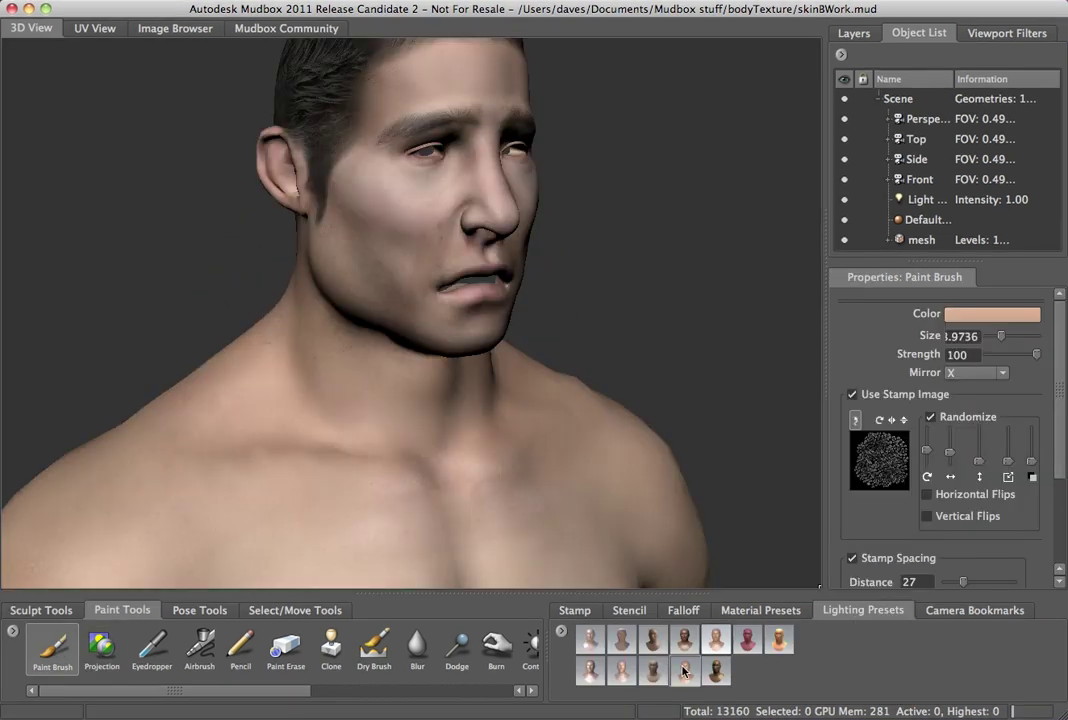
pyautogui.click(621, 670)
pyautogui.click(518, 376)
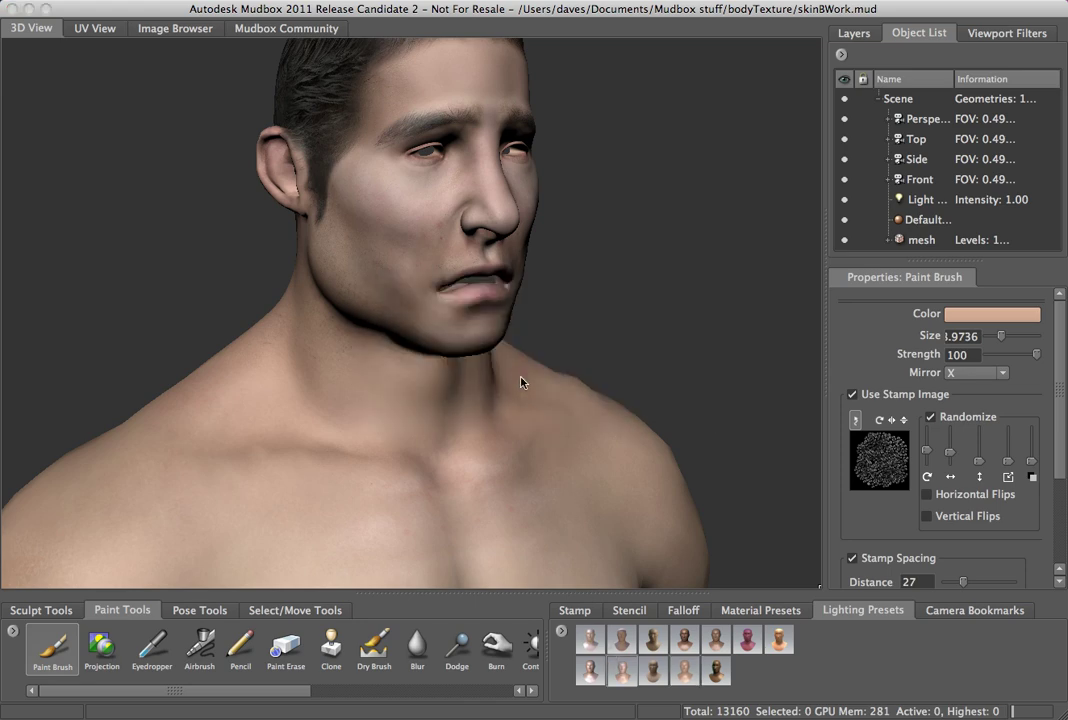
# Step: Examine the textured face, neck, chest and arms from several angles and distances under the preset lighting
pyautogui.keyDown('alt'); pyautogui.moveTo(648, 431); pyautogui.dragTo(605, 446); pyautogui.keyUp('alt')
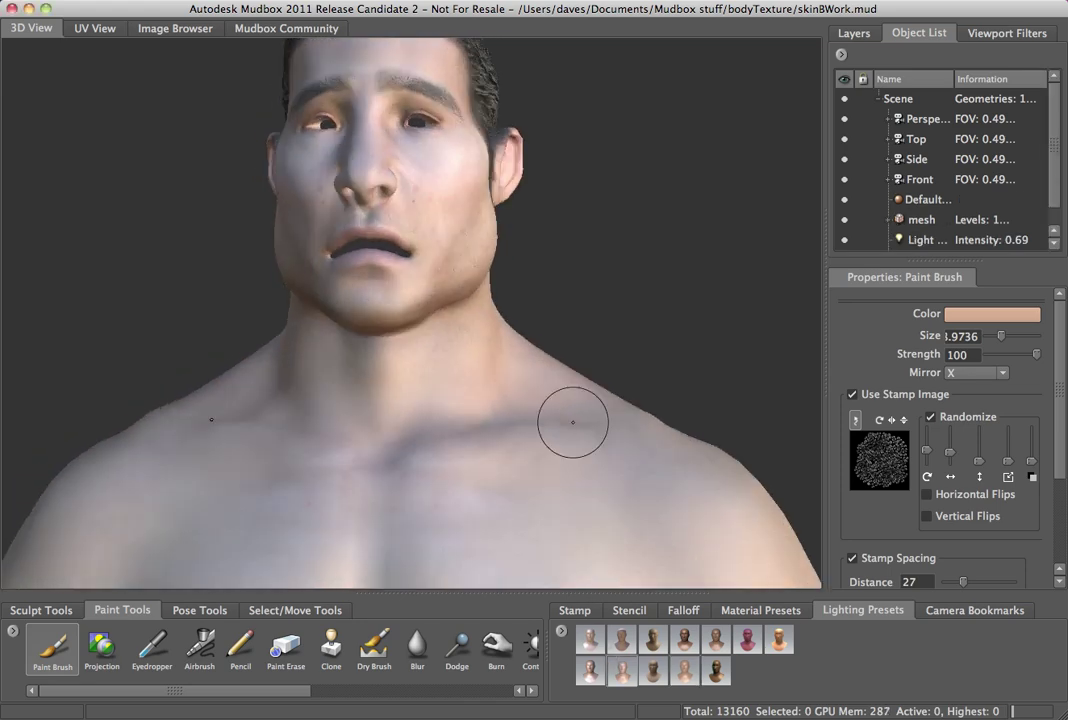
pyautogui.keyDown('alt'); pyautogui.moveTo(605, 446); pyautogui.dragTo(589, 397, button='right'); pyautogui.keyUp('alt')
pyautogui.keyDown('alt'); pyautogui.moveTo(589, 397); pyautogui.dragTo(591, 180, button='middle'); pyautogui.keyUp('alt')
pyautogui.keyDown('alt'); pyautogui.moveTo(591, 180); pyautogui.dragTo(594, 372, button='right'); pyautogui.keyUp('alt')
pyautogui.keyDown('alt'); pyautogui.moveTo(594, 372); pyautogui.dragTo(598, 488, button='middle'); pyautogui.keyUp('alt')
pyautogui.keyDown('alt'); pyautogui.moveTo(600, 400); pyautogui.dragTo(684, 384); pyautogui.keyUp('alt')
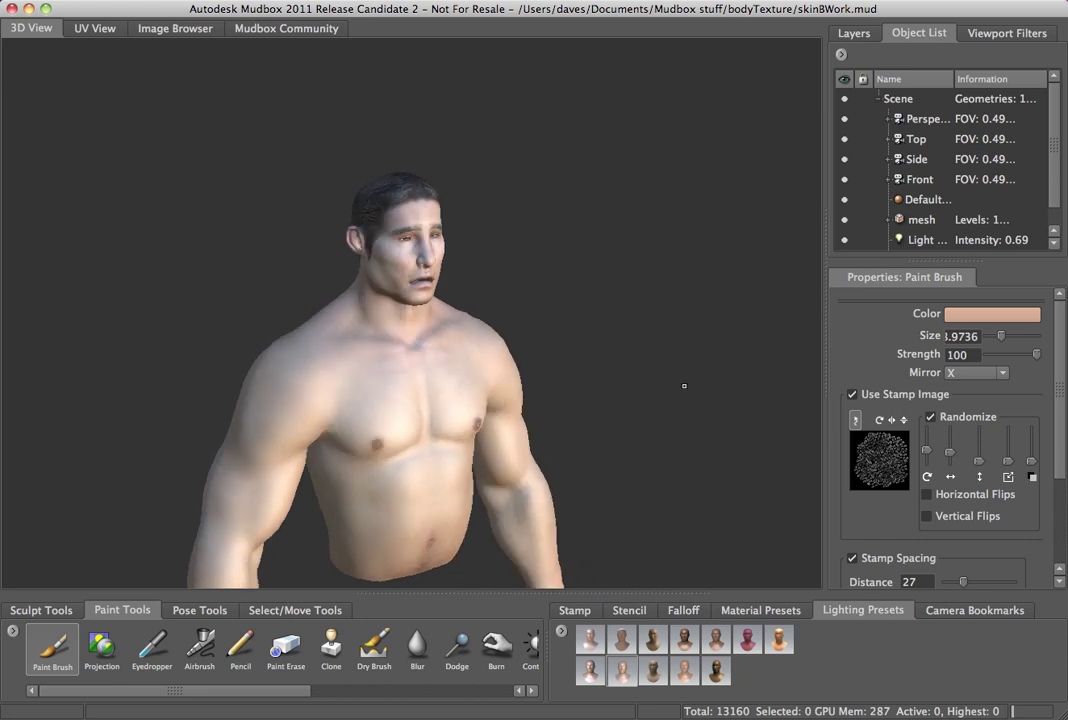
pyautogui.keyDown('alt'); pyautogui.moveTo(684, 384); pyautogui.dragTo(743, 307, button='right'); pyautogui.keyUp('alt')
pyautogui.keyDown('alt'); pyautogui.moveTo(743, 307); pyautogui.dragTo(813, 273); pyautogui.keyUp('alt')
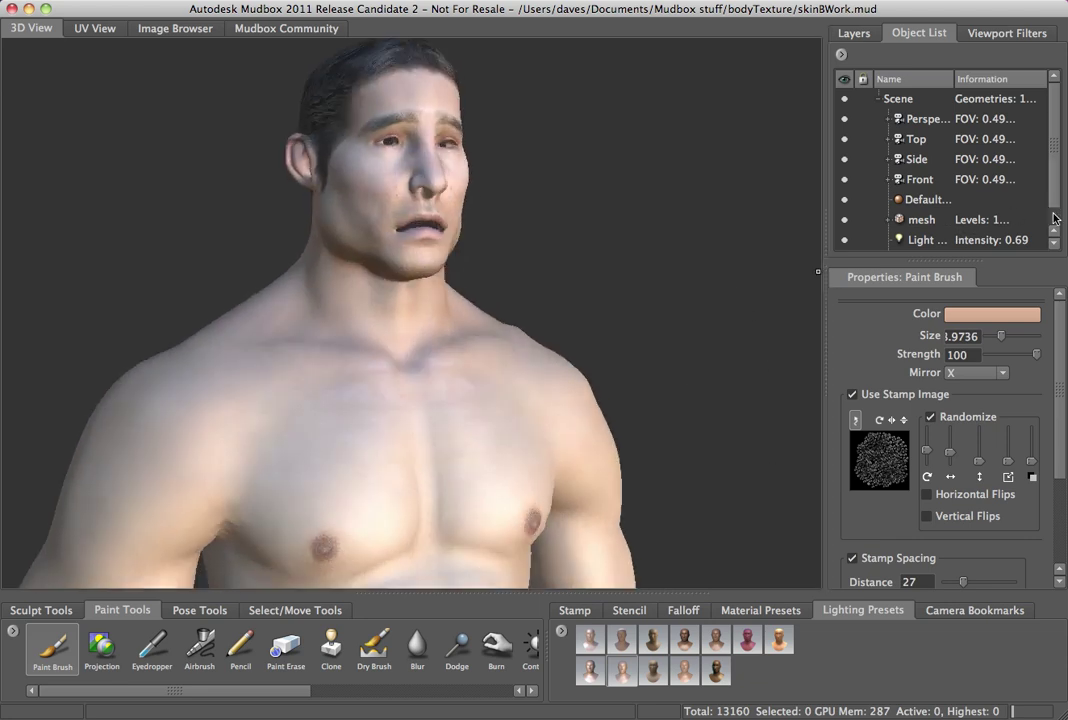
# Step: Set the shadow depth map resolution of directional light Light 01 to 2048 x 2048
pyautogui.scroll(-1, 1053, 227)
pyautogui.click(956, 224)
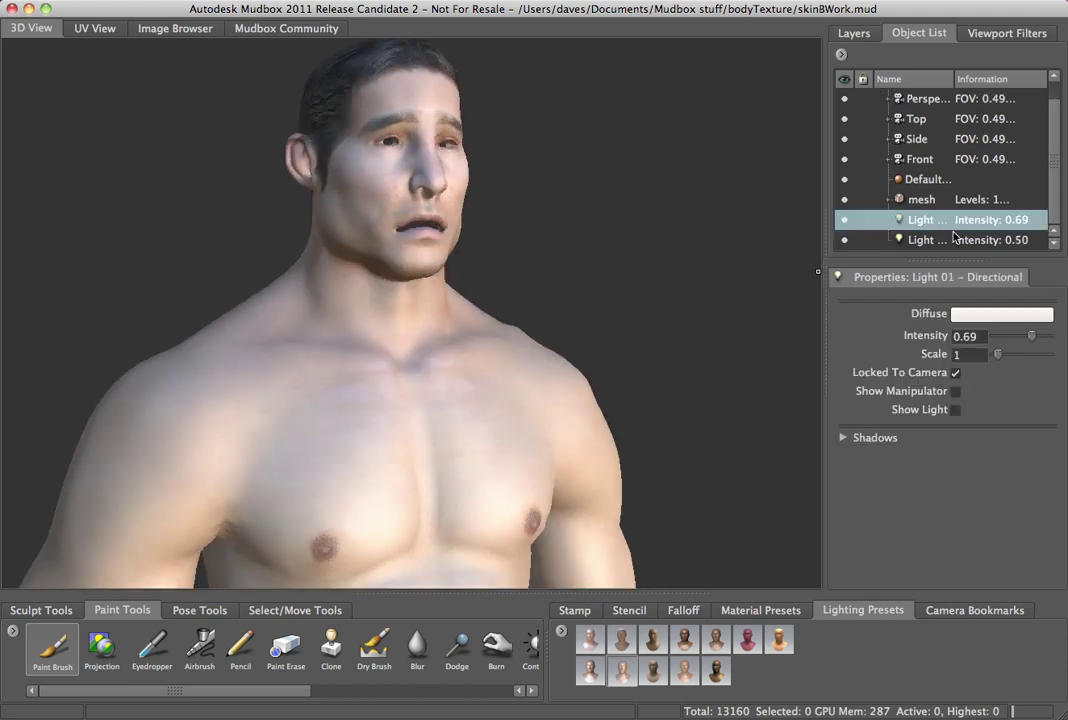
pyautogui.click(845, 439)
pyautogui.click(973, 494)
pyautogui.click(977, 579)
pyautogui.keyDown('alt'); pyautogui.moveTo(626, 430); pyautogui.dragTo(593, 375, button='right'); pyautogui.keyUp('alt')
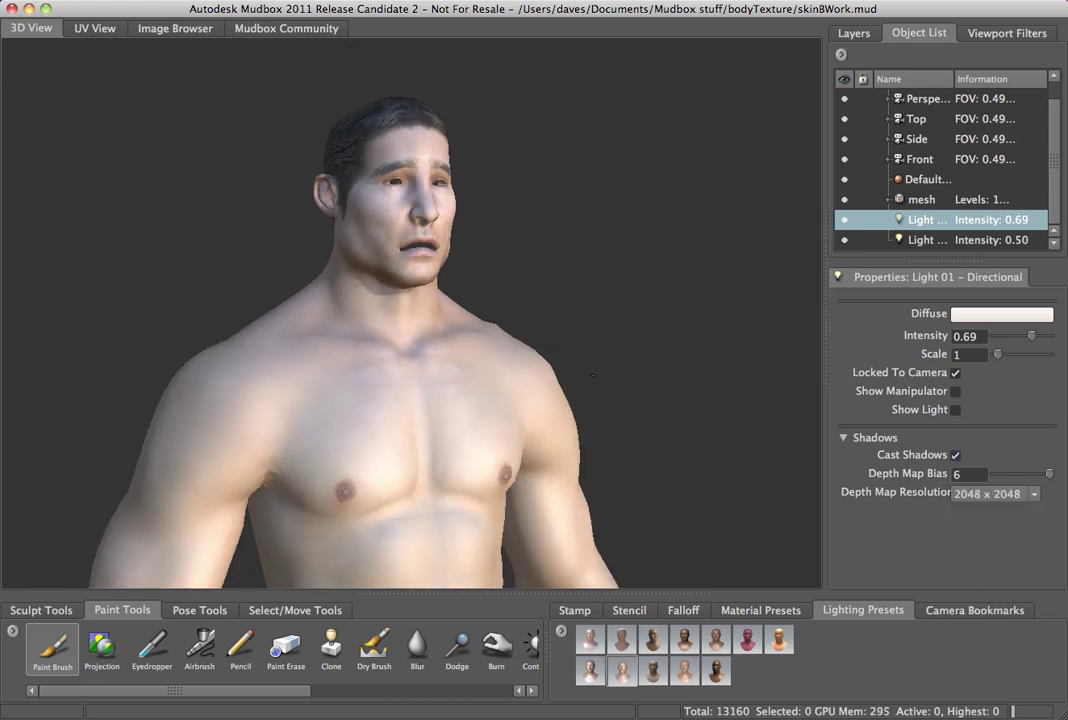
# Step: Inspect the finished skin texture and cast shadows on the torso, head and neck from the front and side
pyautogui.moveTo(572, 400)
pyautogui.keyDown('alt'); pyautogui.mouseDown()
pyautogui.moveTo(558, 334)
pyautogui.moveTo(450, 292)
pyautogui.moveTo(350, 274)
pyautogui.moveTo(315, 281)
pyautogui.moveTo(306, 245)
pyautogui.mouseUp(); pyautogui.keyUp('alt')
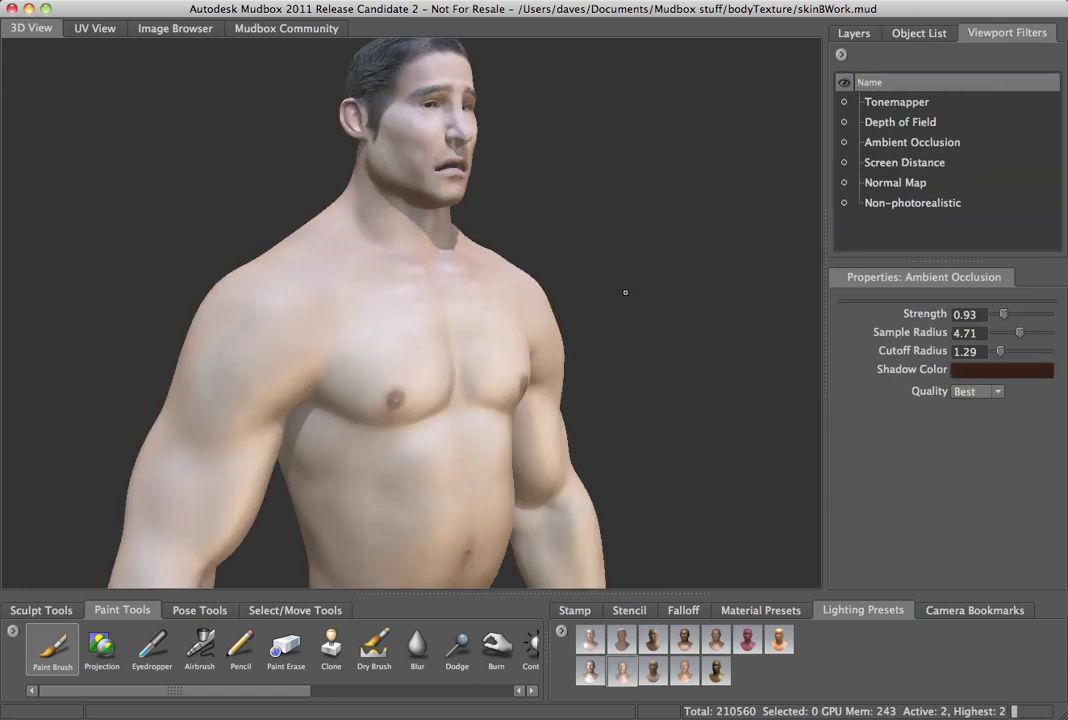
pyautogui.keyDown('alt'); pyautogui.moveTo(625, 292); pyautogui.dragTo(532, 272); pyautogui.keyUp('alt')
pyautogui.keyDown('alt'); pyautogui.moveTo(482, 205); pyautogui.dragTo(453, 317, button='middle'); pyautogui.keyUp('alt')
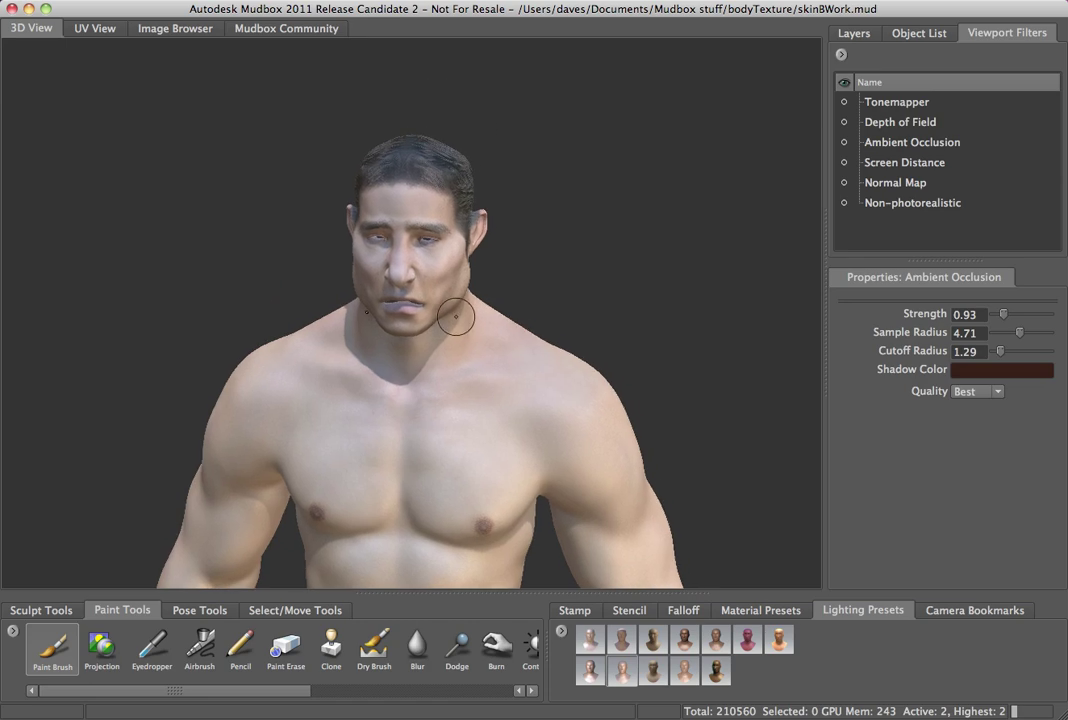
pyautogui.keyDown('alt'); pyautogui.moveTo(453, 317); pyautogui.dragTo(546, 303, button='right'); pyautogui.keyUp('alt')
pyautogui.keyDown('alt'); pyautogui.moveTo(546, 303); pyautogui.dragTo(570, 400, button='middle'); pyautogui.keyUp('alt')
pyautogui.keyDown('alt'); pyautogui.moveTo(570, 400); pyautogui.dragTo(495, 347); pyautogui.keyUp('alt')
pyautogui.keyDown('alt'); pyautogui.moveTo(495, 347); pyautogui.dragTo(538, 405, button='right'); pyautogui.keyUp('alt')
pyautogui.keyDown('alt'); pyautogui.moveTo(529, 331); pyautogui.dragTo(548, 269, button='middle'); pyautogui.keyUp('alt')
pyautogui.keyDown('alt'); pyautogui.moveTo(548, 269); pyautogui.dragTo(545, 295); pyautogui.keyUp('alt')
pyautogui.keyDown('alt'); pyautogui.moveTo(555, 334); pyautogui.dragTo(431, 281, button='right'); pyautogui.keyUp('alt')
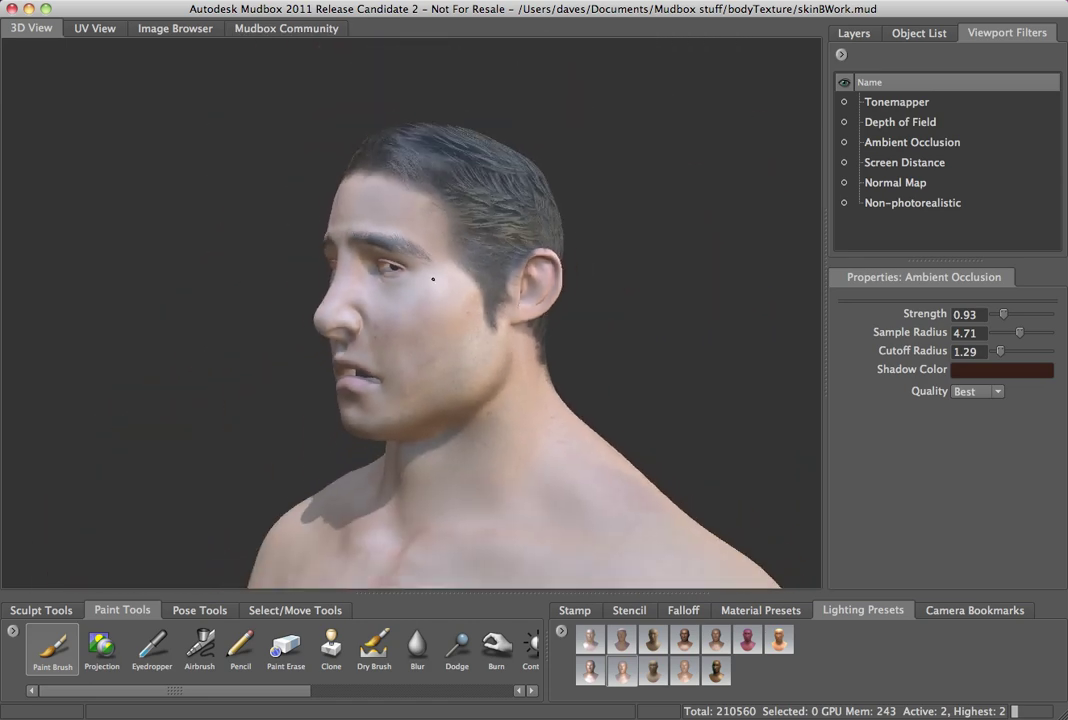
# Step: Create a new paint layer named Paint Layer 1 at size 256 in the Bump Map channel
pyautogui.keyDown('alt'); pyautogui.moveTo(431, 281); pyautogui.dragTo(627, 274); pyautogui.keyUp('alt')
pyautogui.click(854, 33)
pyautogui.click(916, 150)
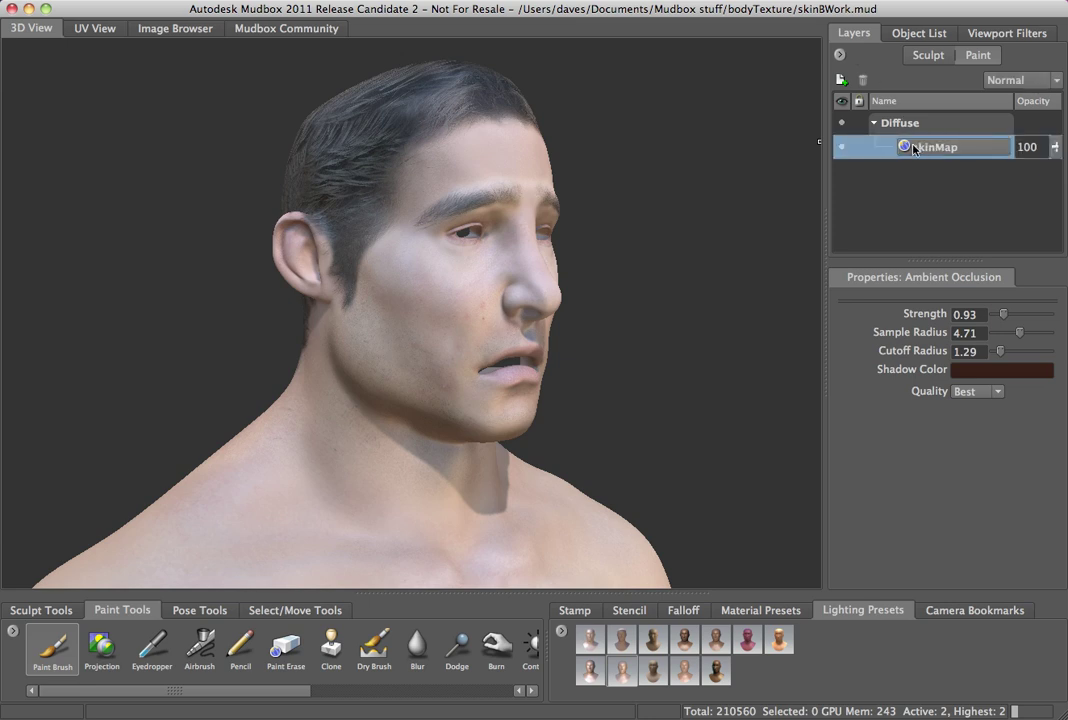
pyautogui.click(839, 55)
pyautogui.click(870, 65)
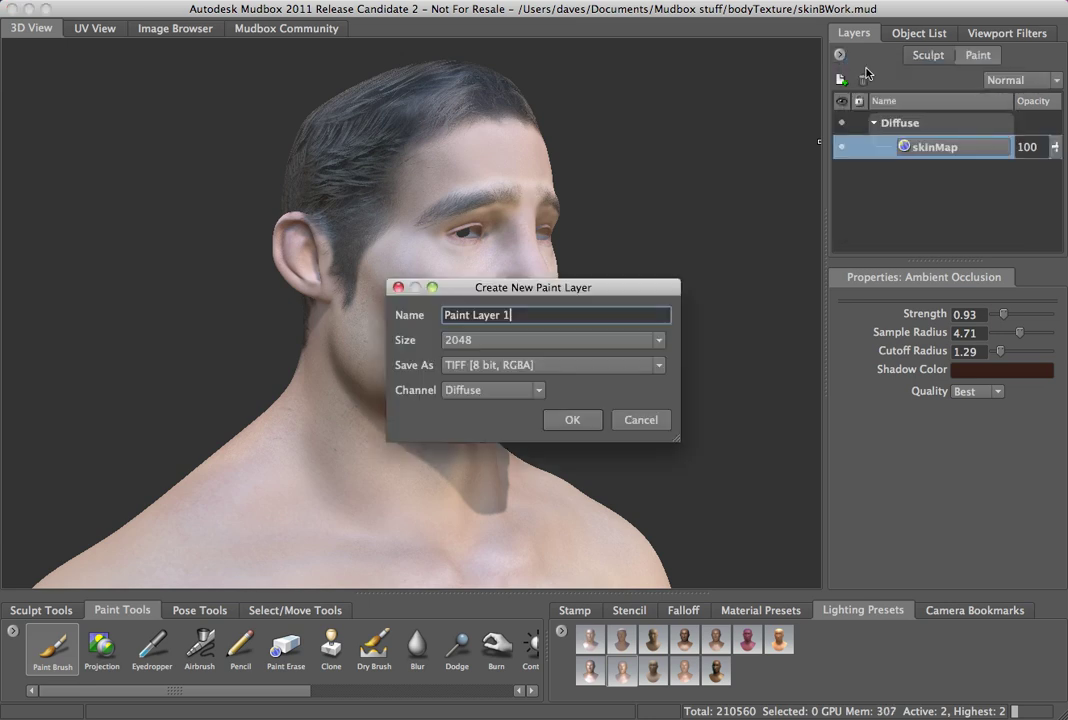
pyautogui.click(500, 340)
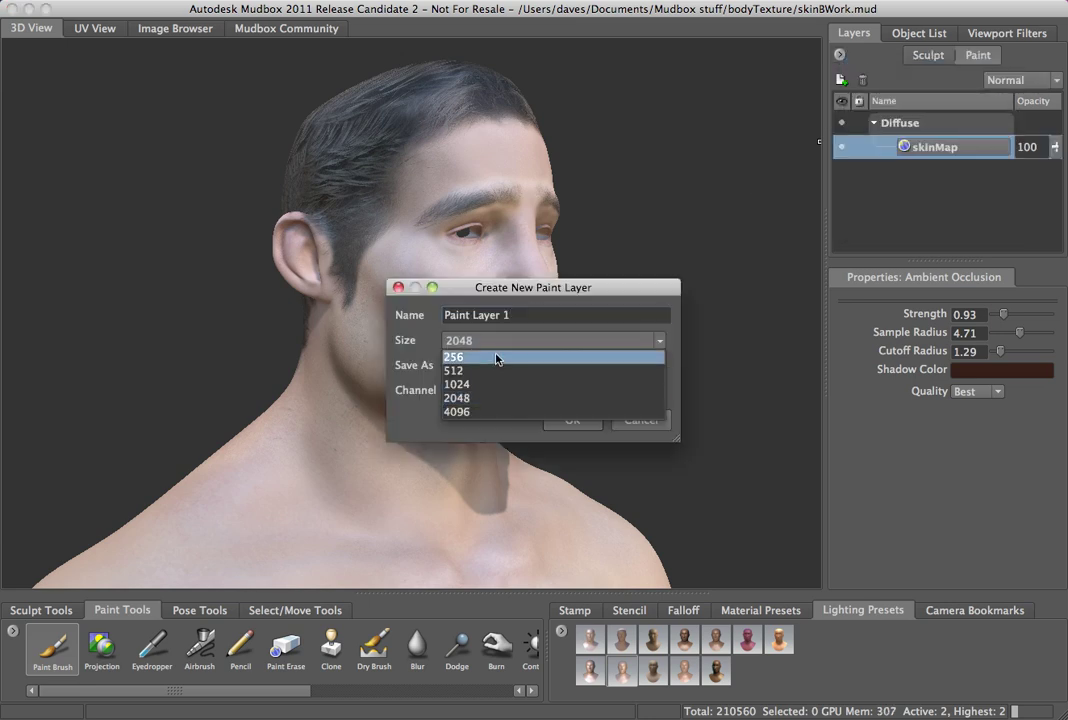
pyautogui.click(470, 353)
pyautogui.click(505, 391)
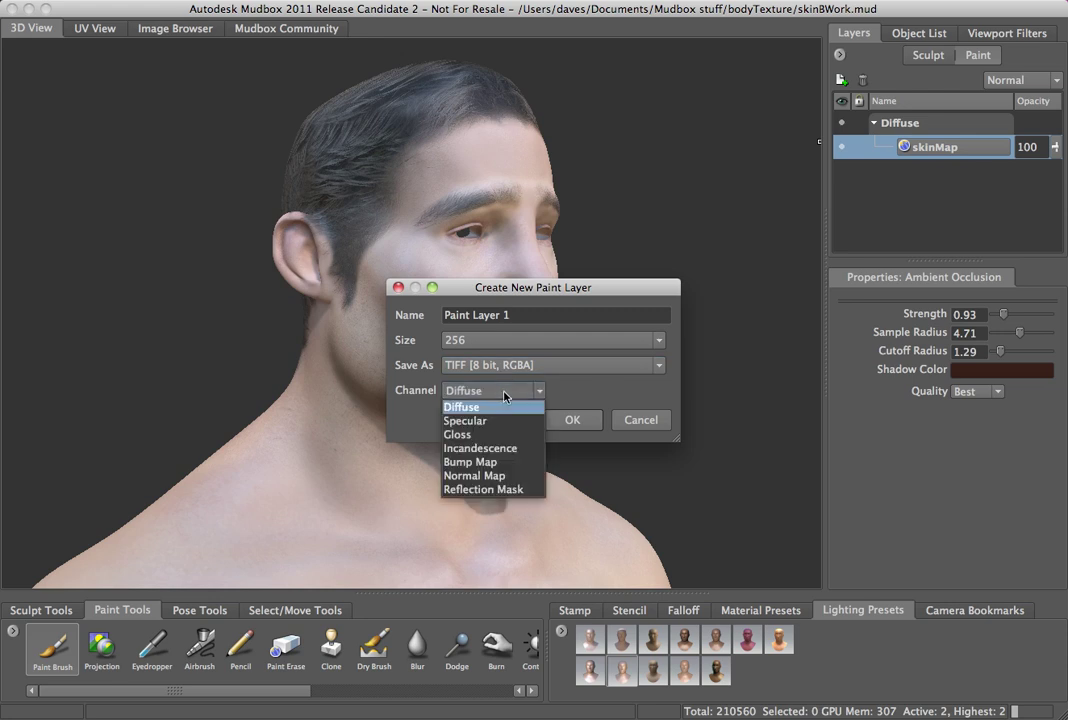
pyautogui.click(497, 462)
pyautogui.click(570, 419)
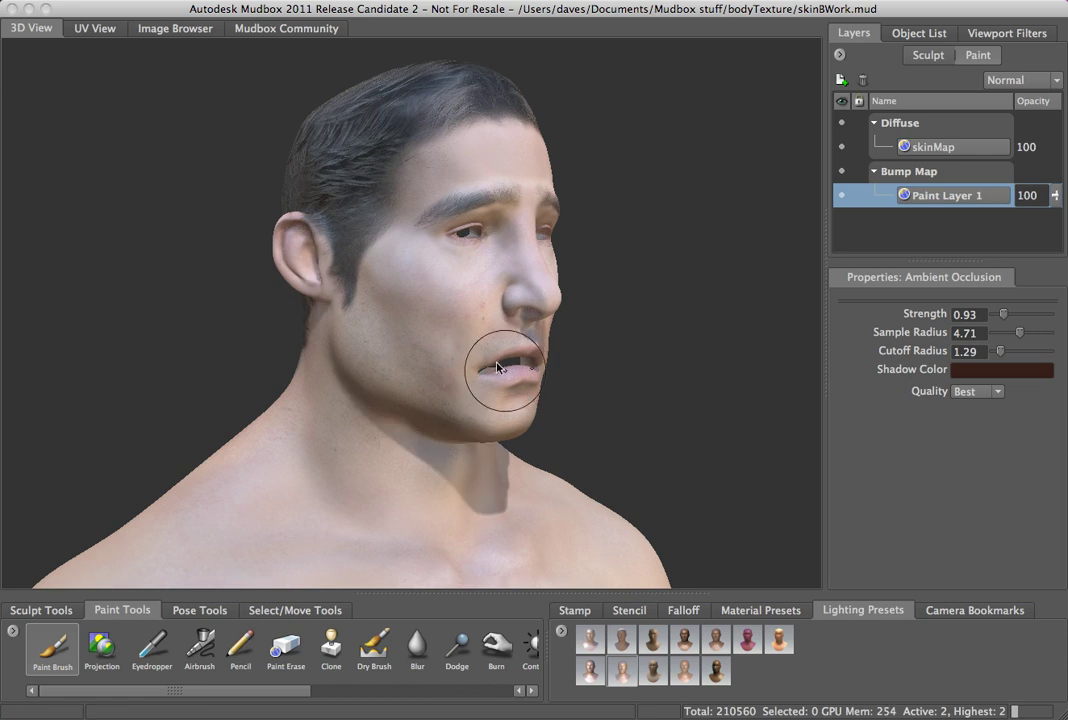
# Step: Duplicate the skinMap diffuse layer and move the copy into the Bump Map channel
pyautogui.keyDown('alt'); pyautogui.moveTo(522, 374); pyautogui.dragTo(515, 374); pyautogui.keyUp('alt')
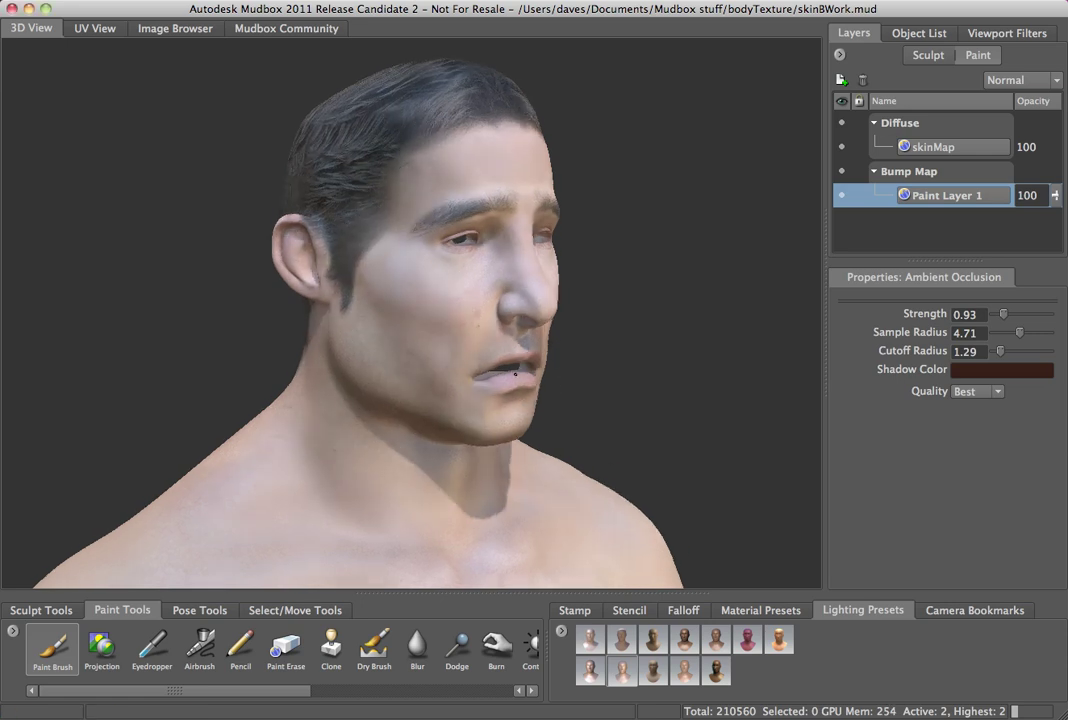
pyautogui.click(931, 148)
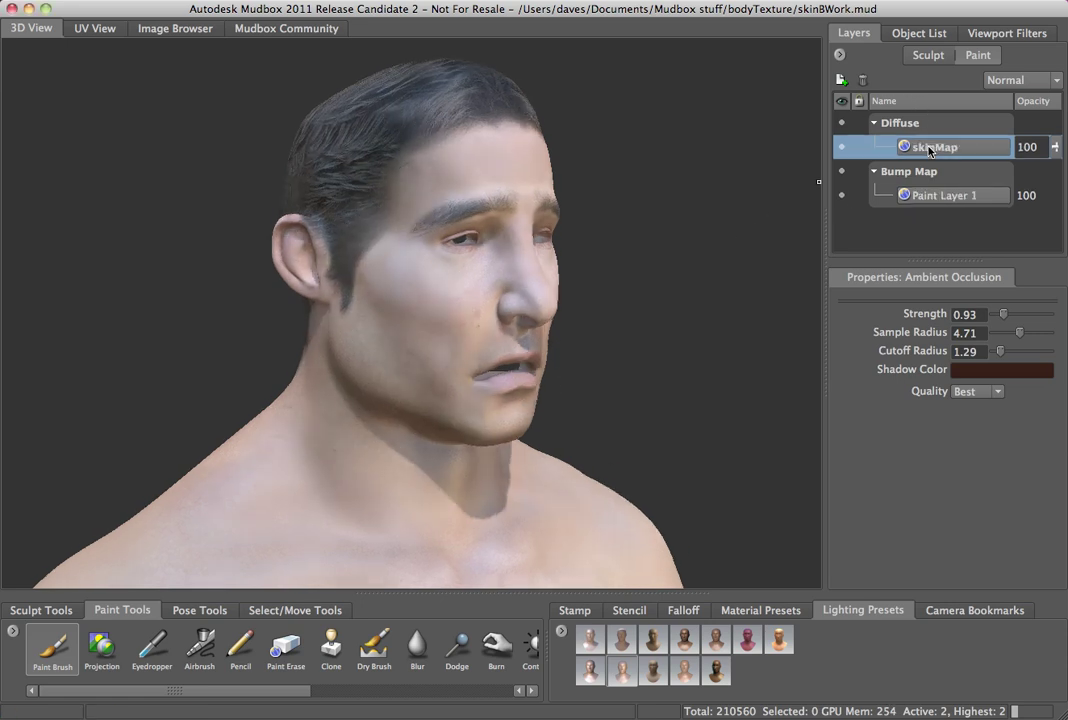
pyautogui.click(840, 57)
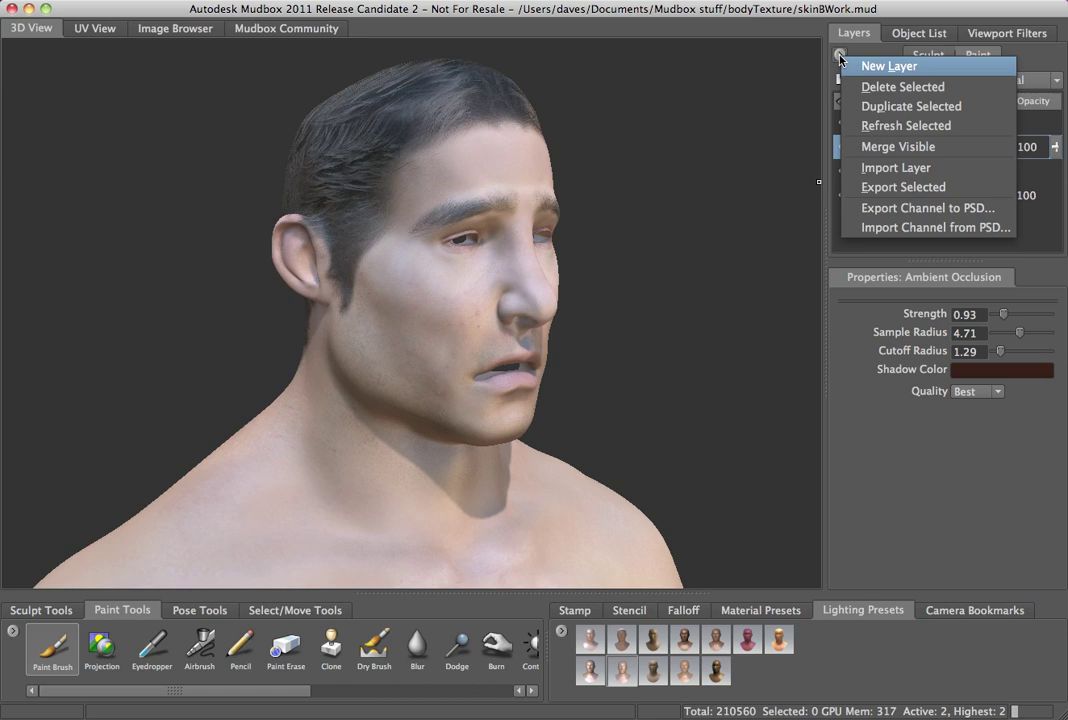
pyautogui.click(907, 107)
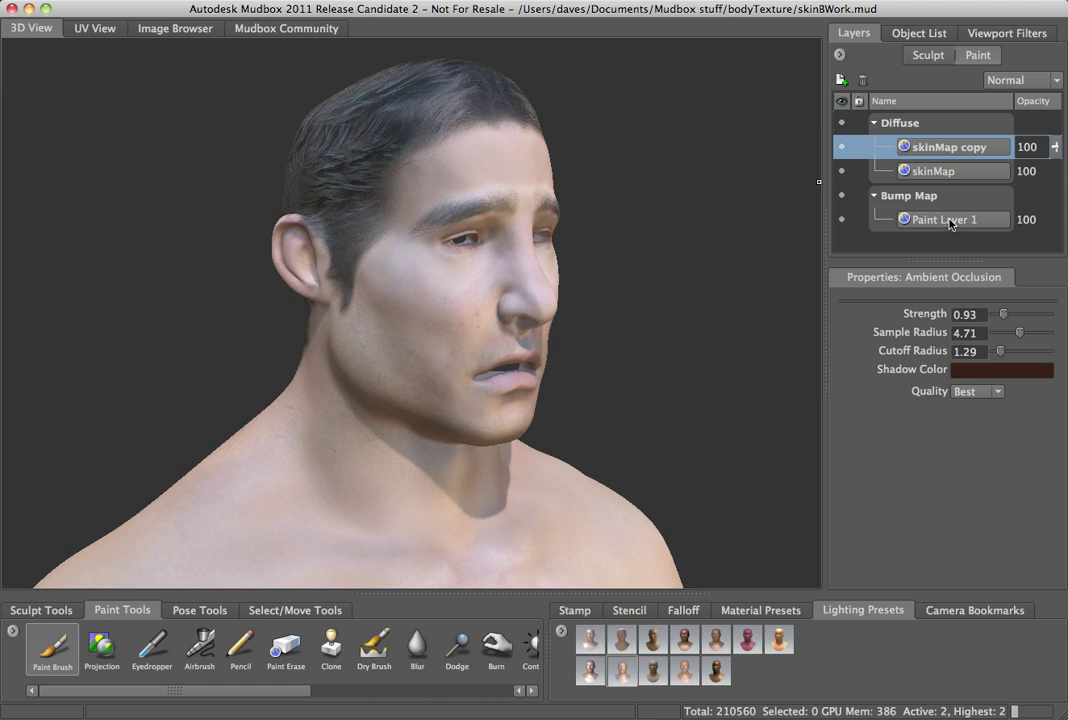
pyautogui.moveTo(948, 157)
pyautogui.mouseDown()
pyautogui.moveTo(933, 204)
pyautogui.moveTo(953, 221)
pyautogui.mouseUp()
# Step: Check the bump on the face up close and set the Default Material's bump depth to -2
pyautogui.keyDown('alt'); pyautogui.moveTo(476, 340); pyautogui.dragTo(460, 338); pyautogui.keyUp('alt')
pyautogui.keyDown('alt'); pyautogui.moveTo(460, 338); pyautogui.dragTo(570, 324, button='right'); pyautogui.keyUp('alt')
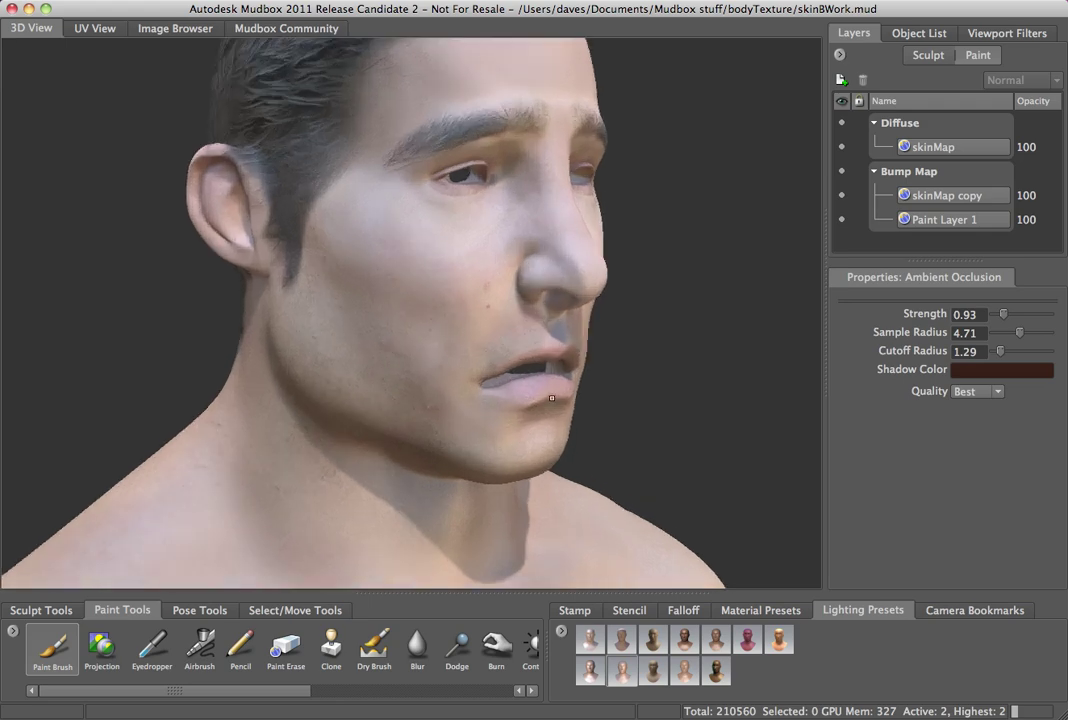
pyautogui.keyDown('alt'); pyautogui.moveTo(572, 324); pyautogui.dragTo(577, 328); pyautogui.keyUp('alt')
pyautogui.keyDown('alt'); pyautogui.moveTo(577, 328); pyautogui.dragTo(636, 317, button='right'); pyautogui.keyUp('alt')
pyautogui.keyDown('alt'); pyautogui.moveTo(636, 317); pyautogui.dragTo(607, 393, button='middle'); pyautogui.keyUp('alt')
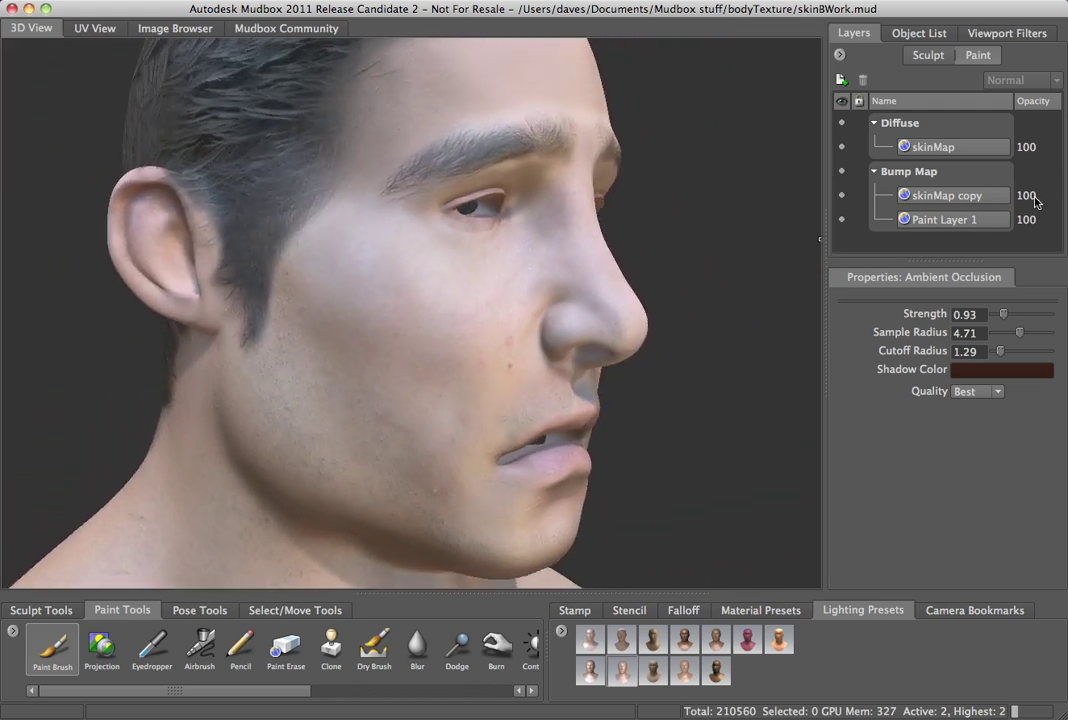
pyautogui.click(919, 33)
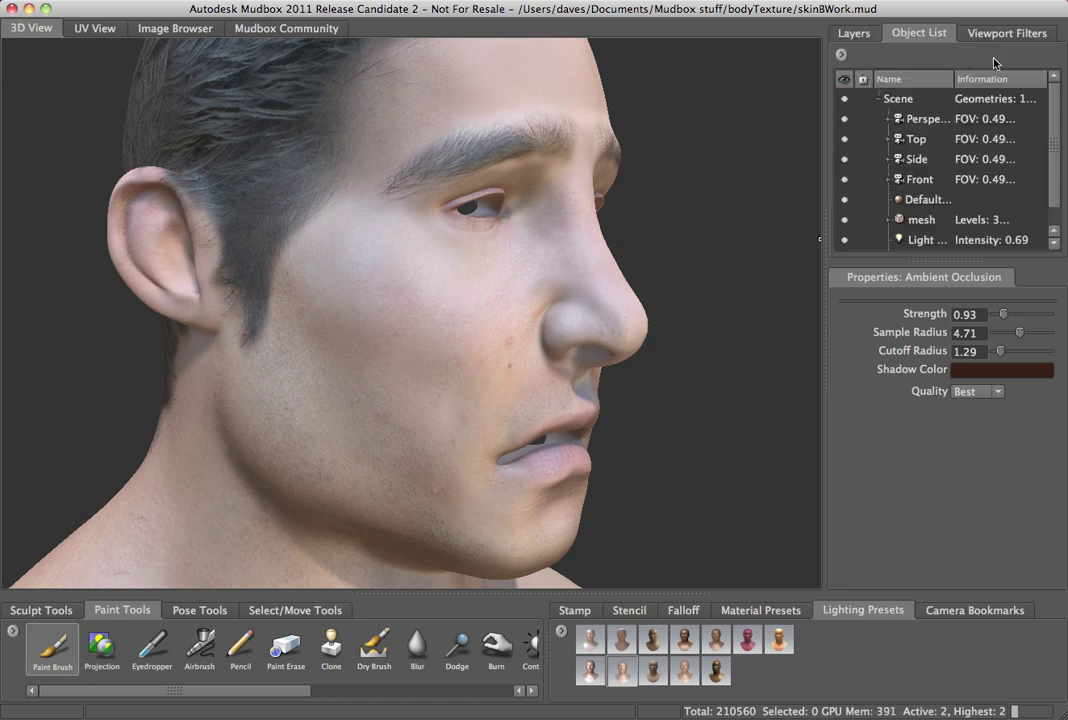
pyautogui.click(915, 200)
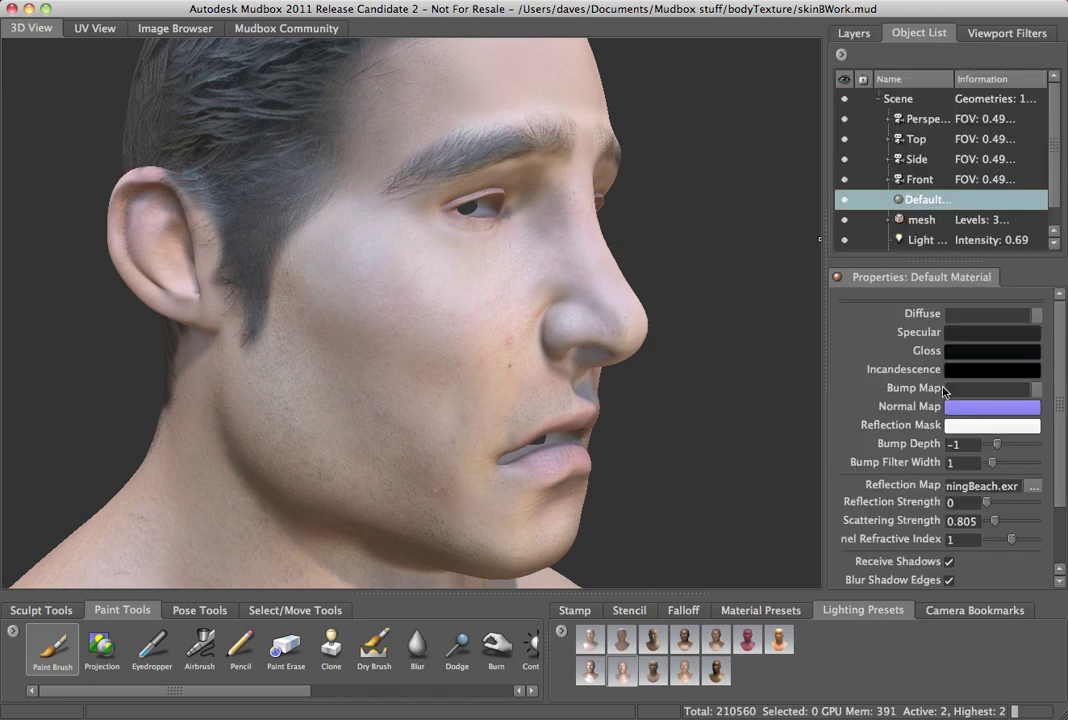
pyautogui.click(971, 444)
pyautogui.press('Return')
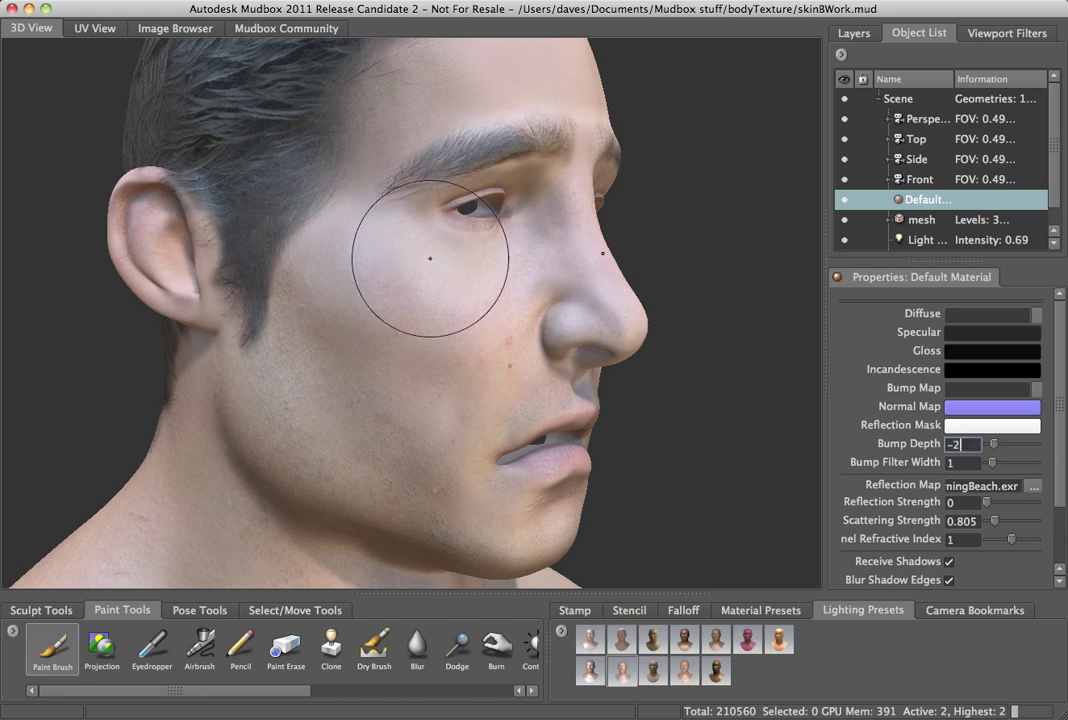
# Step: Examine the bump detail of the skin from the face down across the chest and abdomen
pyautogui.moveTo(422, 274)
pyautogui.keyDown('alt'); pyautogui.mouseDown()
pyautogui.moveTo(453, 262)
pyautogui.moveTo(385, 294)
pyautogui.moveTo(217, 322)
pyautogui.mouseUp(); pyautogui.keyUp('alt')
pyautogui.keyDown('alt'); pyautogui.moveTo(461, 365); pyautogui.dragTo(453, 305, button='right'); pyautogui.keyUp('alt')
pyautogui.keyDown('alt'); pyautogui.moveTo(455, 315); pyautogui.dragTo(380, 140, button='middle'); pyautogui.keyUp('alt')
pyautogui.keyDown('alt'); pyautogui.moveTo(455, 530); pyautogui.dragTo(466, 260, button='middle'); pyautogui.keyUp('alt')
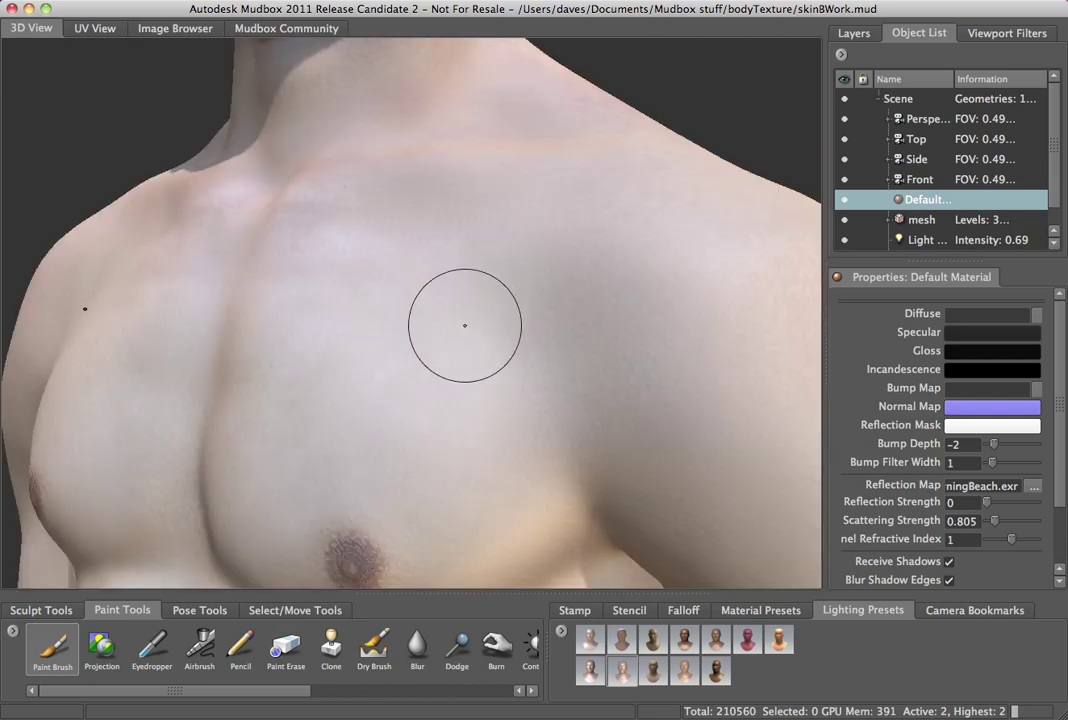
pyautogui.keyDown('alt'); pyautogui.moveTo(510, 530); pyautogui.dragTo(451, 262, button='middle'); pyautogui.keyUp('alt')
pyautogui.keyDown('alt'); pyautogui.moveTo(488, 212); pyautogui.dragTo(486, 274, button='middle'); pyautogui.keyUp('alt')
pyautogui.keyDown('alt'); pyautogui.moveTo(522, 378); pyautogui.dragTo(459, 276, button='middle'); pyautogui.keyUp('alt')
pyautogui.moveTo(459, 275)
pyautogui.keyDown('alt'); pyautogui.mouseDown()
pyautogui.moveTo(453, 160)
pyautogui.moveTo(448, 460)
pyautogui.moveTo(477, 279)
pyautogui.moveTo(443, 355)
pyautogui.moveTo(403, 336)
pyautogui.moveTo(501, 286)
pyautogui.moveTo(465, 327)
pyautogui.moveTo(416, 342)
pyautogui.moveTo(467, 370)
pyautogui.moveTo(553, 379)
pyautogui.moveTo(522, 377)
pyautogui.moveTo(517, 424)
pyautogui.moveTo(470, 372)
pyautogui.moveTo(434, 396)
pyautogui.mouseUp(); pyautogui.keyUp('alt')
# Step: Choose the Sculpt brush and turn off shadow casting for directional light Light 01
pyautogui.click(49, 614)
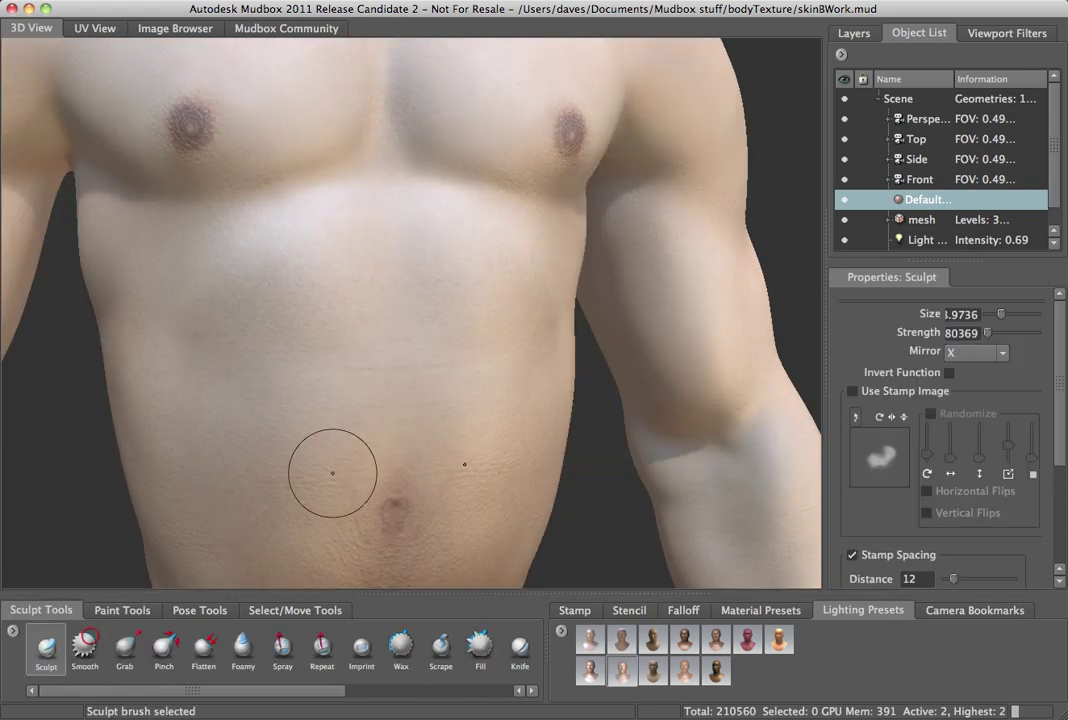
pyautogui.moveTo(336, 470)
pyautogui.keyDown('alt'); pyautogui.mouseDown()
pyautogui.moveTo(405, 441)
pyautogui.moveTo(450, 463)
pyautogui.moveTo(441, 462)
pyautogui.mouseUp(); pyautogui.keyUp('alt')
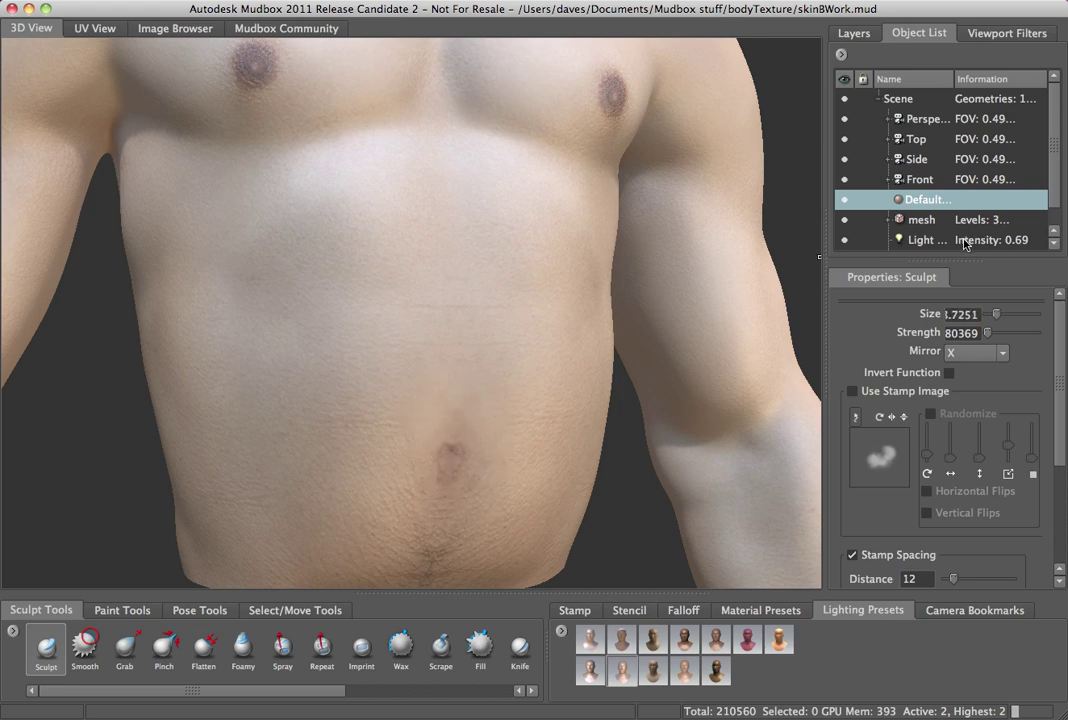
pyautogui.click(1000, 240)
pyautogui.click(843, 438)
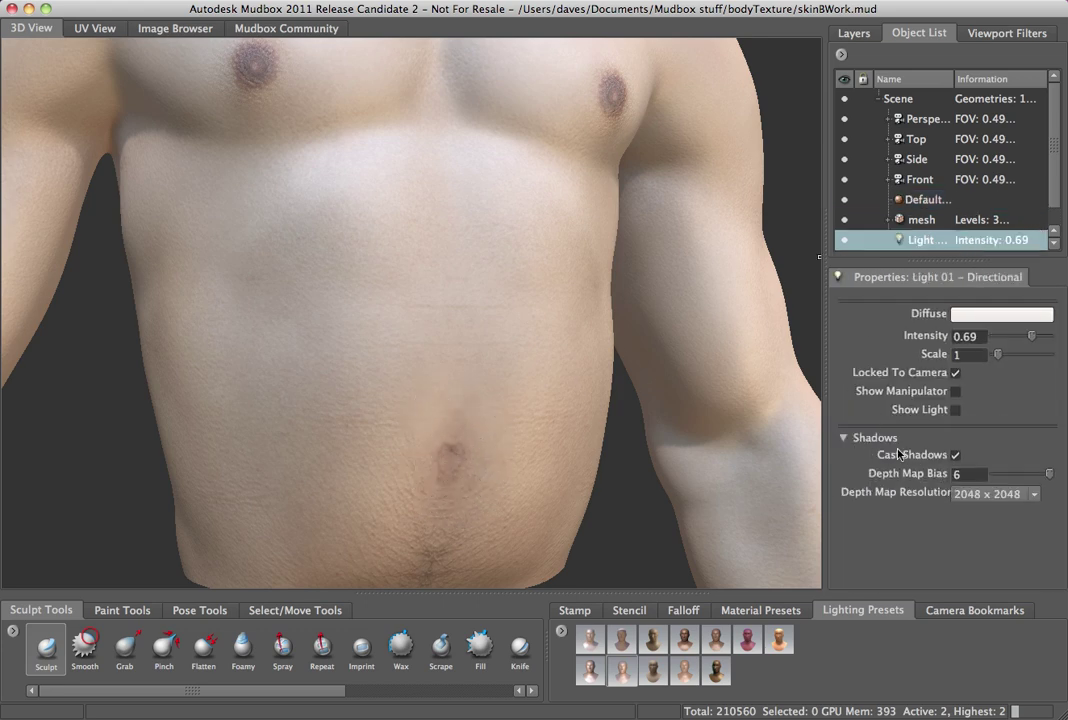
pyautogui.click(955, 456)
# Step: Sculpt relief into the navel and the nipple so the form matches the painted skin texture
pyautogui.moveTo(436, 472)
pyautogui.keyDown('alt'); pyautogui.mouseDown()
pyautogui.moveTo(441, 436)
pyautogui.moveTo(475, 448)
pyautogui.mouseUp(); pyautogui.keyUp('alt')
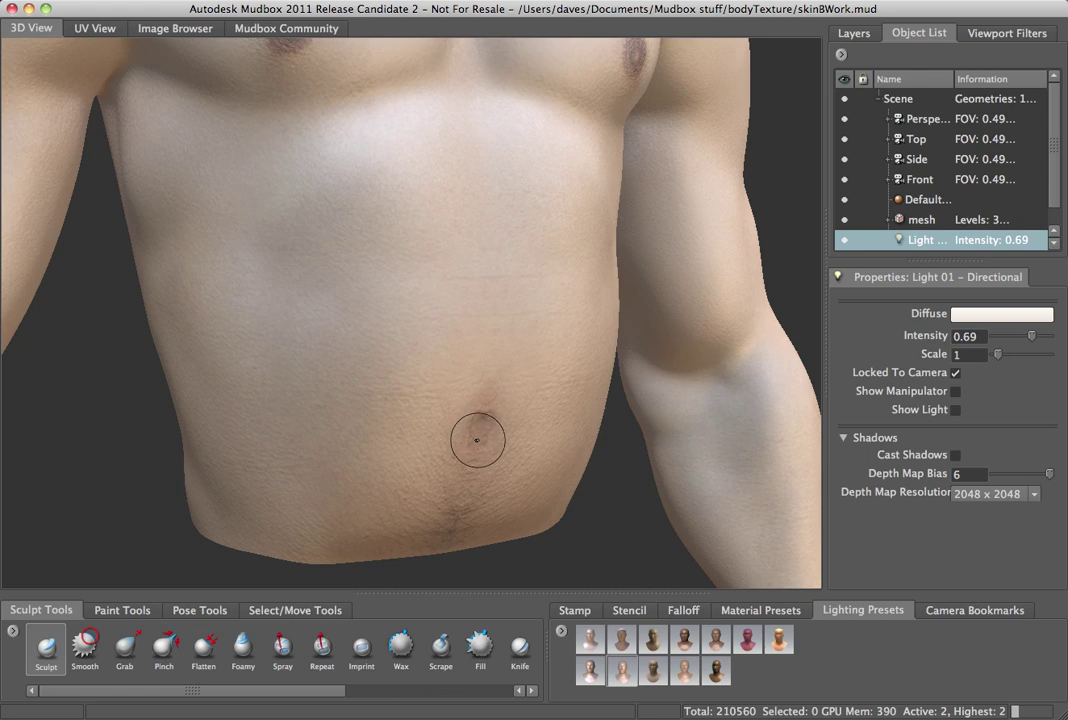
pyautogui.keyDown('alt'); pyautogui.moveTo(465, 453); pyautogui.dragTo(477, 398, button='right'); pyautogui.keyUp('alt')
pyautogui.keyDown('alt'); pyautogui.moveTo(477, 398); pyautogui.dragTo(398, 398); pyautogui.keyUp('alt')
pyautogui.keyDown('alt'); pyautogui.moveTo(398, 398); pyautogui.dragTo(428, 418, button='right'); pyautogui.keyUp('alt')
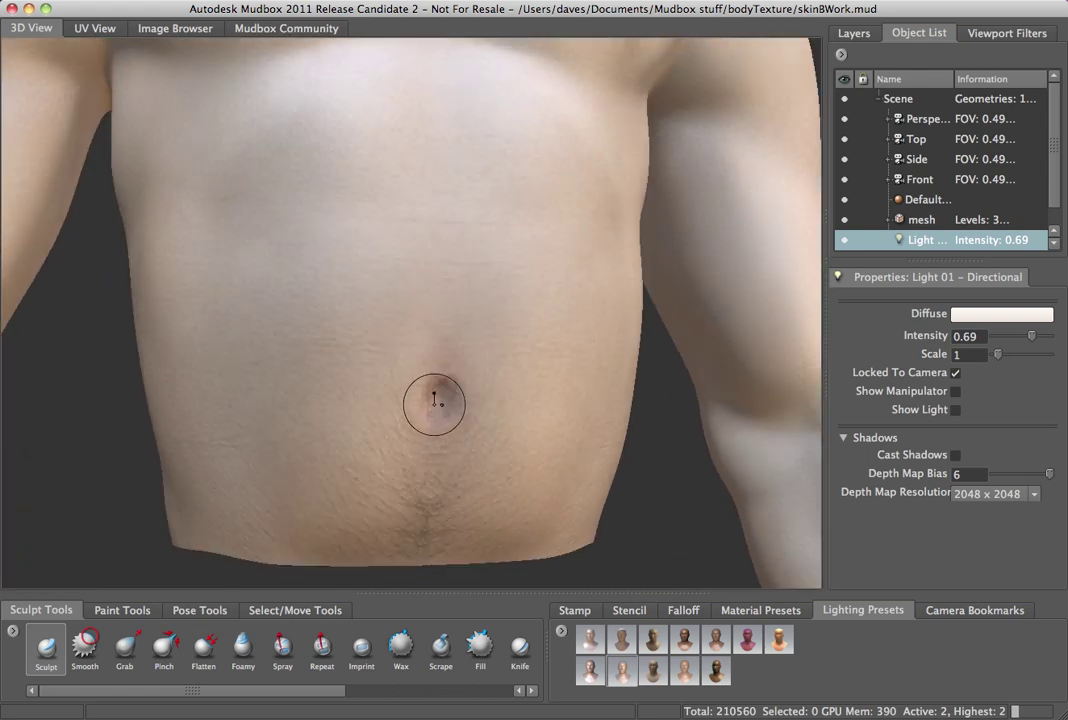
pyautogui.click(438, 392)
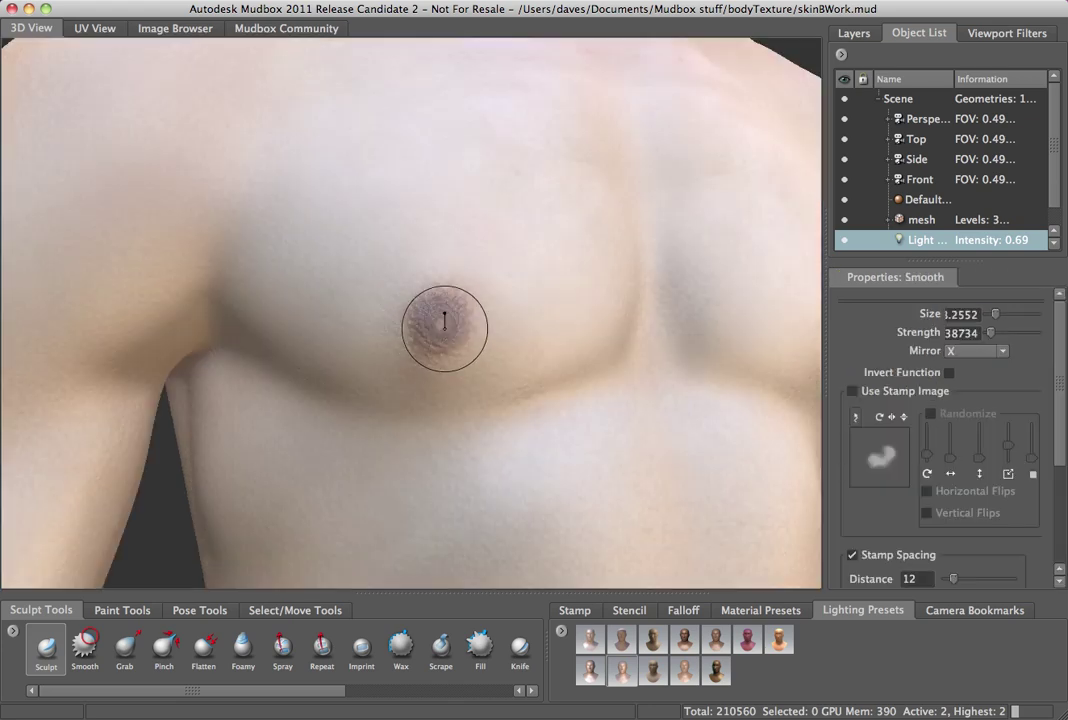
pyautogui.moveTo(441, 317); pyautogui.dragTo(440, 323)
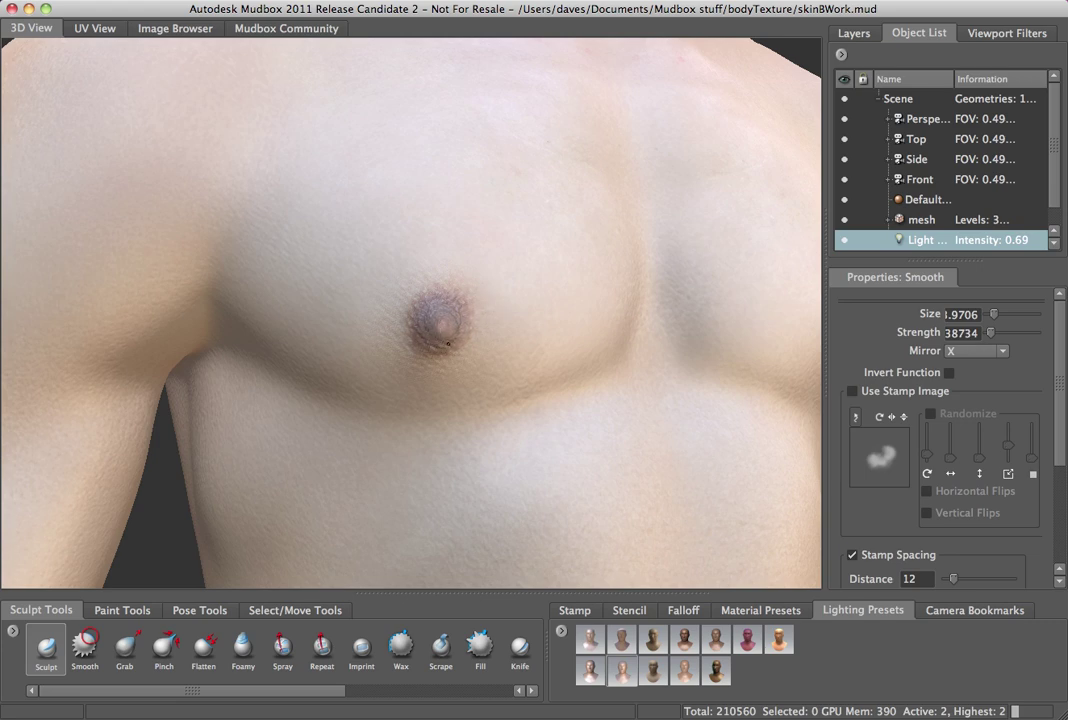
pyautogui.moveTo(417, 310)
pyautogui.keyDown('alt'); pyautogui.mouseDown()
pyautogui.moveTo(463, 354)
pyautogui.moveTo(385, 312)
pyautogui.moveTo(468, 305)
pyautogui.mouseUp(); pyautogui.keyUp('alt')
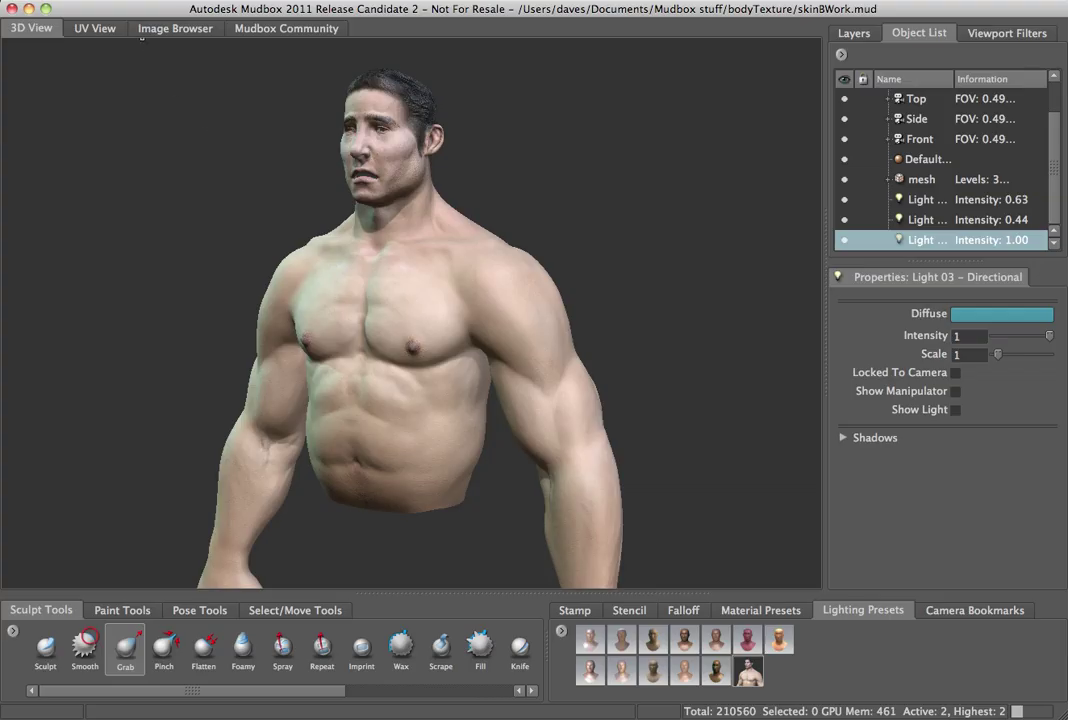
# Step: Create a 640x360 MPEG-4 turntable movie with 60 frames at 15 frames/second, saved over turntableMovie in the bodyTexture folder
pyautogui.click(228, 24)
pyautogui.moveTo(559, 228); pyautogui.dragTo(446, 203)
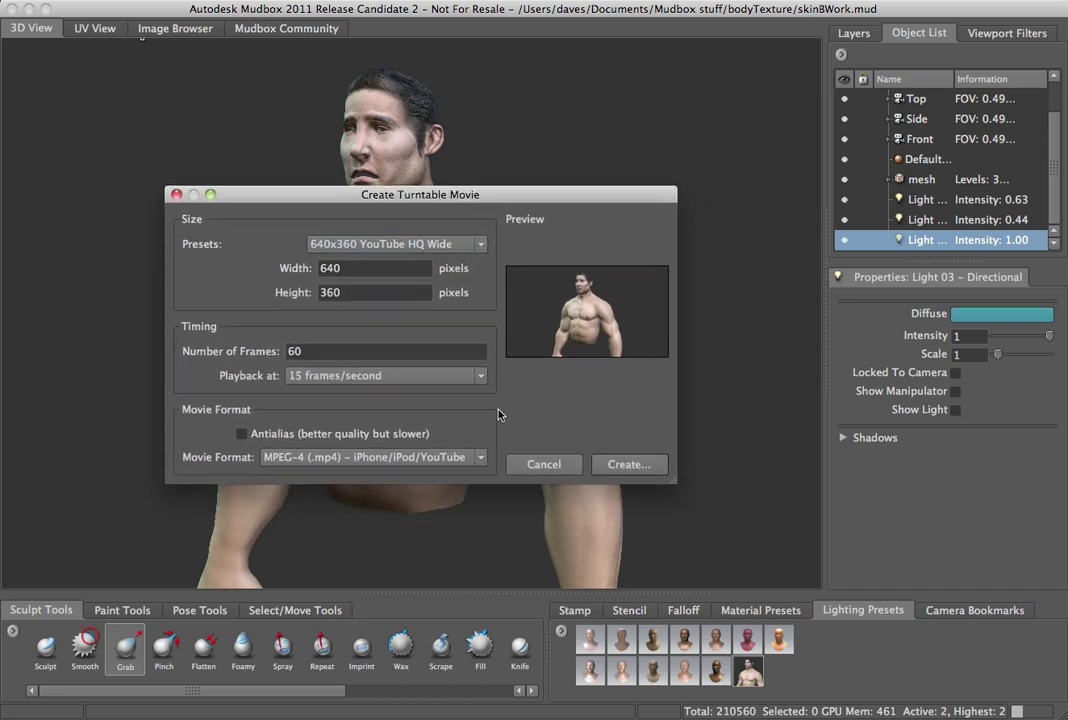
pyautogui.click(620, 465)
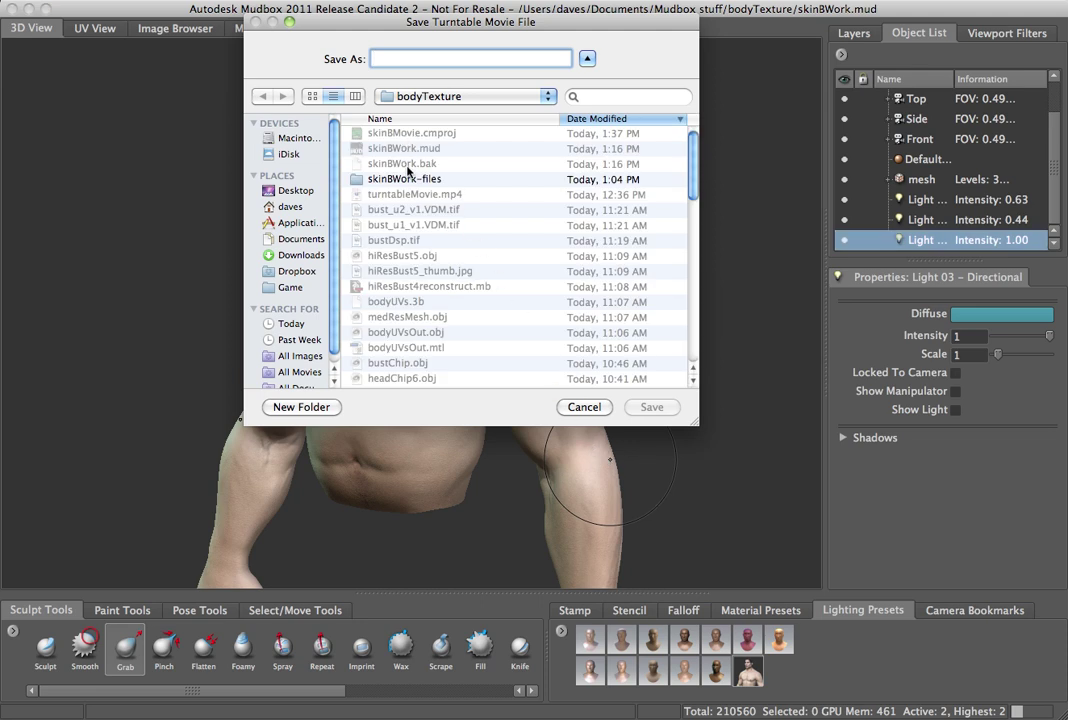
pyautogui.click(427, 195)
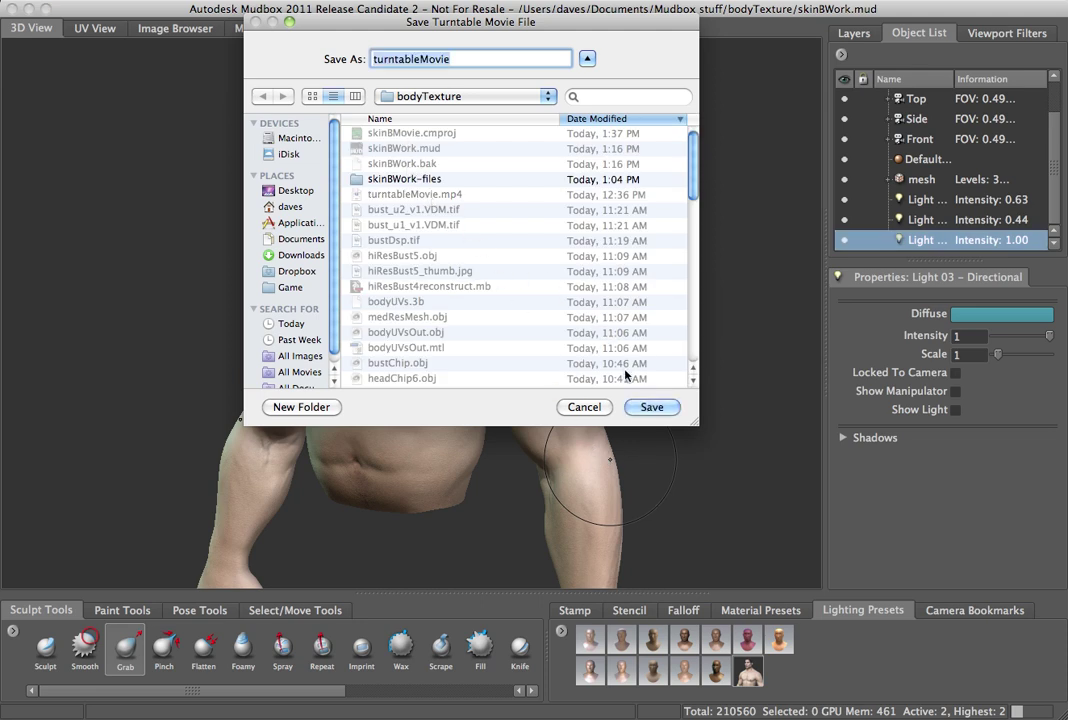
pyautogui.click(651, 407)
pyautogui.click(584, 131)
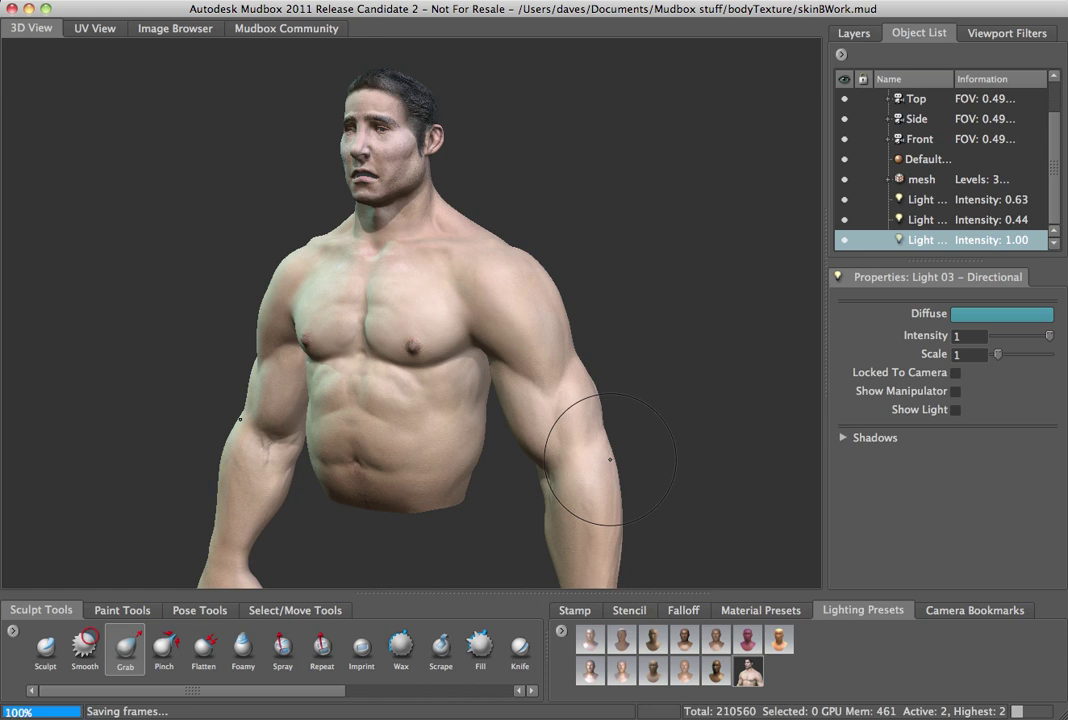
# Step: Move the turntableMovie.mp4 player over the viewport and play the movie
pyautogui.moveTo(174, 1); pyautogui.dragTo(586, 185)
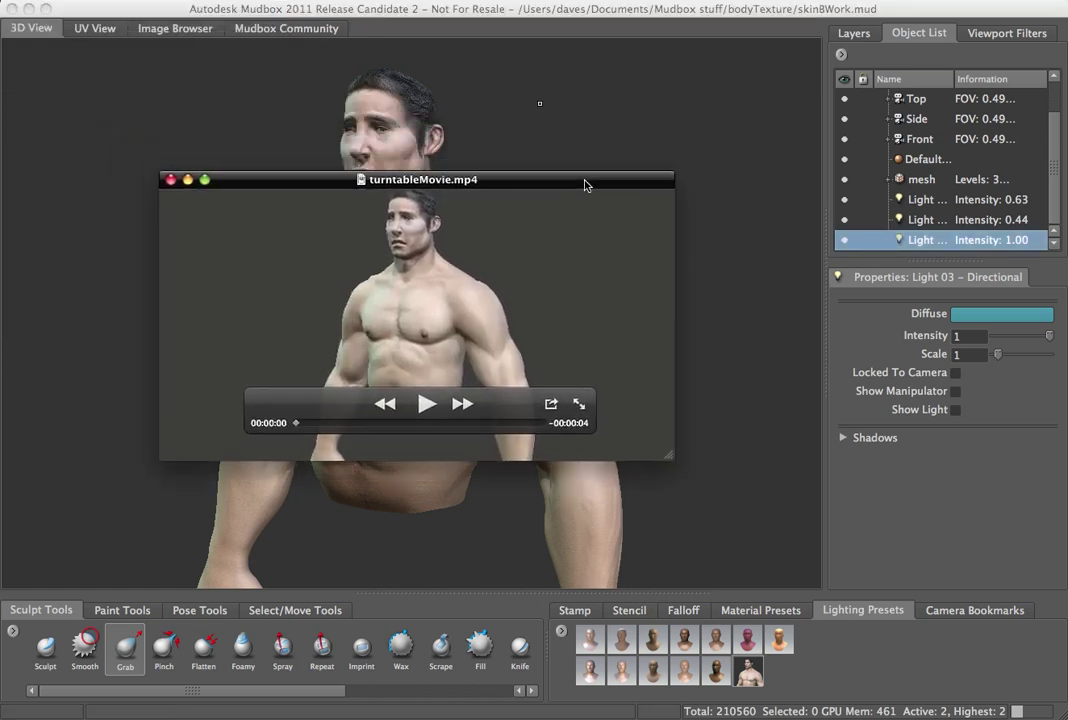
pyautogui.click(427, 406)
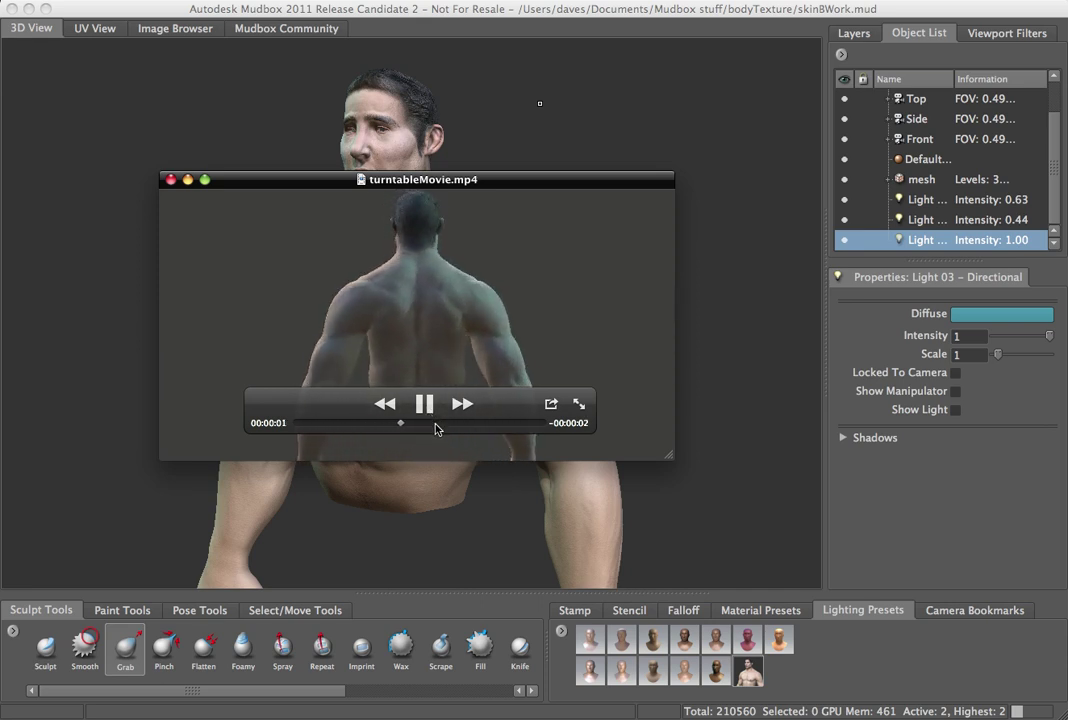